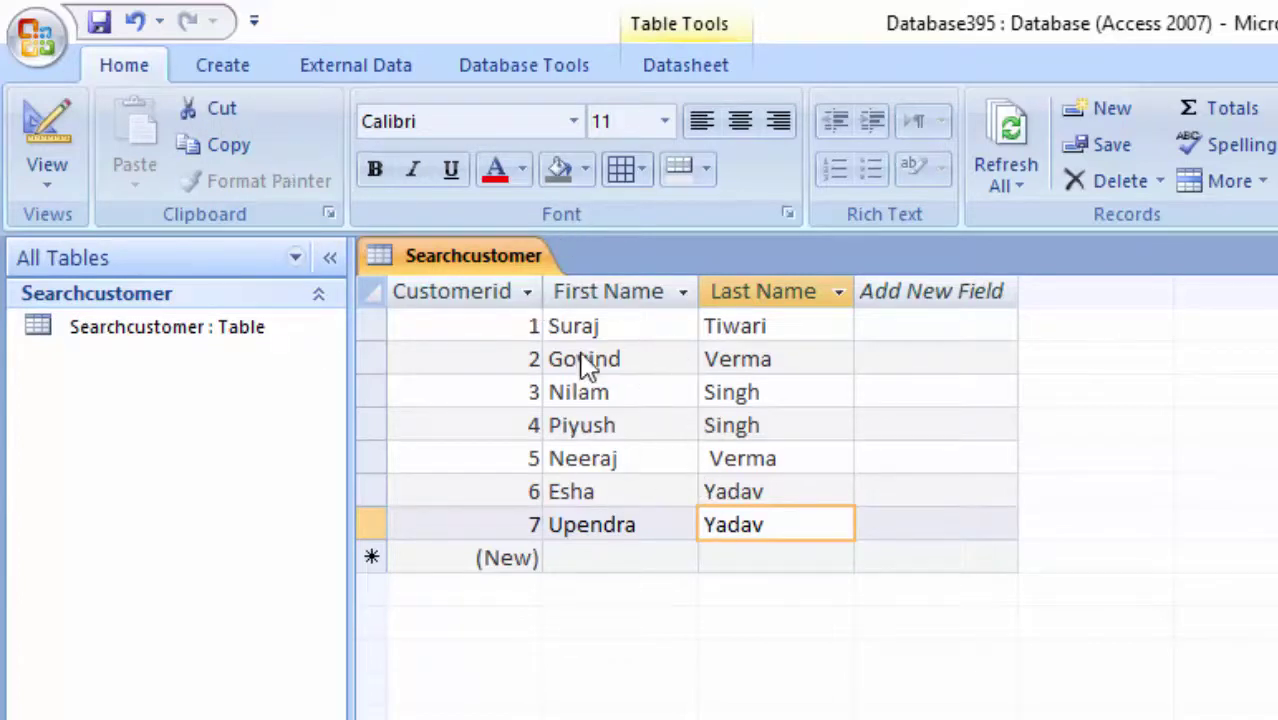
# Finish entering the seventh customer's last name in the Searchcustomer datasheet
pyautogui.press('F2')
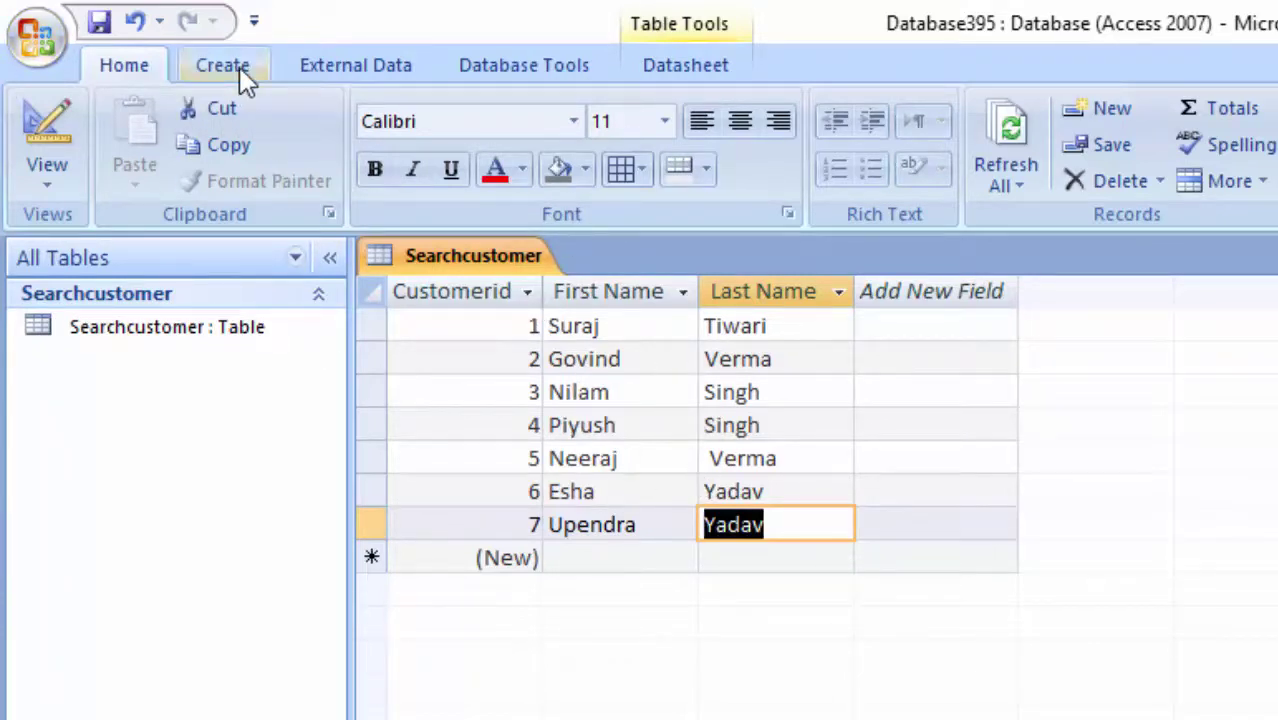
# Create a blank form, switch it to Design View and widen the grid to about 19 cm
pyautogui.click(239, 67)
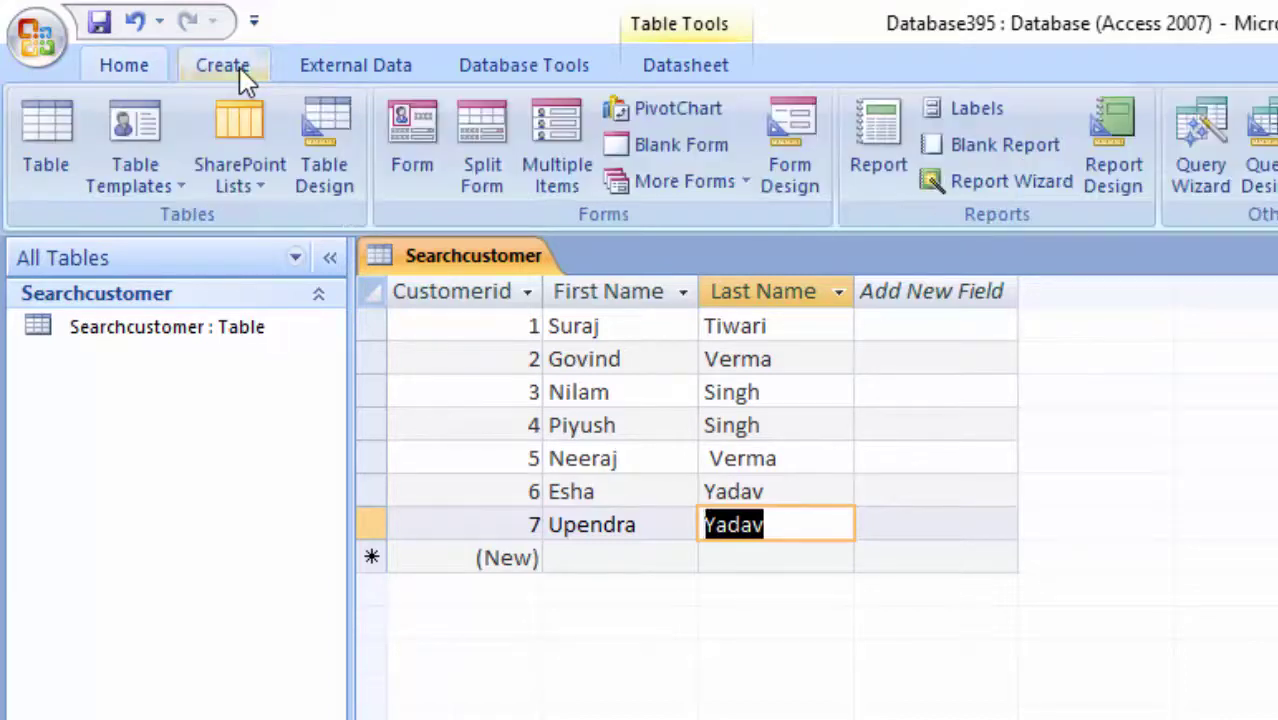
pyautogui.click(636, 158)
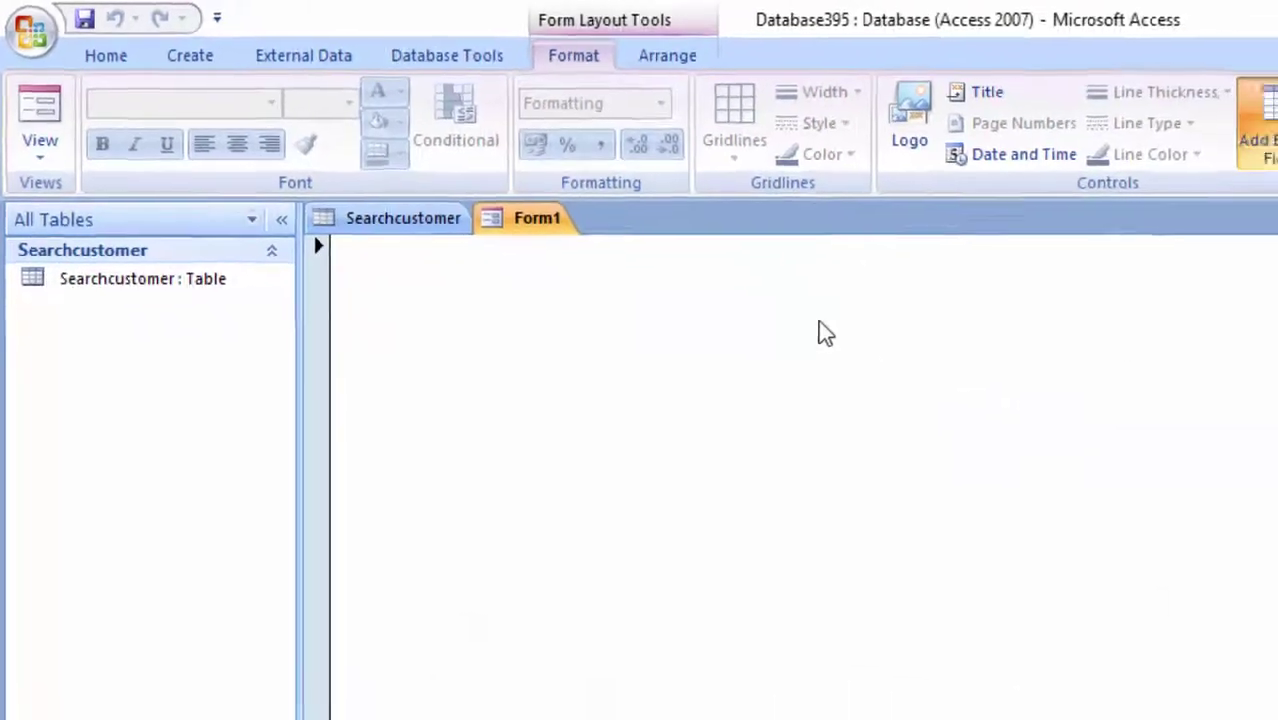
pyautogui.click(31, 132)
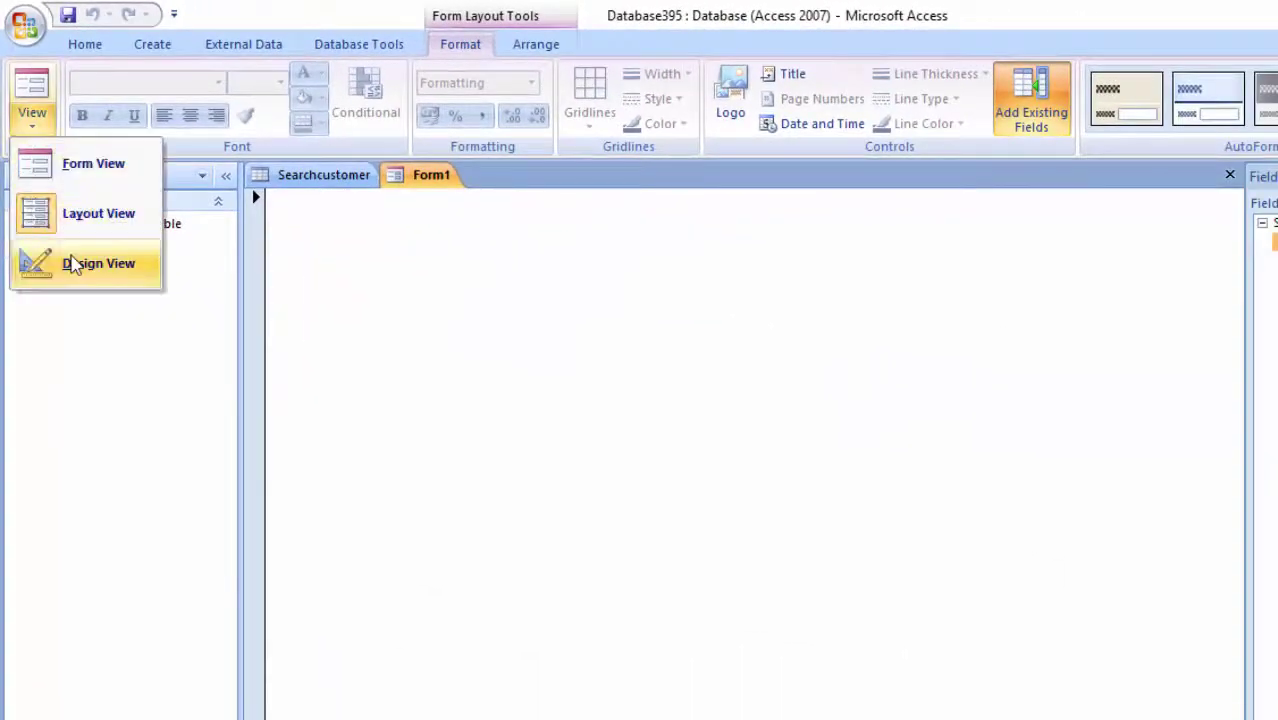
pyautogui.click(77, 263)
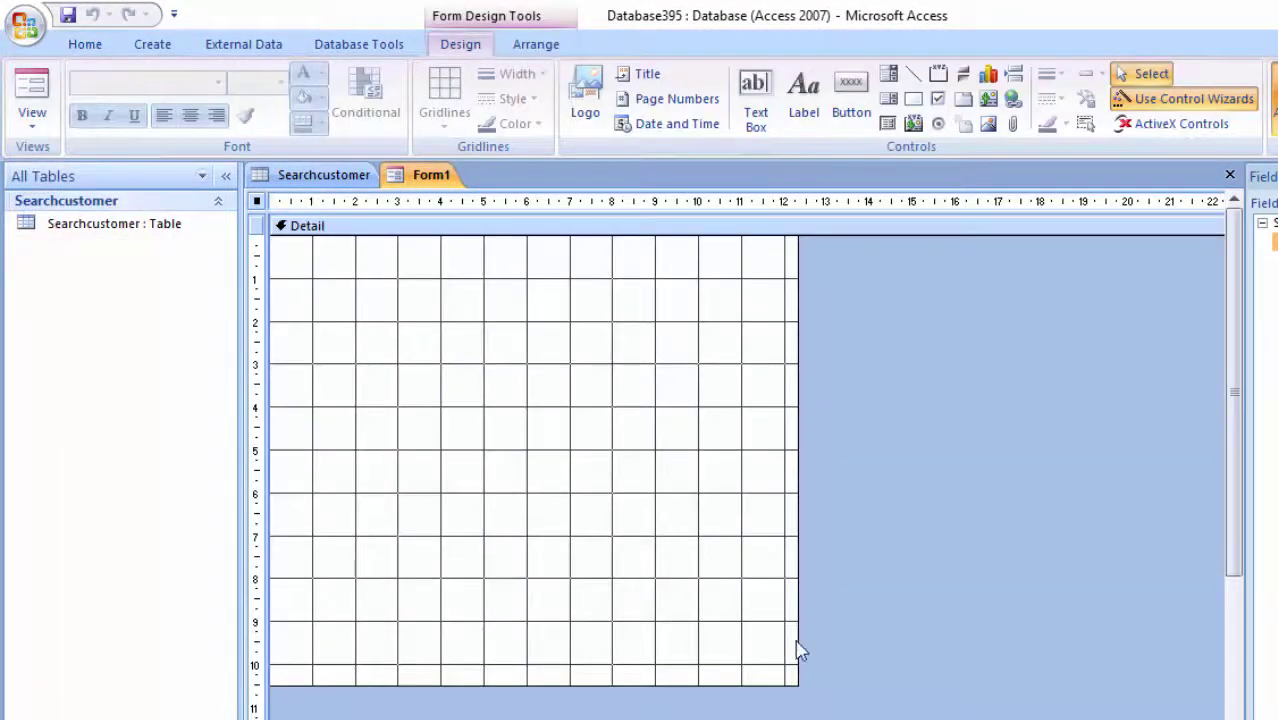
pyautogui.moveTo(799, 650); pyautogui.dragTo(1096, 650)
pyautogui.scroll(5, 906, 673)
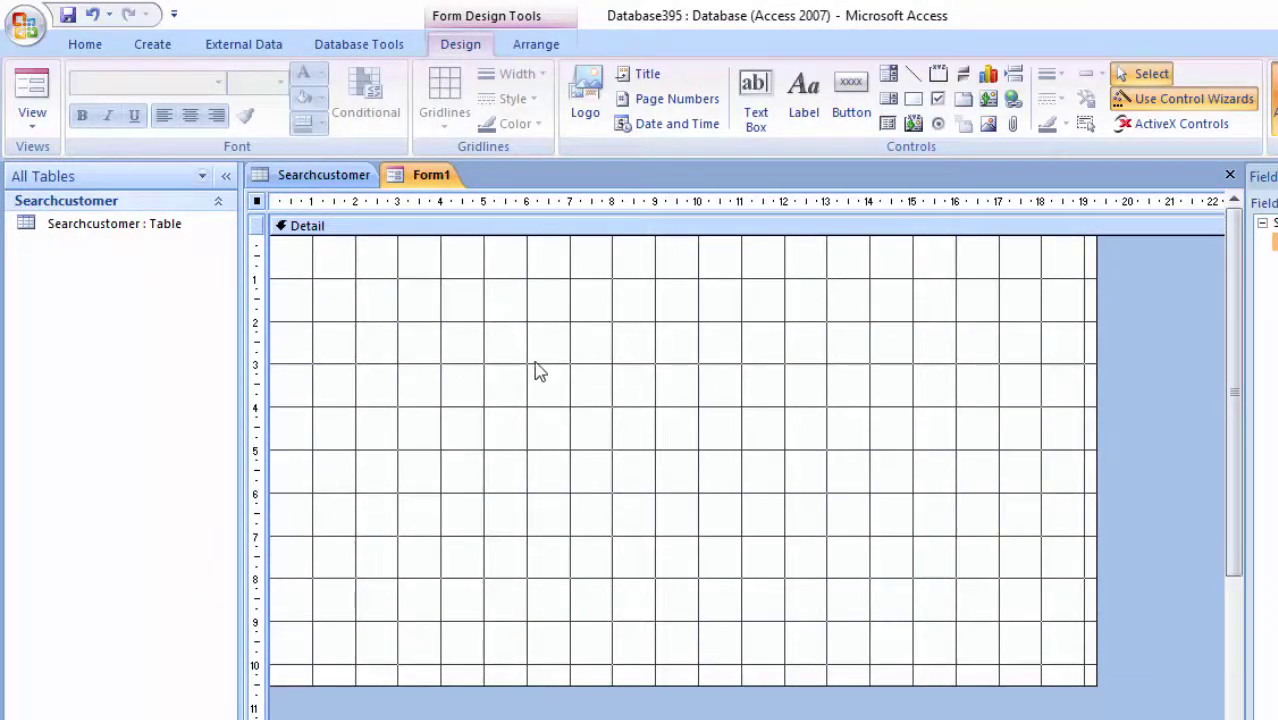
# Draw an unbound text box near the top of the form and relabel Text0 as 'Search:'
pyautogui.click(756, 97)
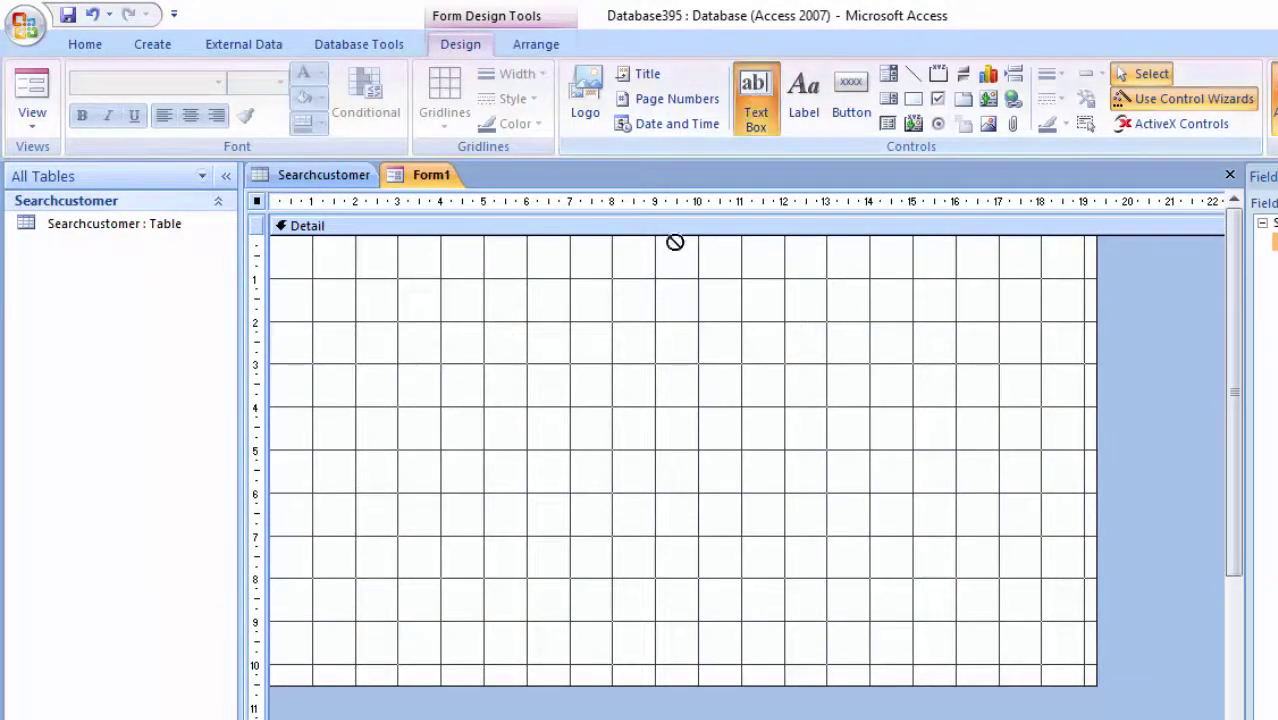
pyautogui.moveTo(579, 265); pyautogui.dragTo(728, 295)
pyautogui.click(494, 291)
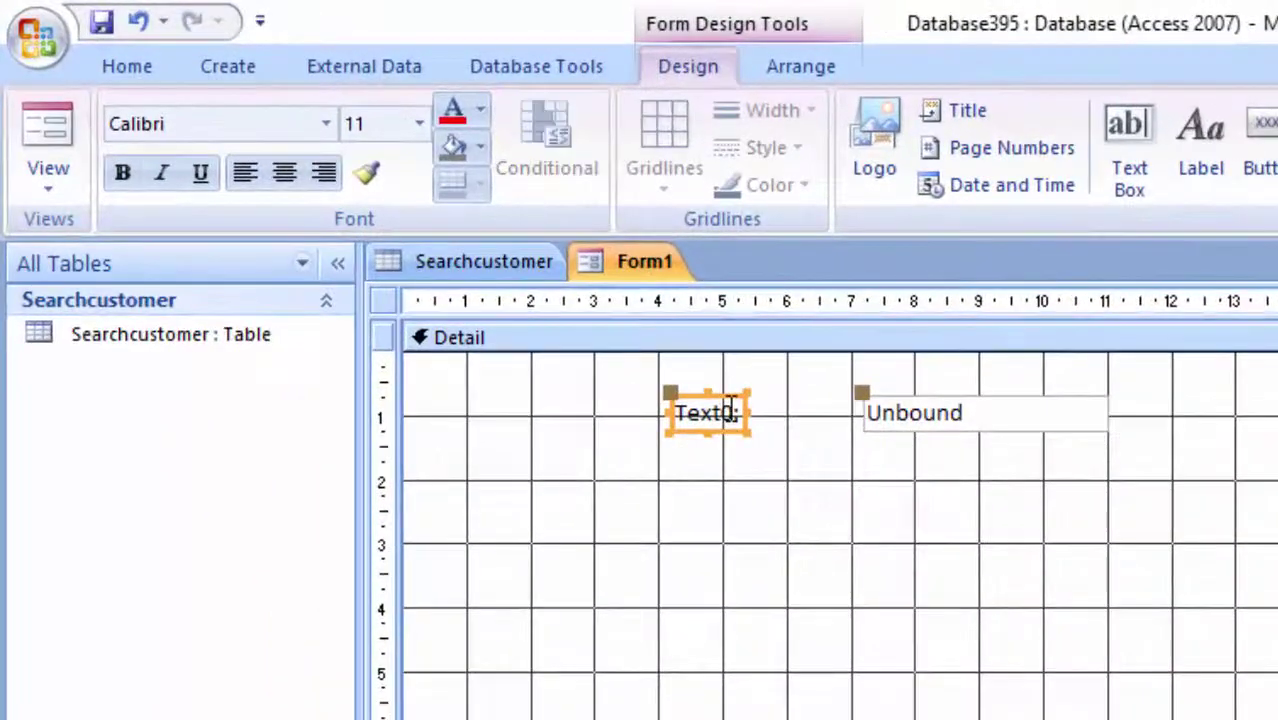
pyautogui.click(670, 376)
pyautogui.moveTo(735, 410); pyautogui.dragTo(610, 405)
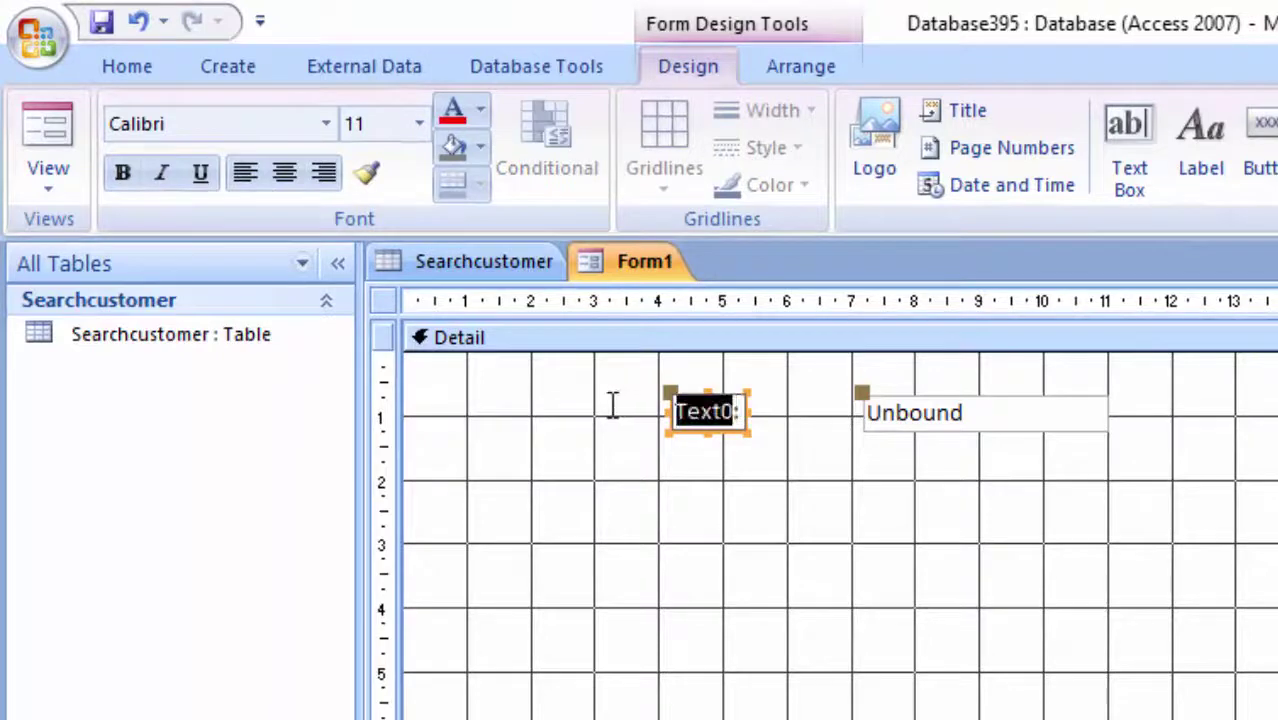
pyautogui.press('BackSpace')
pyautogui.write('S')
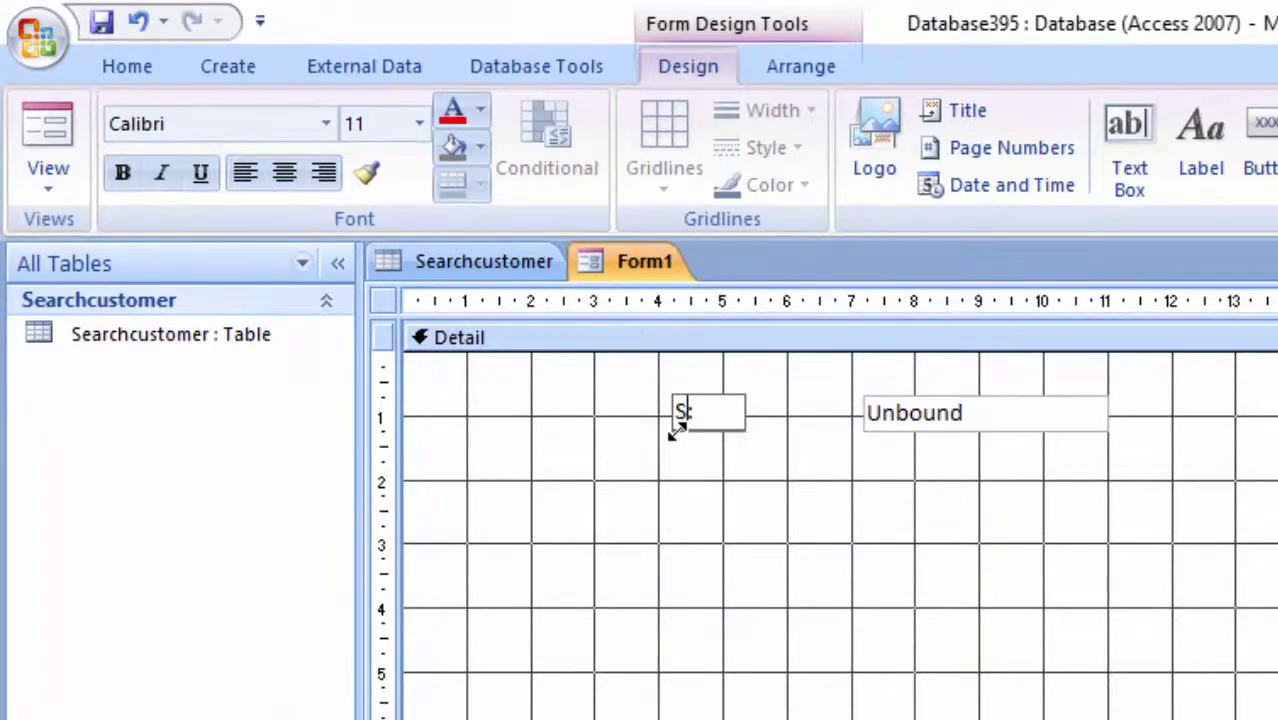
pyautogui.write('earch:')
pyautogui.click(962, 425)
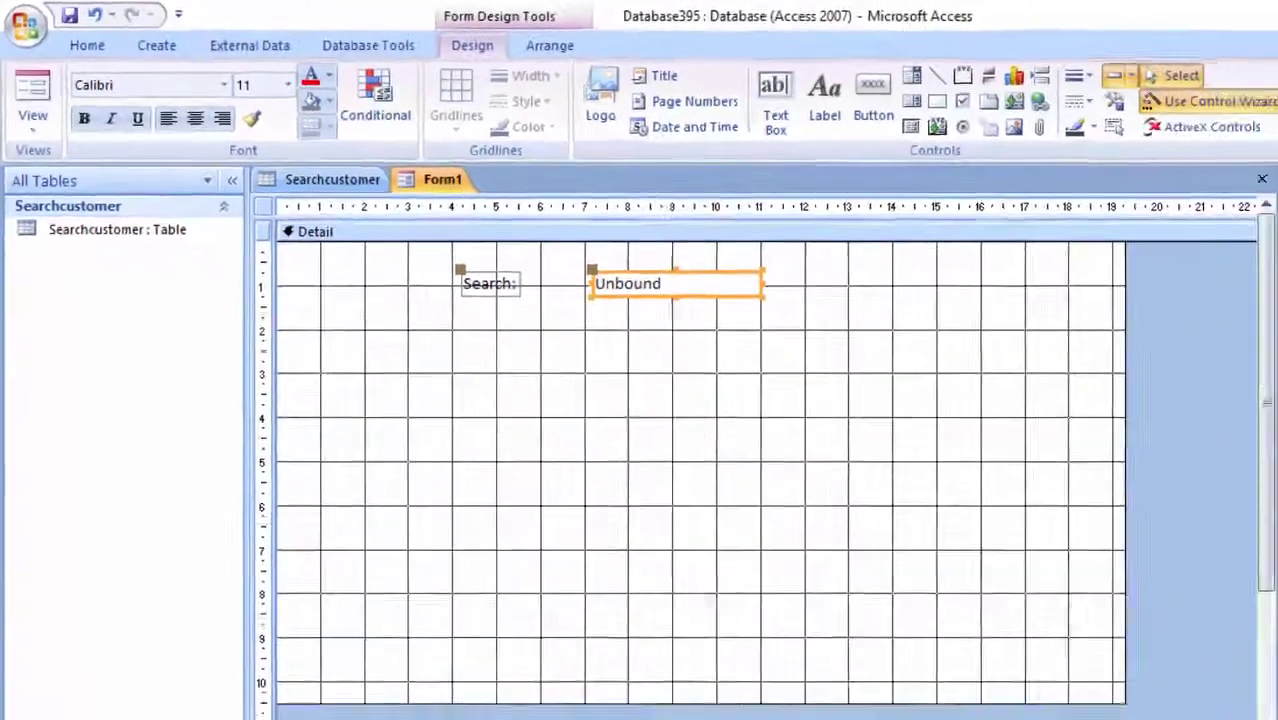
# In the Property Sheet, change the text box's Name from Text0 to SearchBox
pyautogui.press('F4')
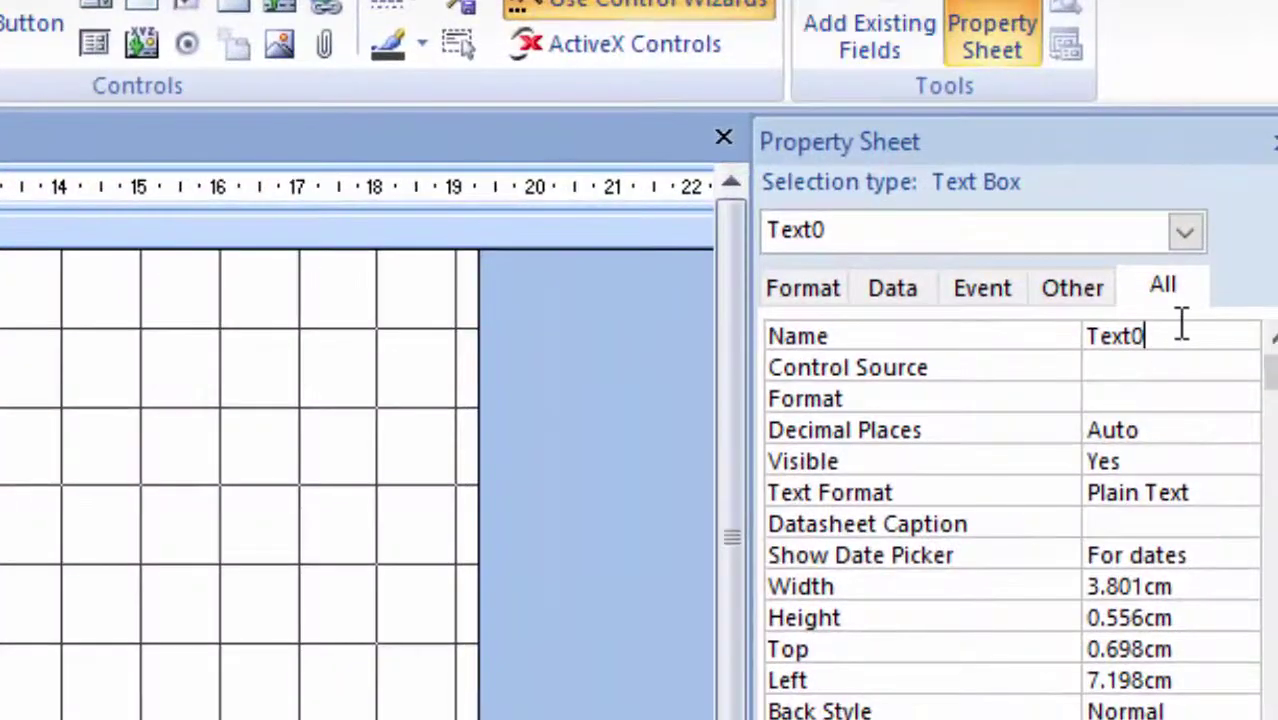
pyautogui.moveTo(1178, 327); pyautogui.dragTo(1070, 327)
pyautogui.press('BackSpace')
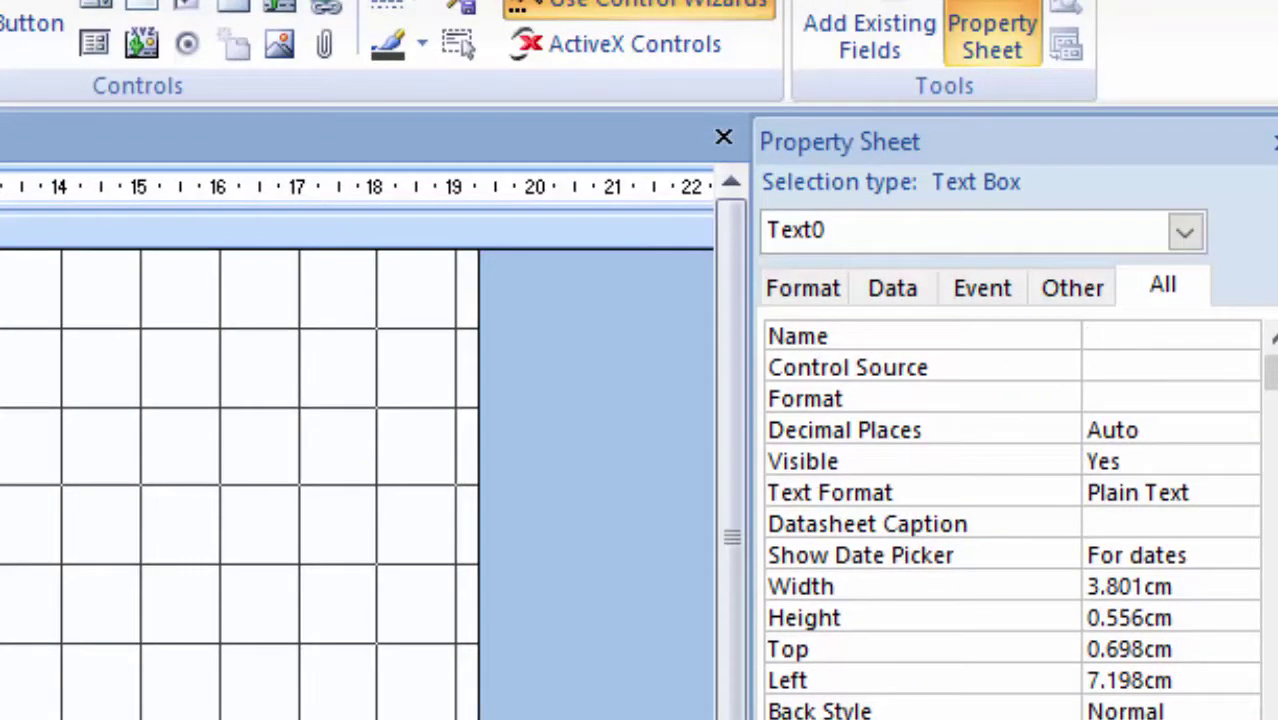
pyautogui.write('S')
pyautogui.write('earc')
pyautogui.write('h')
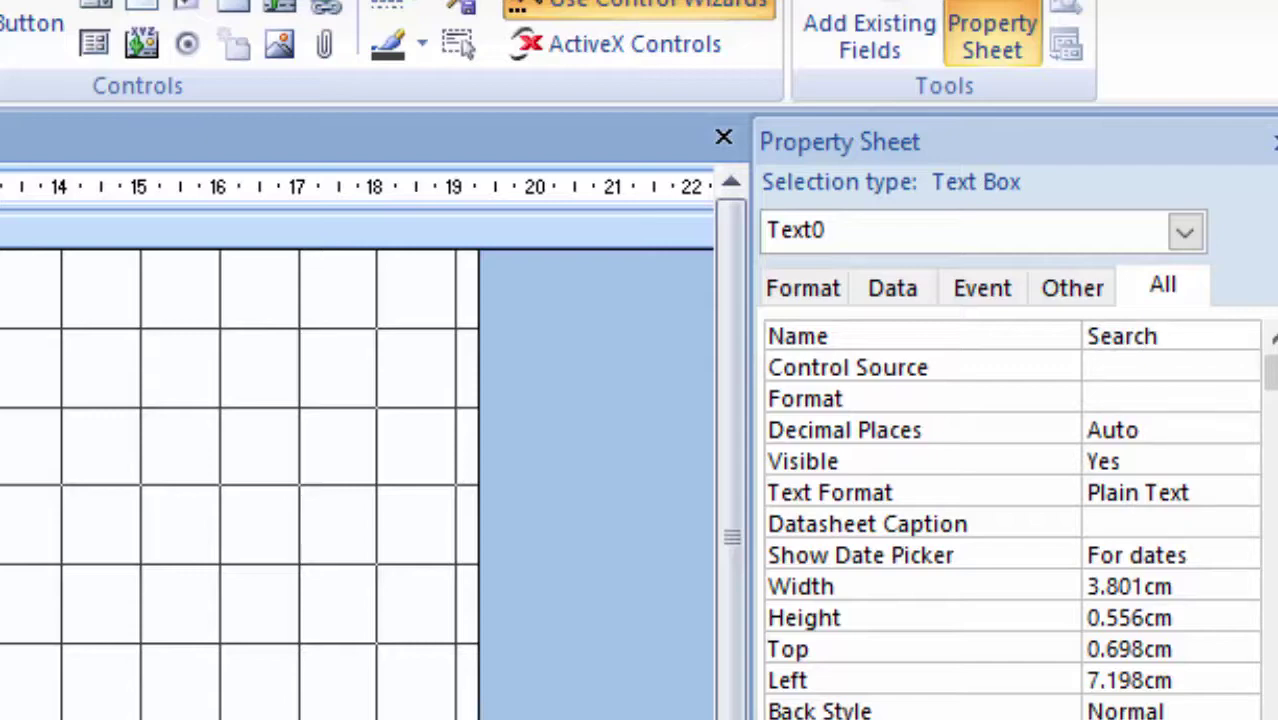
pyautogui.press('Return')
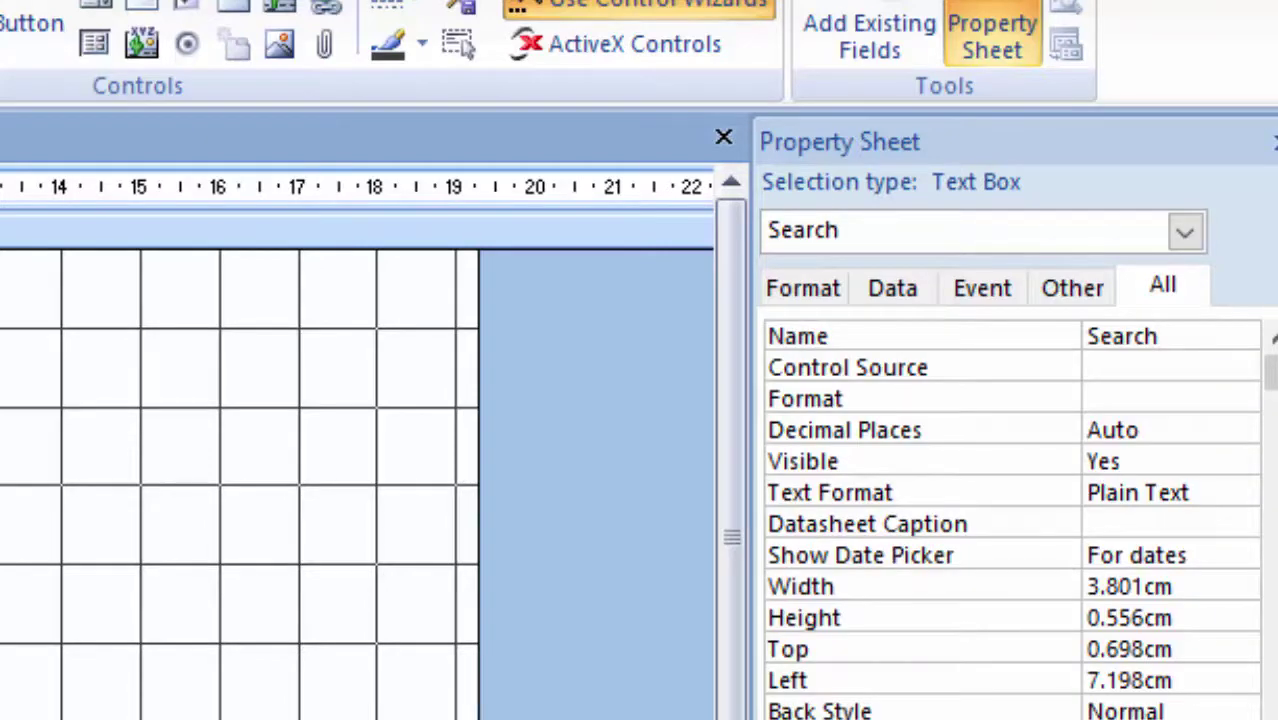
pyautogui.click(1193, 334)
pyautogui.write('Box')
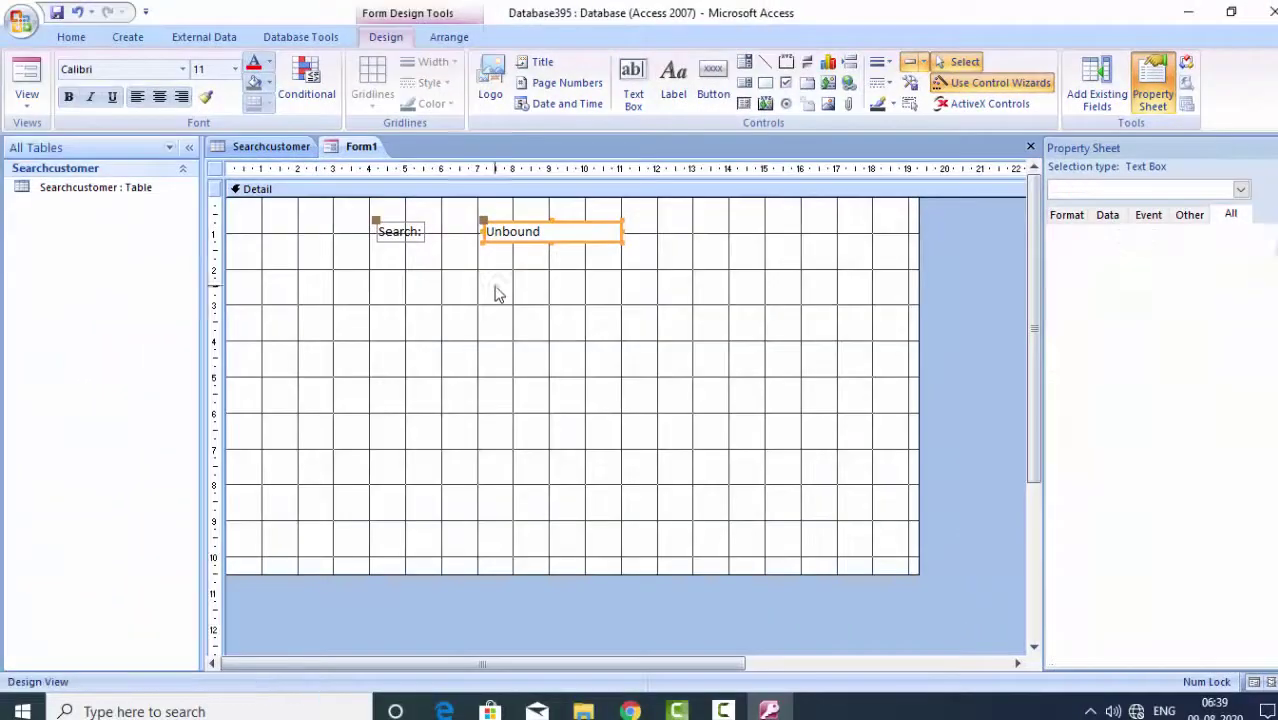
pyautogui.click(497, 292)
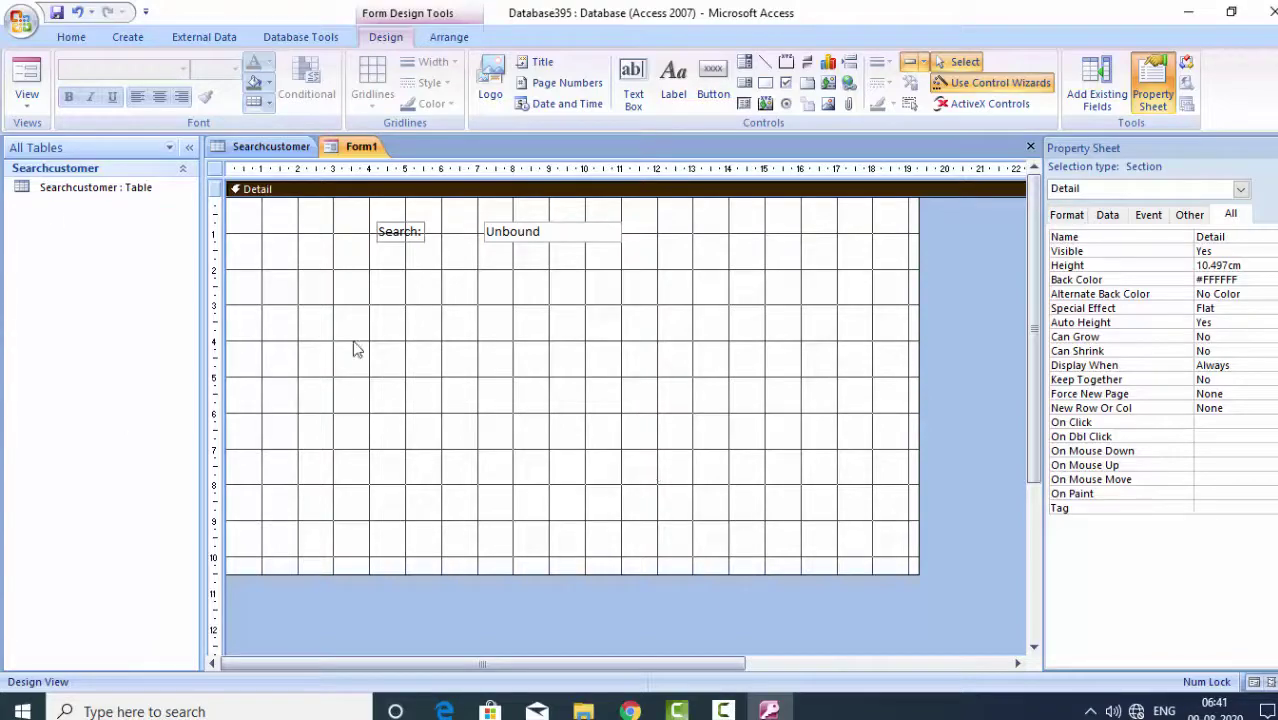
# Save the form with the name SearchF
pyautogui.click(57, 12)
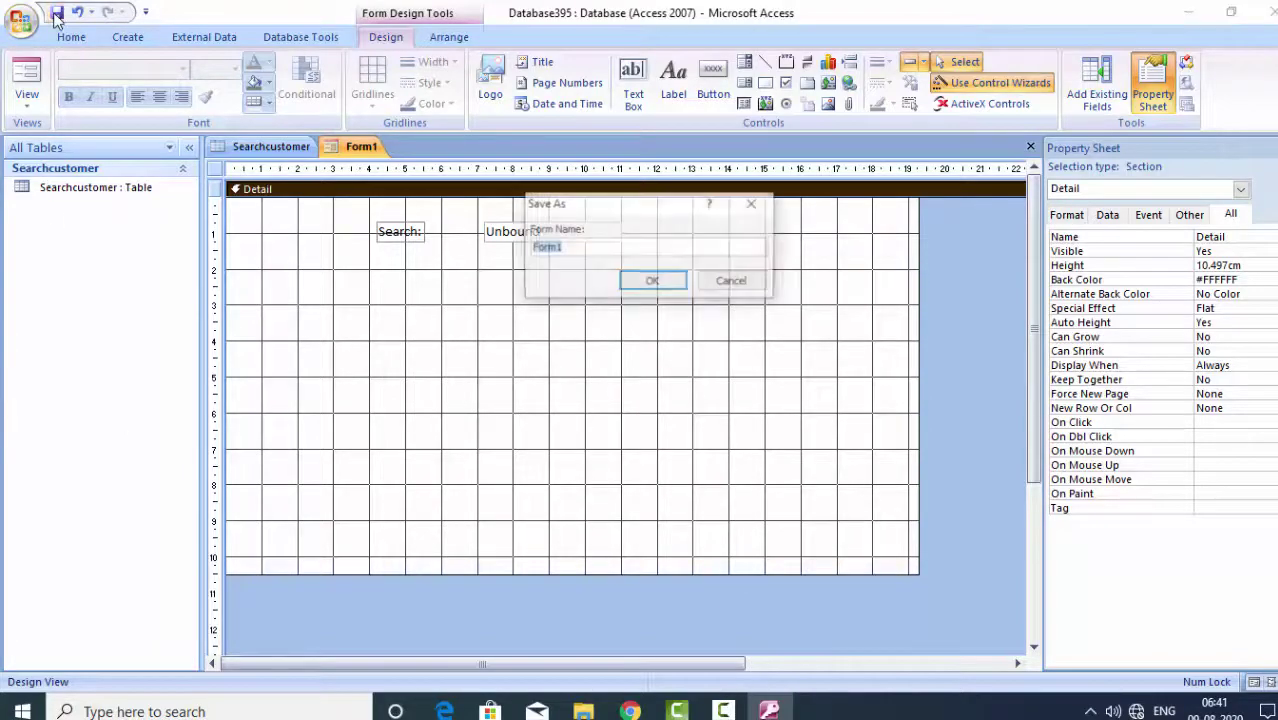
pyautogui.write('S')
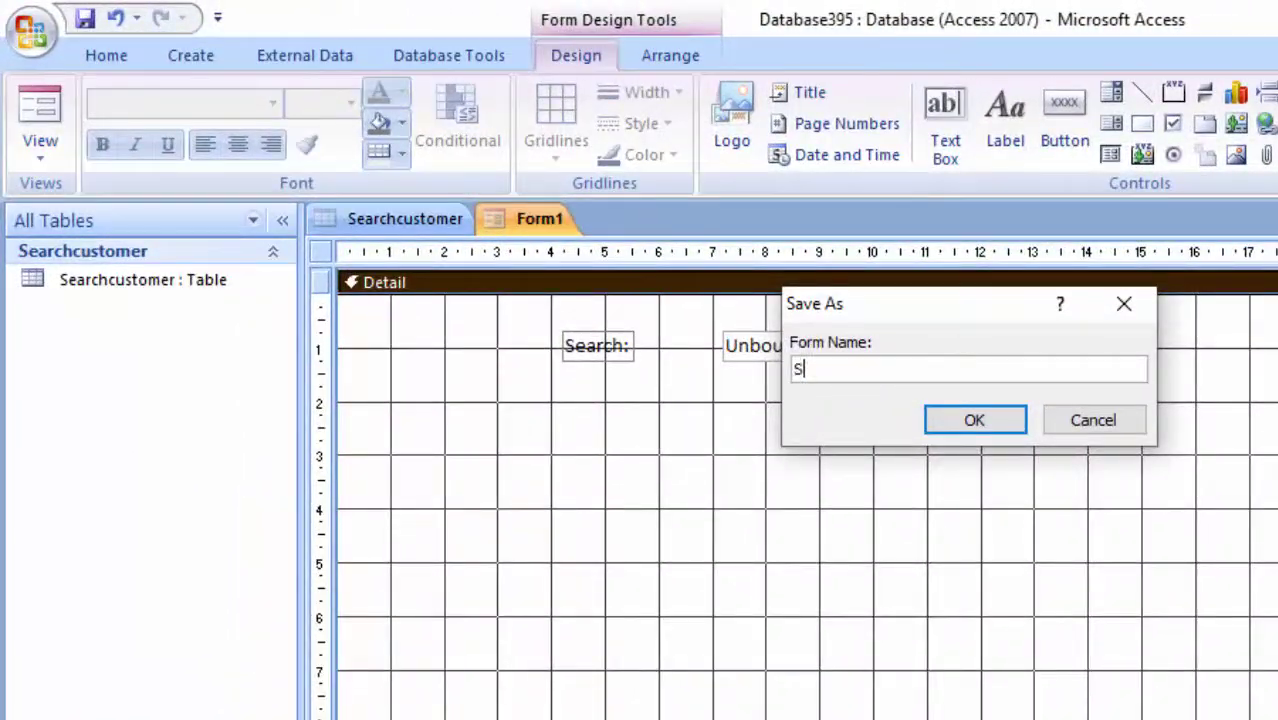
pyautogui.write('earchF')
pyautogui.press('Return')
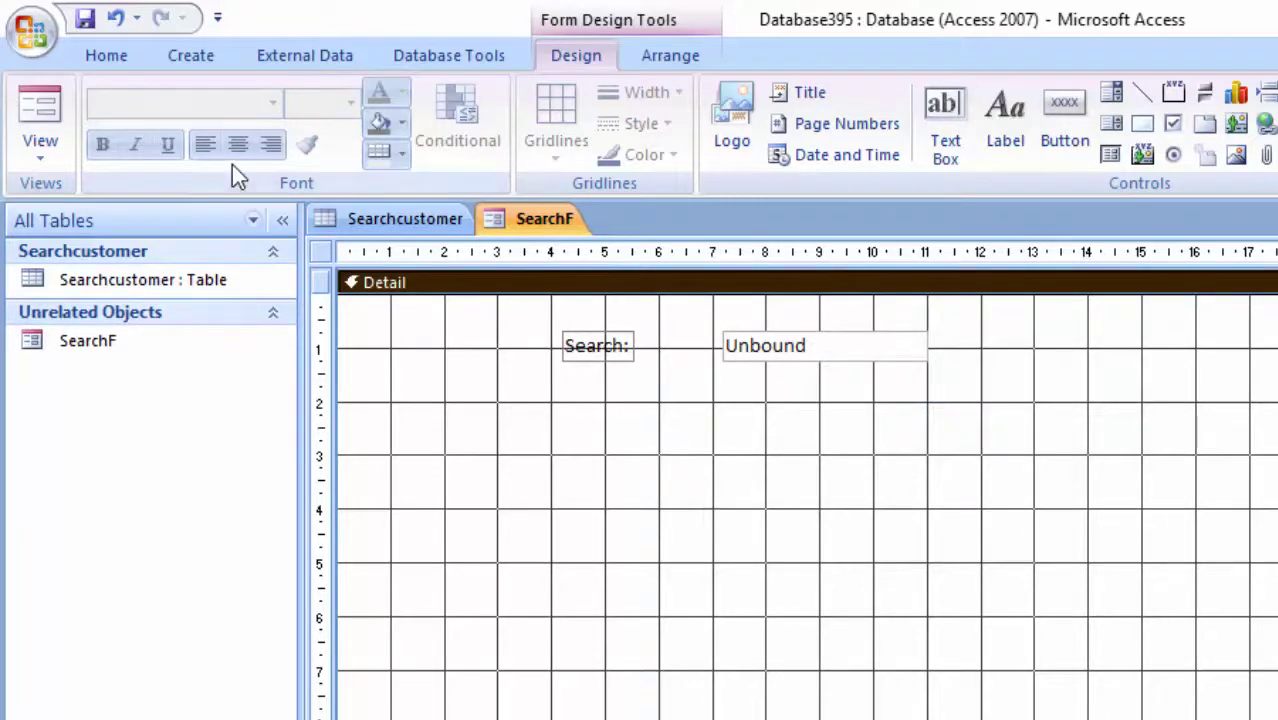
# Start a Query Design on Searchcustomer and add Customerid, First Name and Last Name to the grid
pyautogui.click(188, 53)
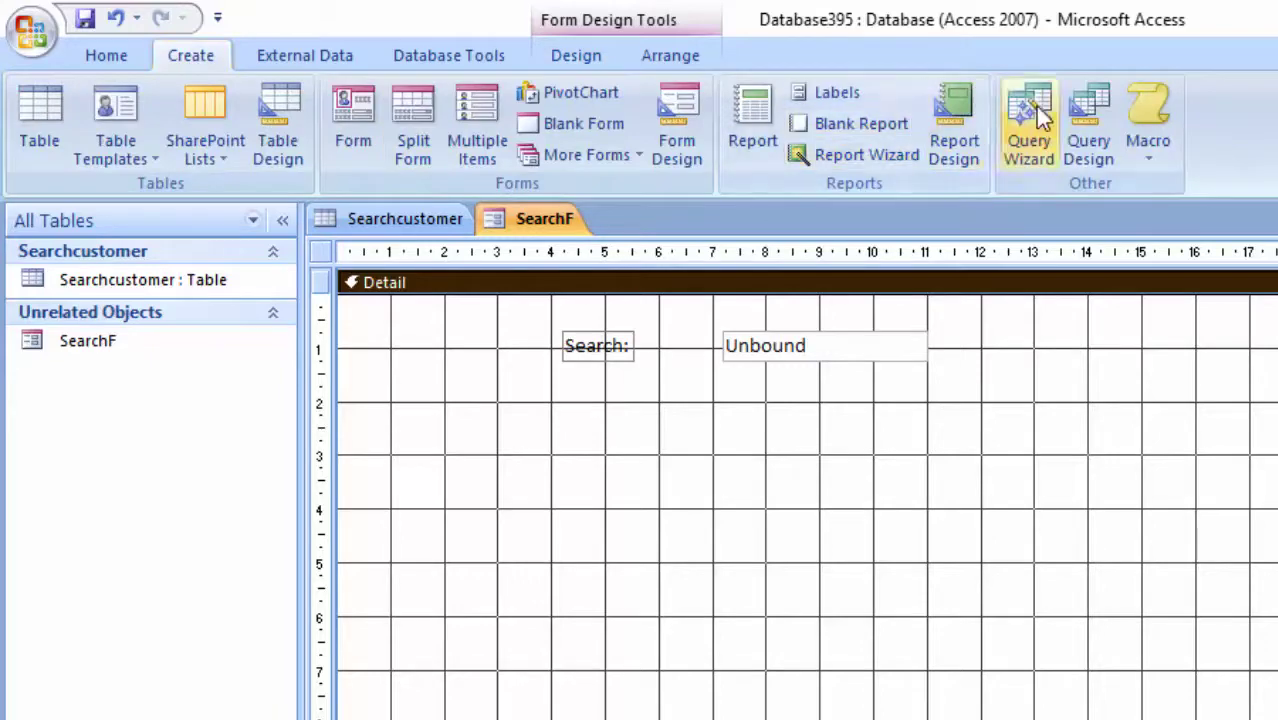
pyautogui.click(1090, 118)
pyautogui.moveTo(722, 479); pyautogui.dragTo(644, 239)
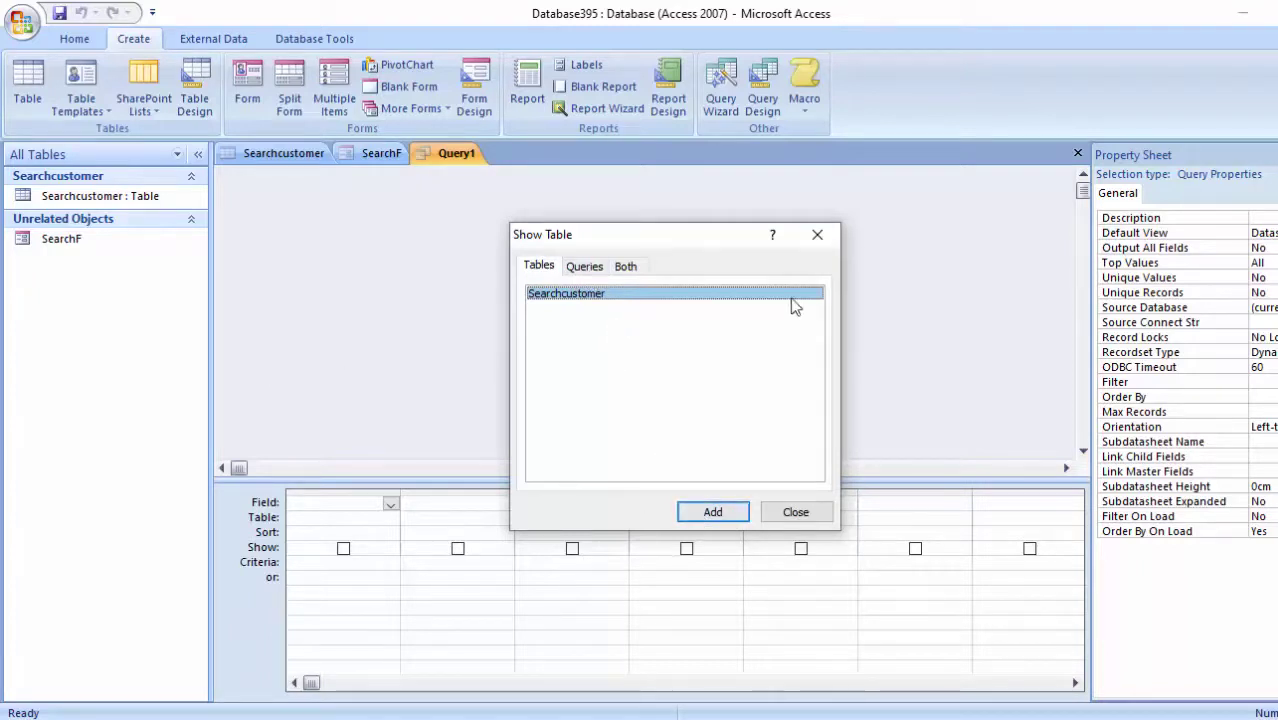
pyautogui.click(712, 516)
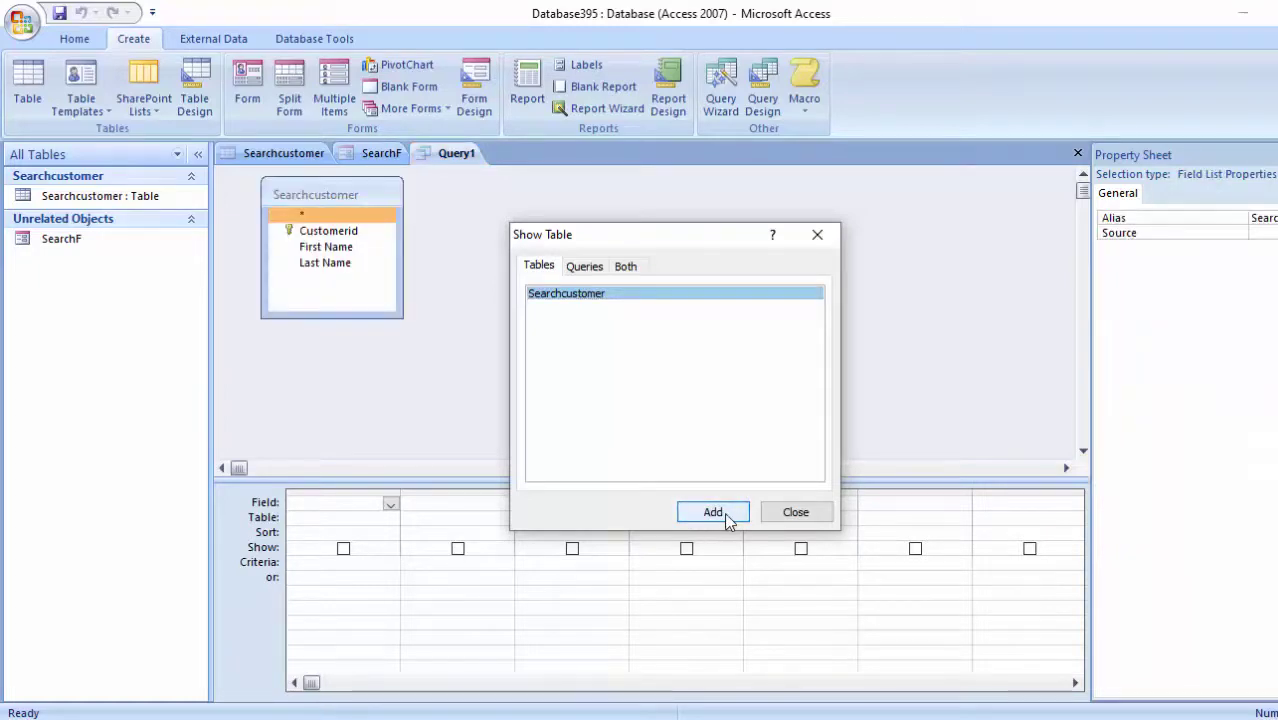
pyautogui.click(795, 512)
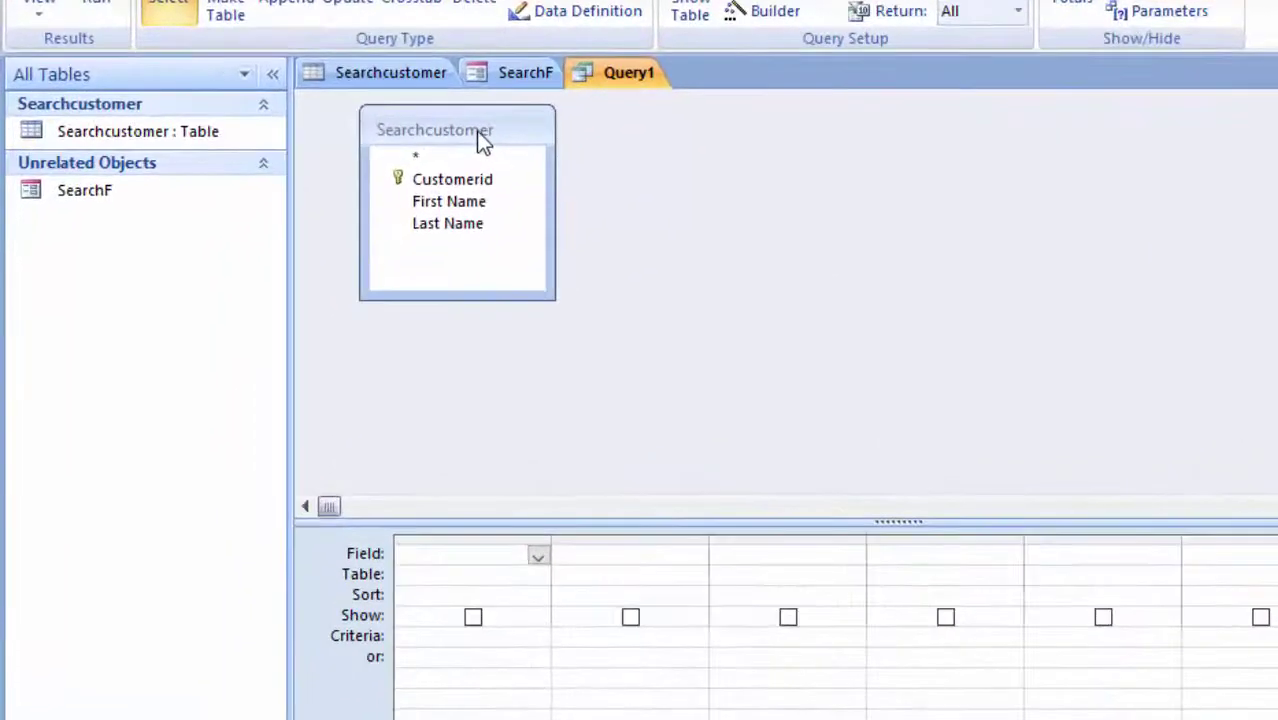
pyautogui.doubleClick(476, 130)
pyautogui.moveTo(456, 178); pyautogui.dragTo(472, 552)
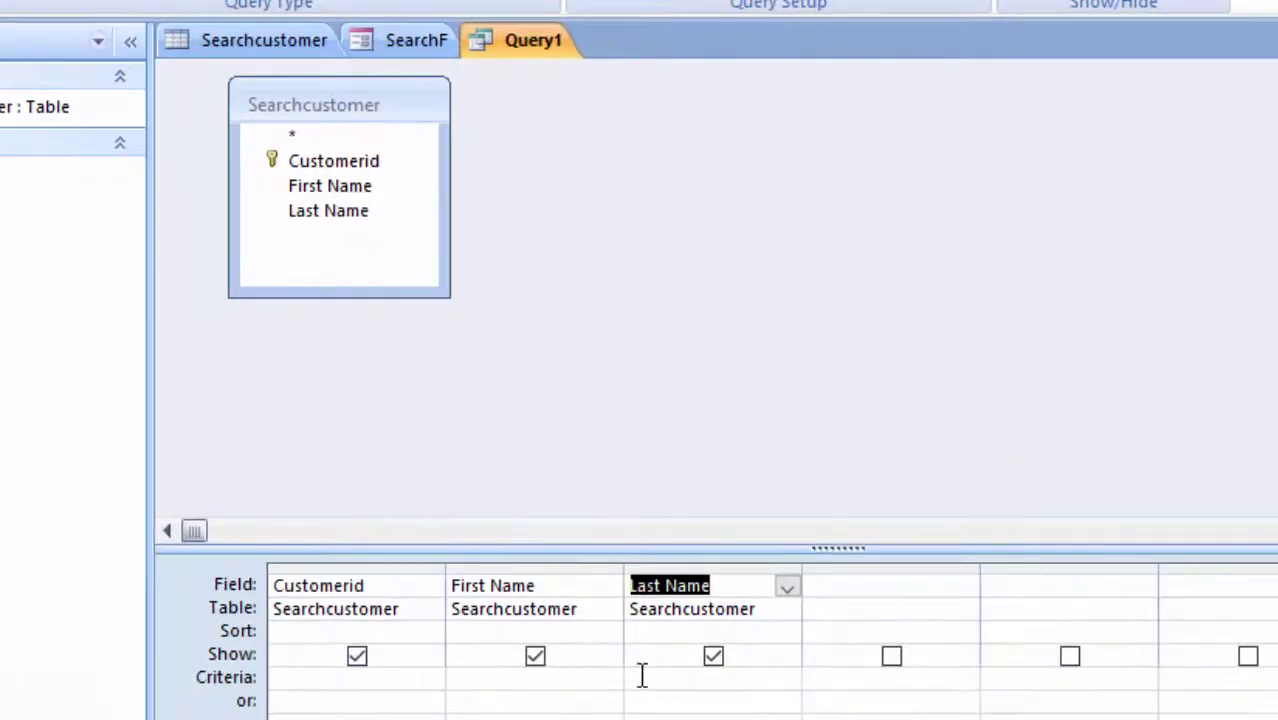
pyautogui.click(642, 676)
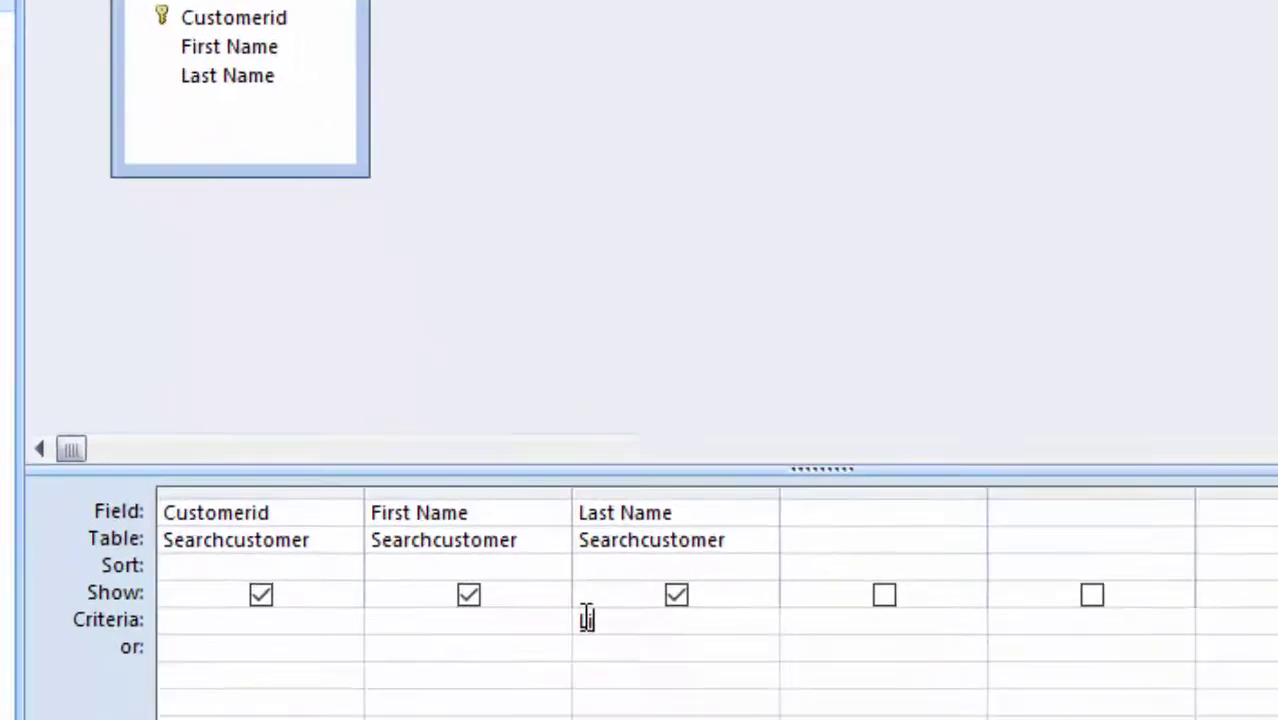
# Set the Last Name criterion to Like "*" & [Forms]![SearchF]![SearchBox] & "*" and widen the column
pyautogui.write('Like')
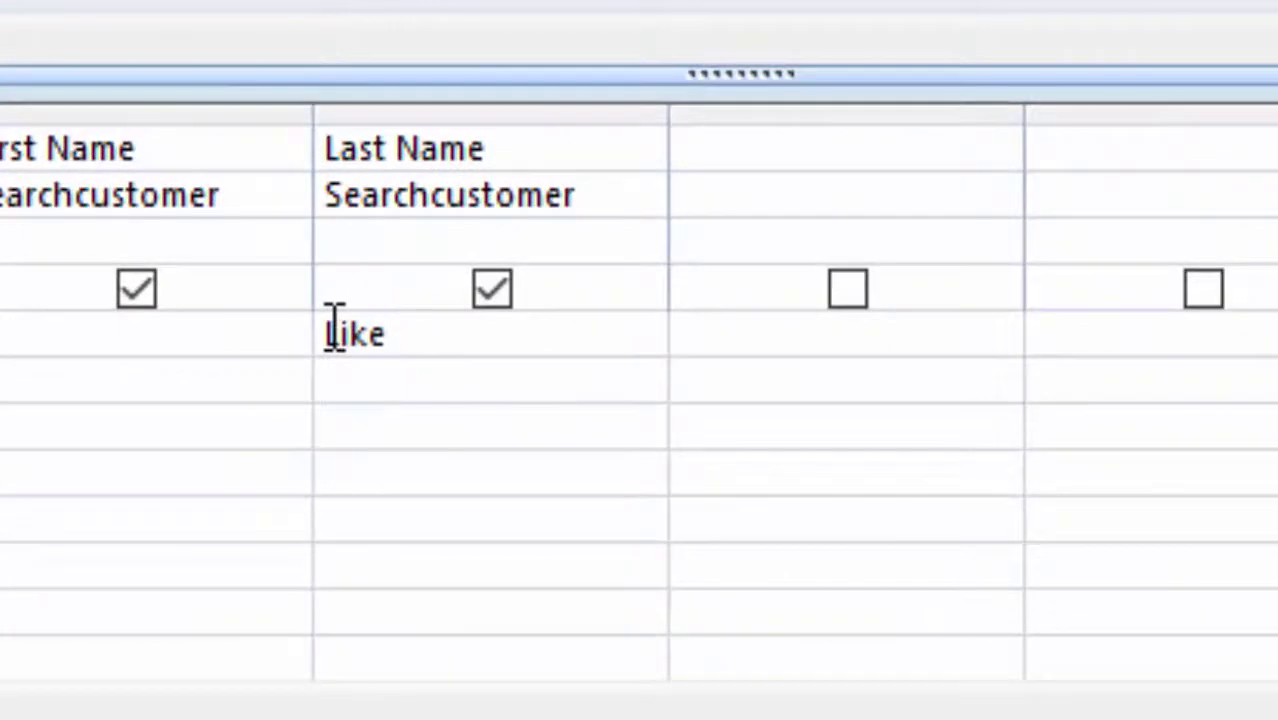
pyautogui.write(' "')
pyautogui.write('*')
pyautogui.write('"')
pyautogui.write(' &')
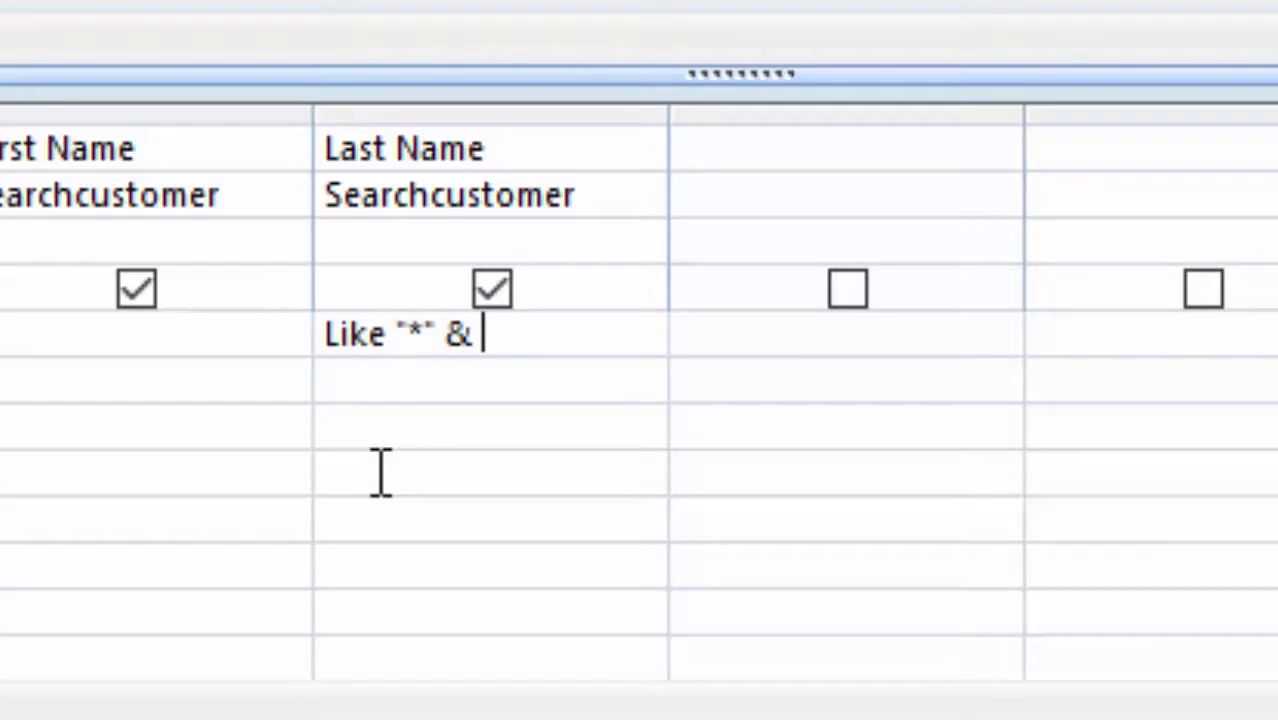
pyautogui.write('[')
pyautogui.write('Fo')
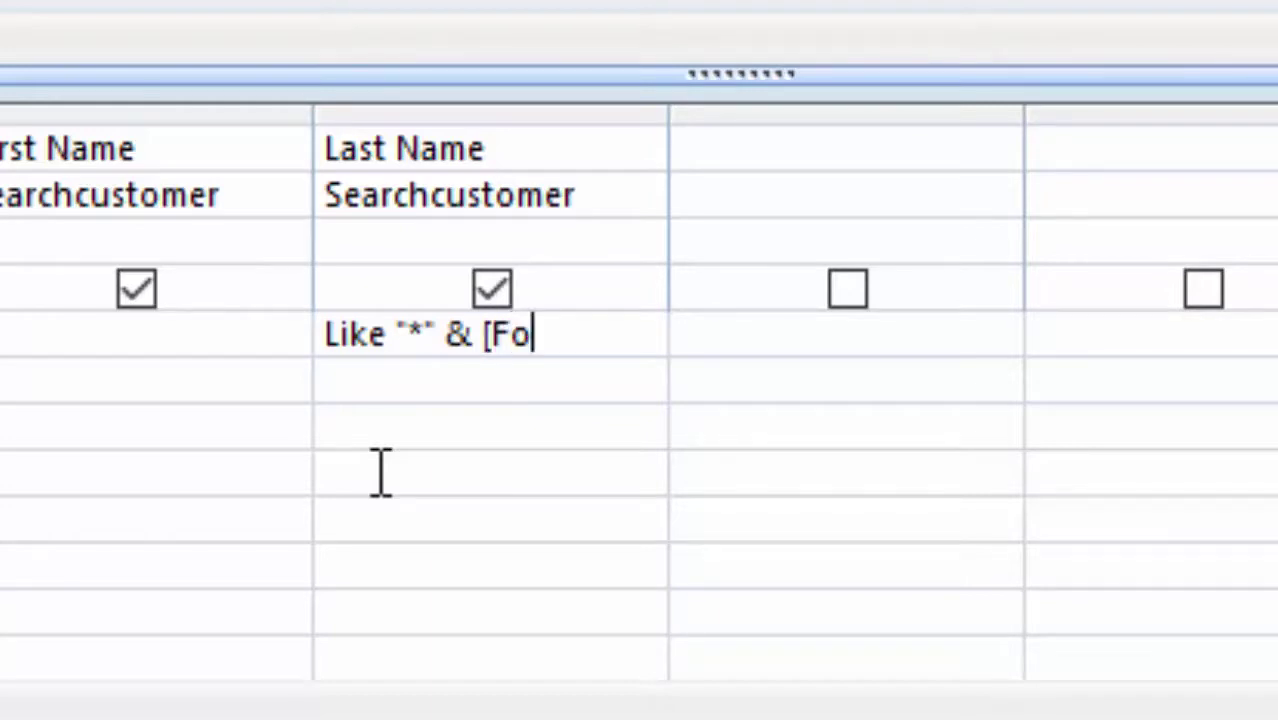
pyautogui.write('rms')
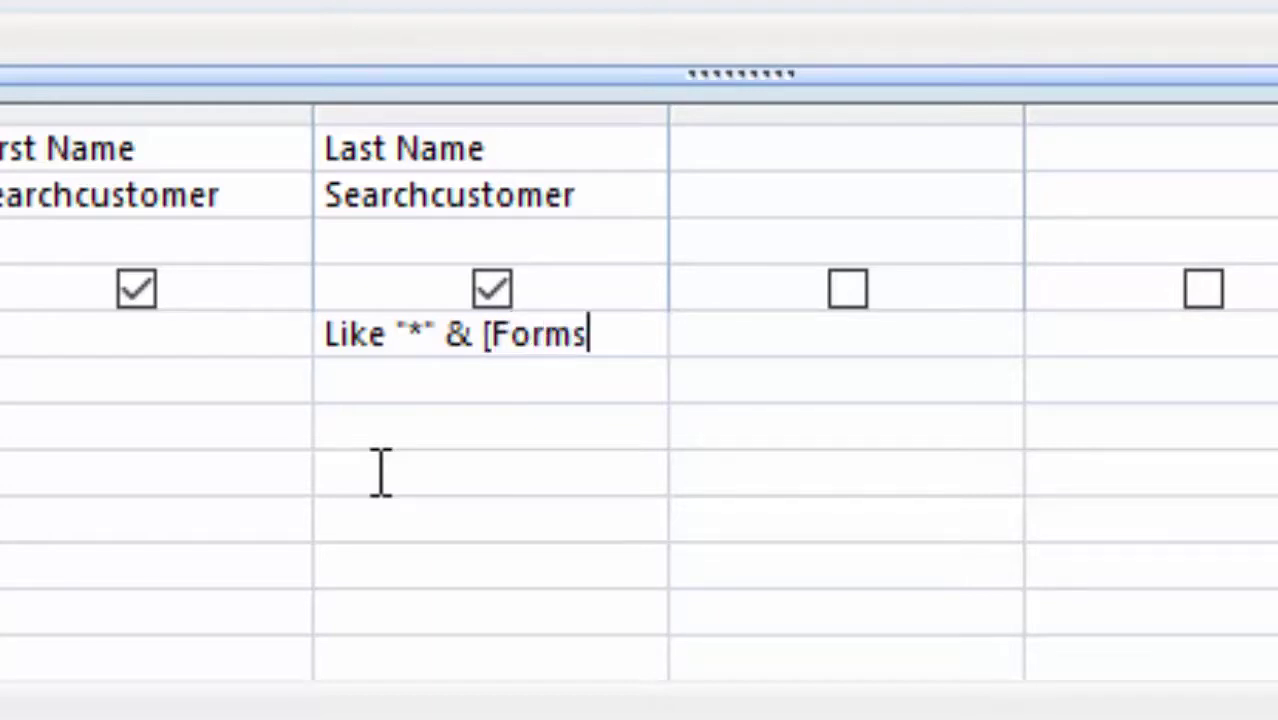
pyautogui.write(']!')
pyautogui.write('[')
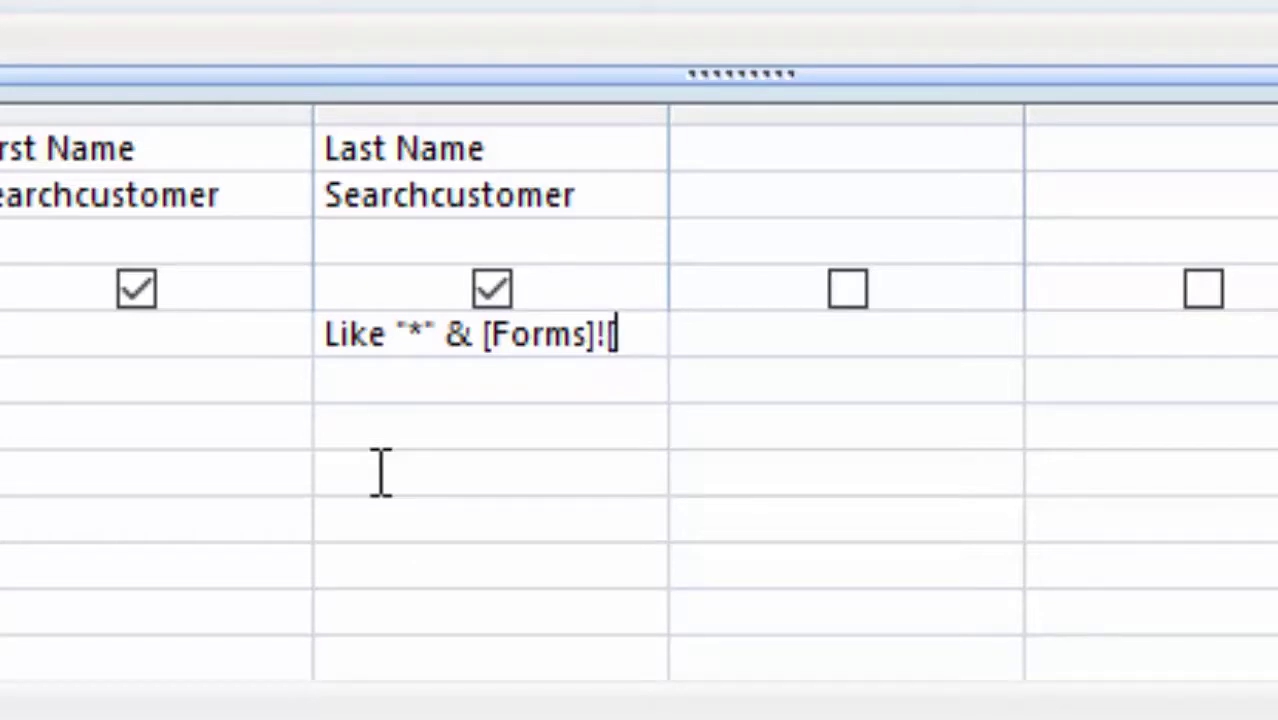
pyautogui.write('Sea')
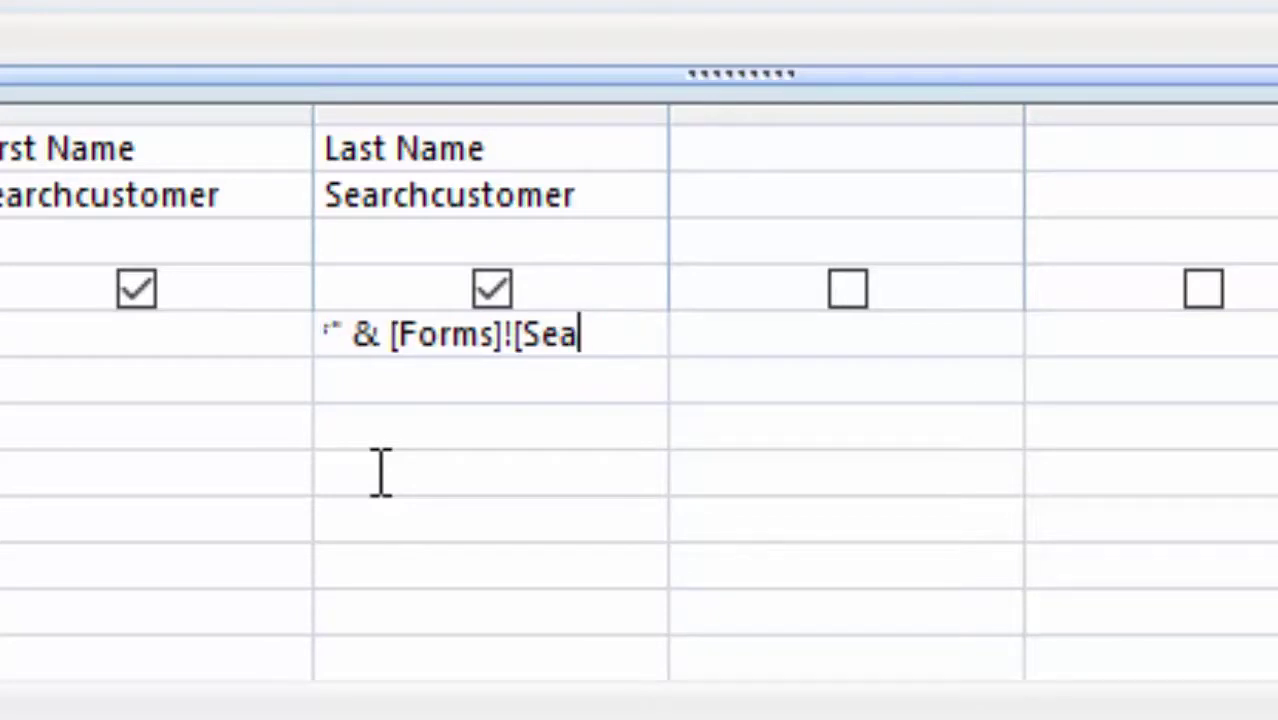
pyautogui.write('r')
pyautogui.write('ch')
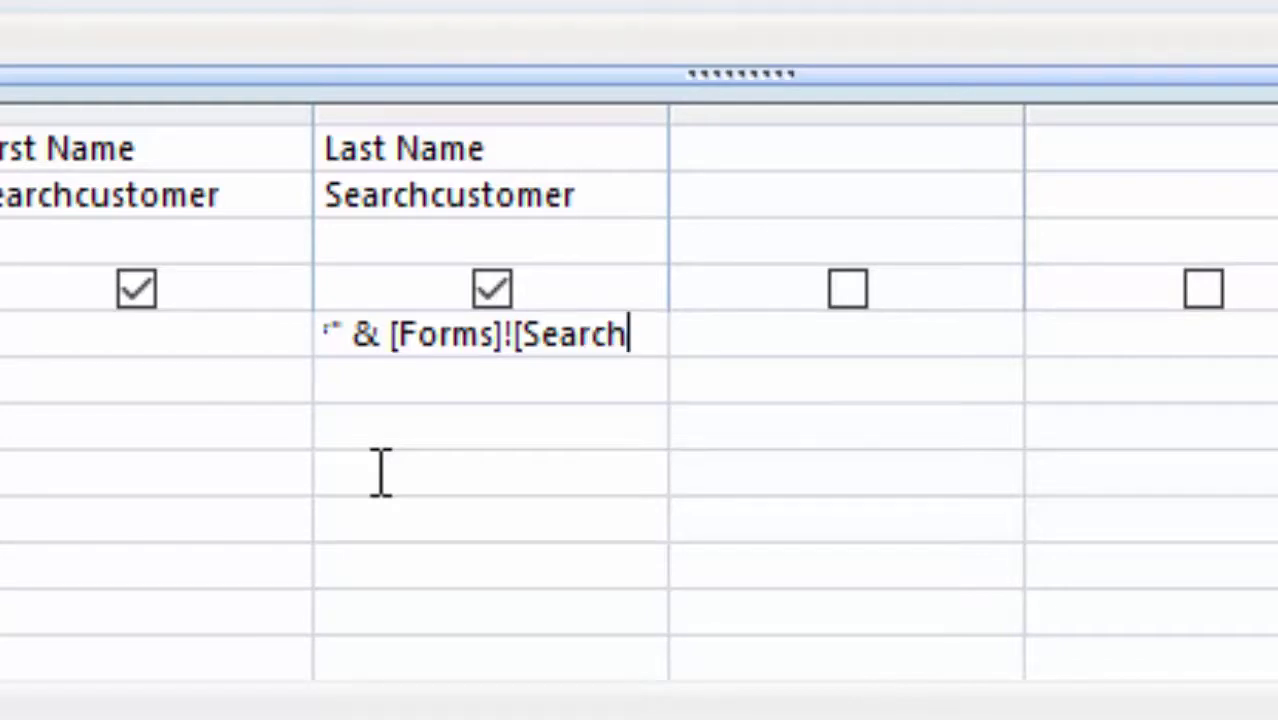
pyautogui.write('F')
pyautogui.write(']!')
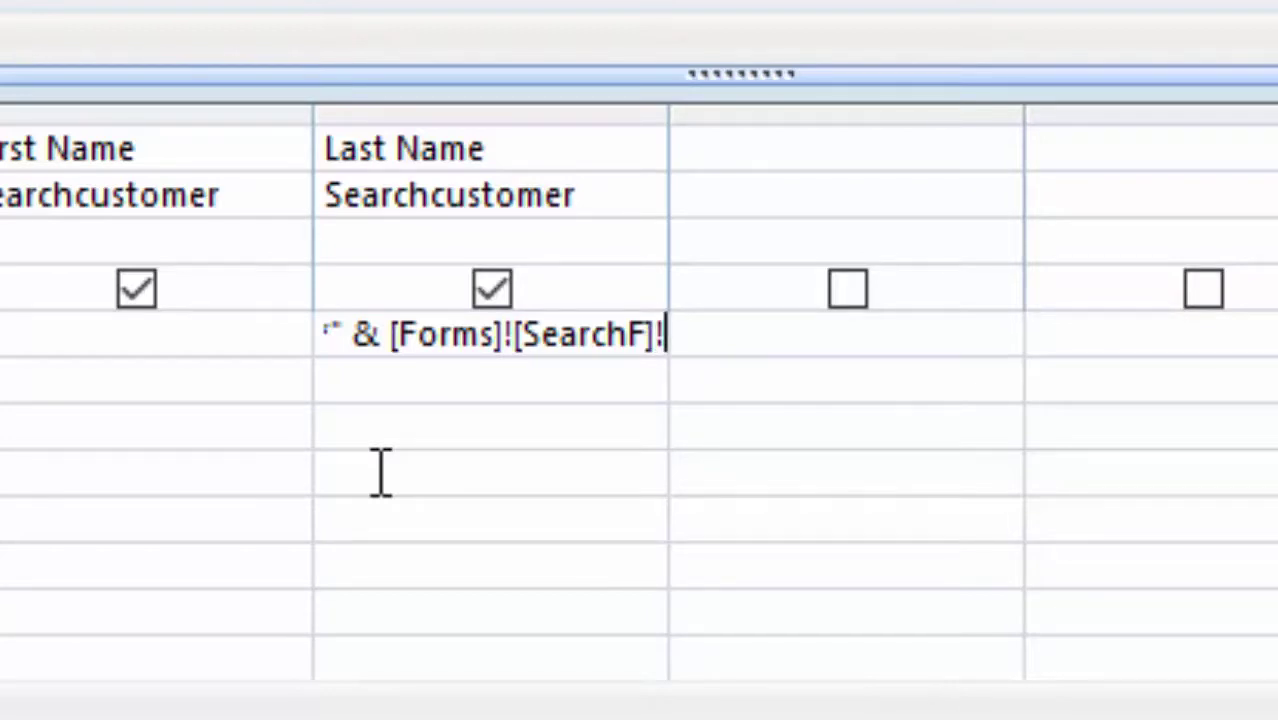
pyautogui.write('[')
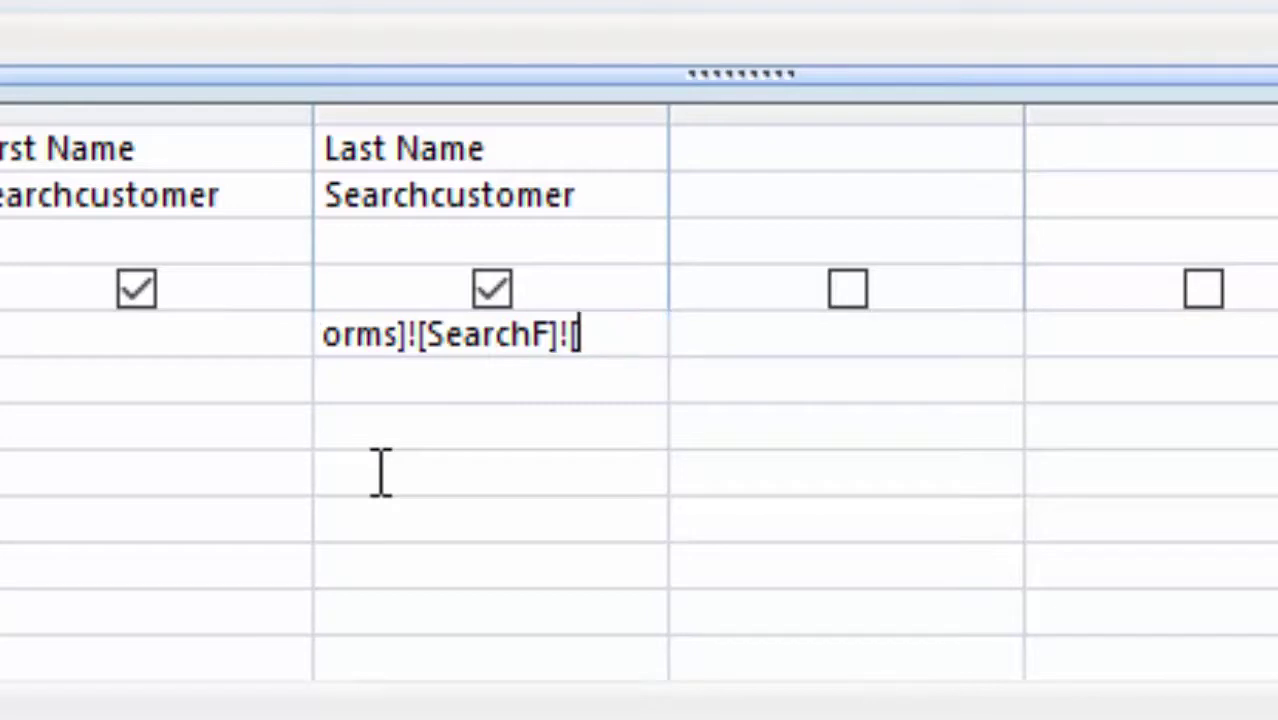
pyautogui.write('S')
pyautogui.write('earch')
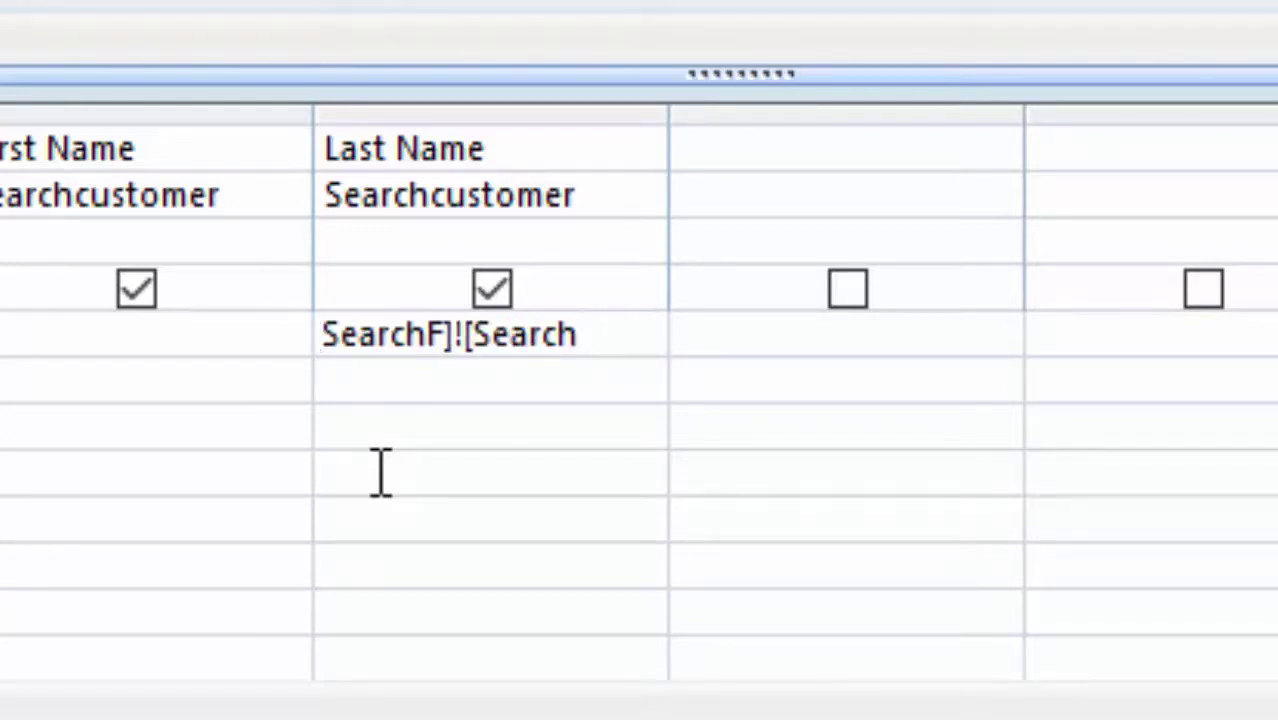
pyautogui.write('Box')
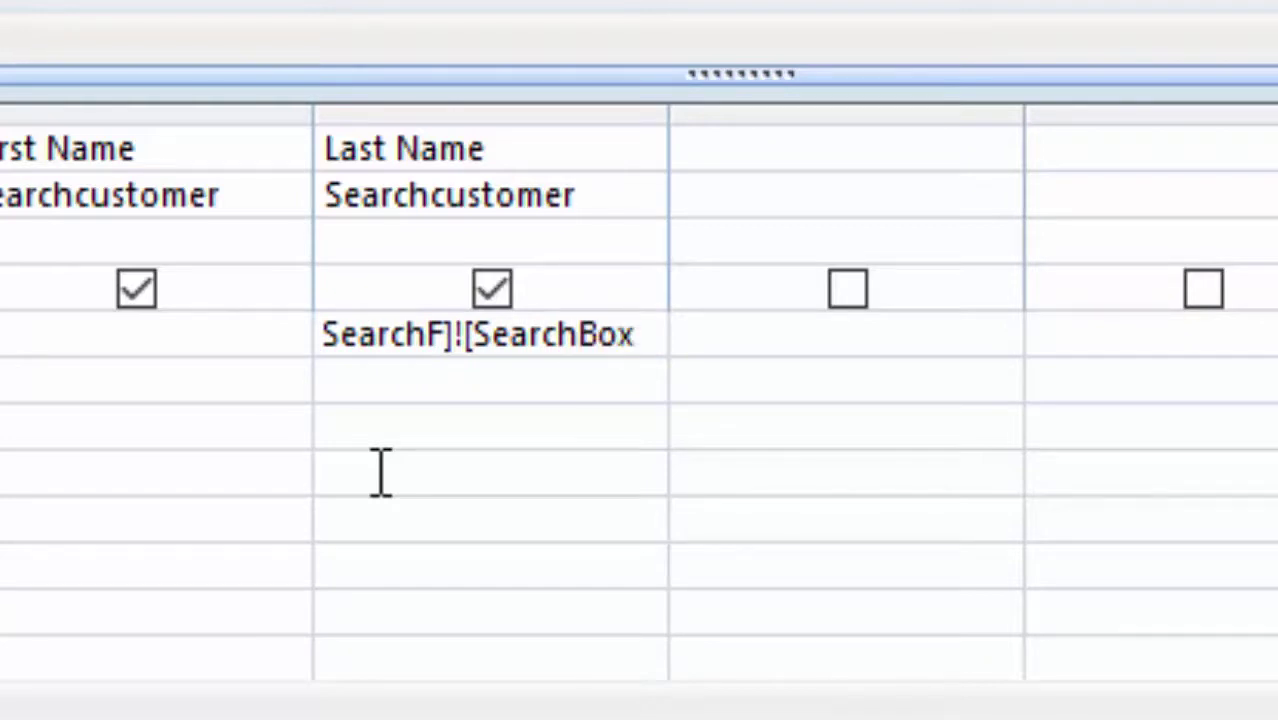
pyautogui.write(']')
pyautogui.write(' & ')
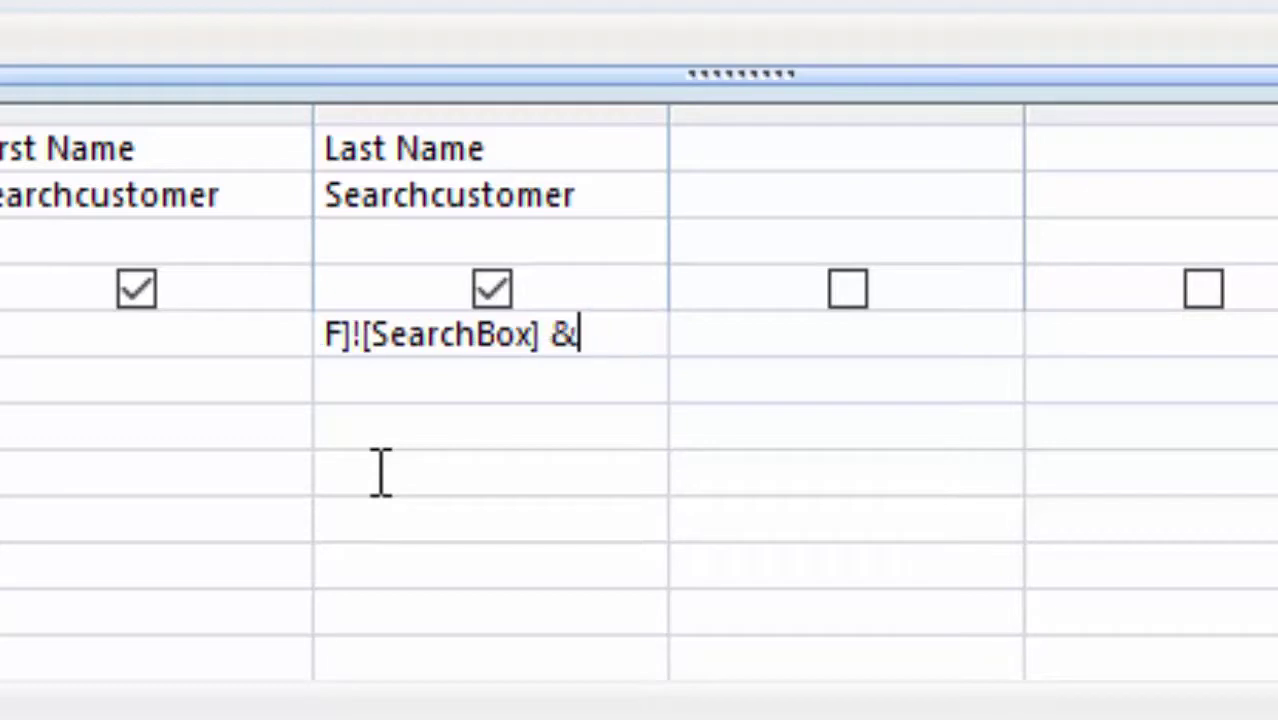
pyautogui.write('"')
pyautogui.write('*"')
pyautogui.moveTo(666, 117); pyautogui.dragTo(965, 260)
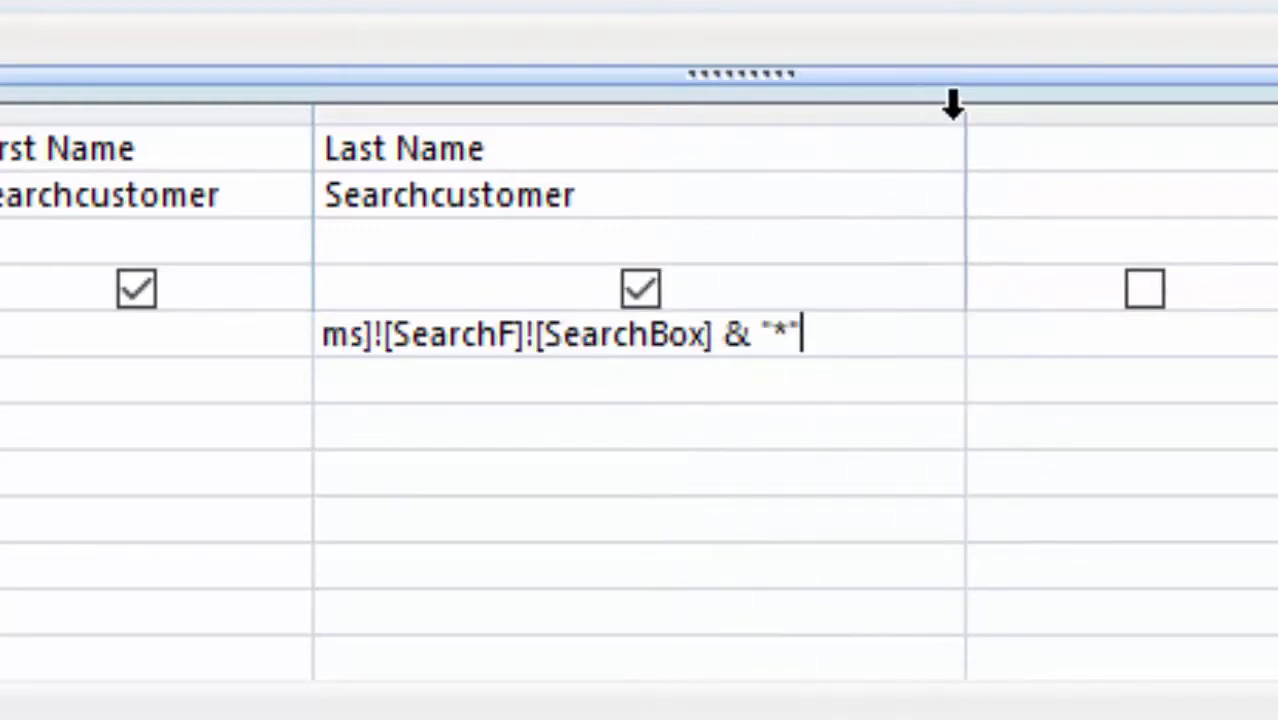
pyautogui.moveTo(963, 110); pyautogui.dragTo(1272, 257)
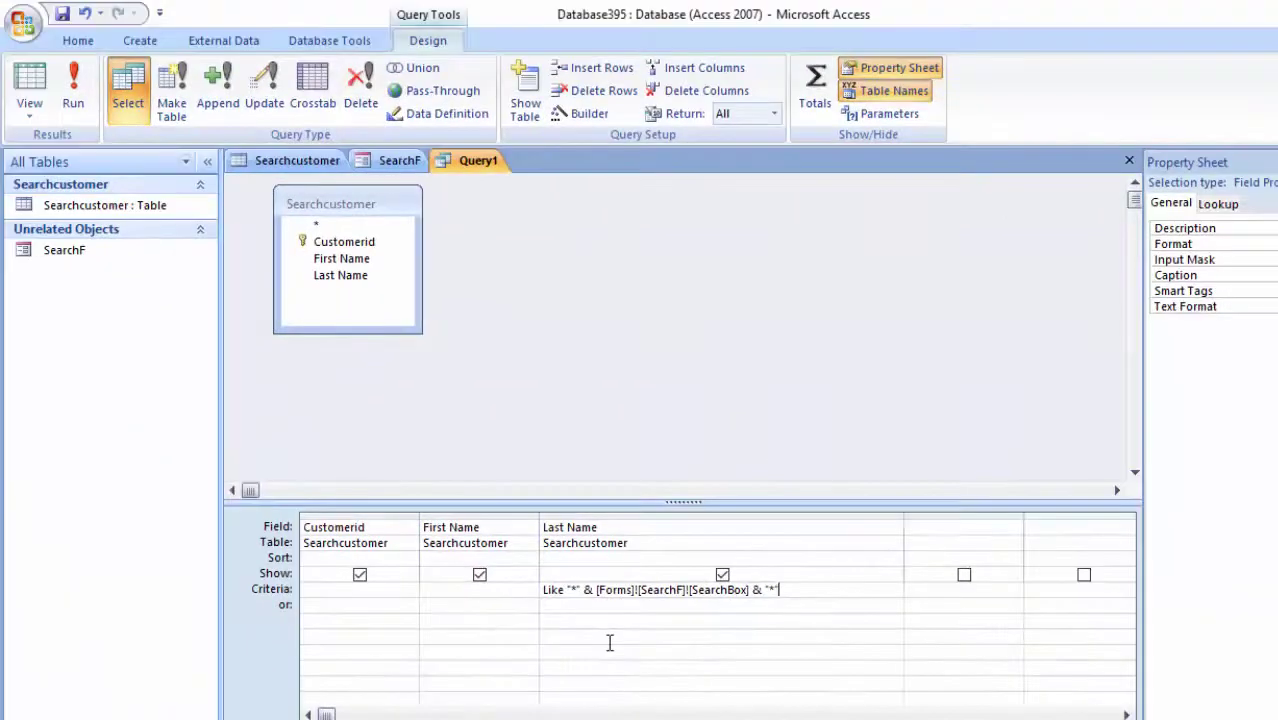
# Begin saving the query, replacing the default name with SearchQ
pyautogui.hotkey('ctrl', 's')
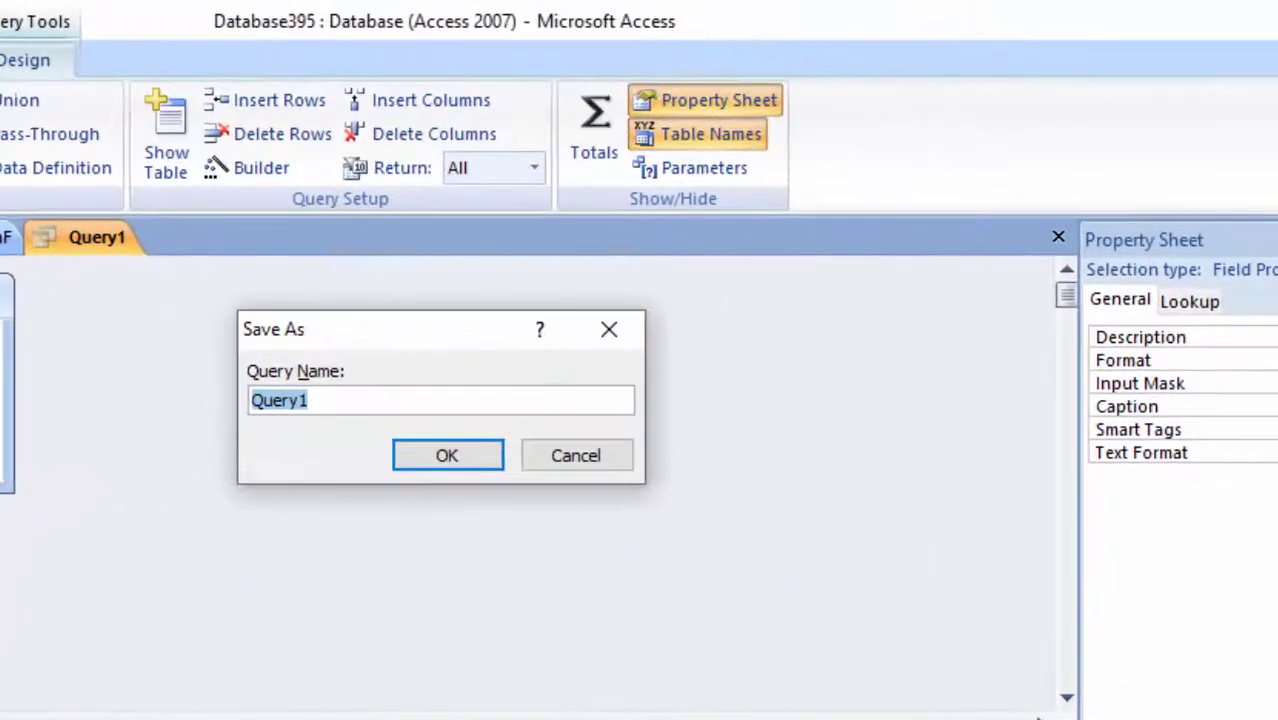
pyautogui.press('BackSpace')
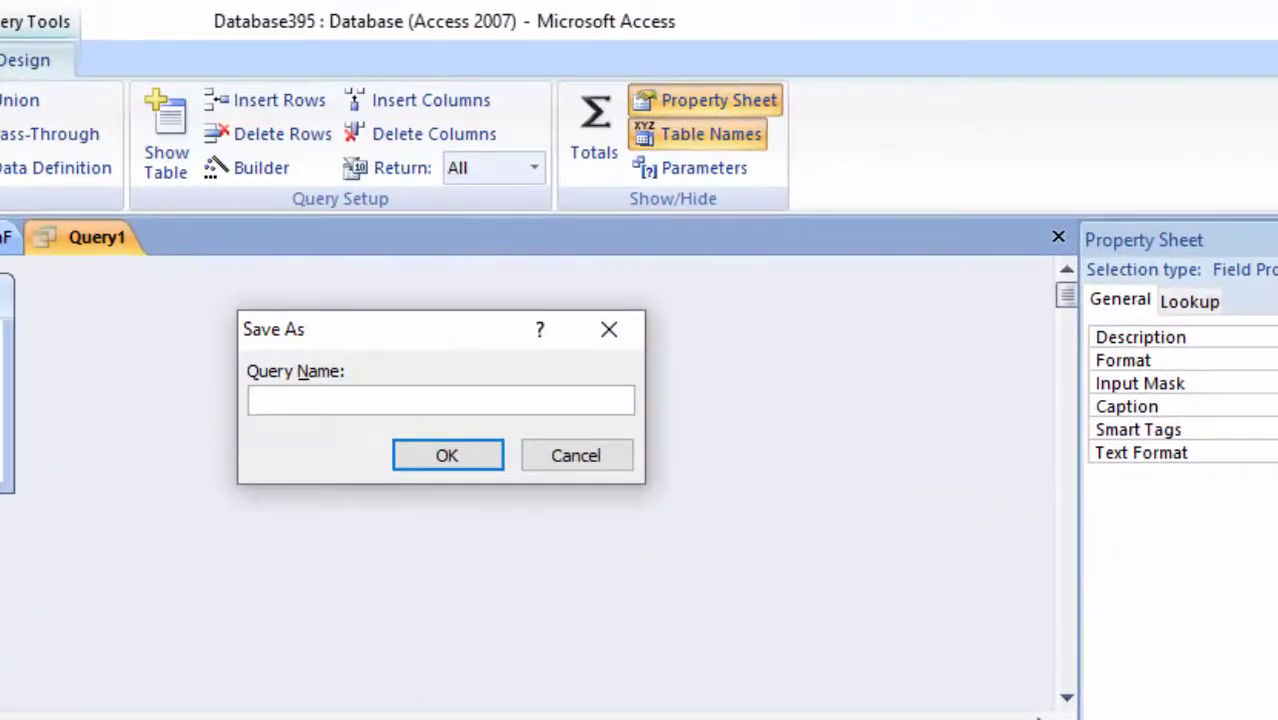
pyautogui.write('Search')
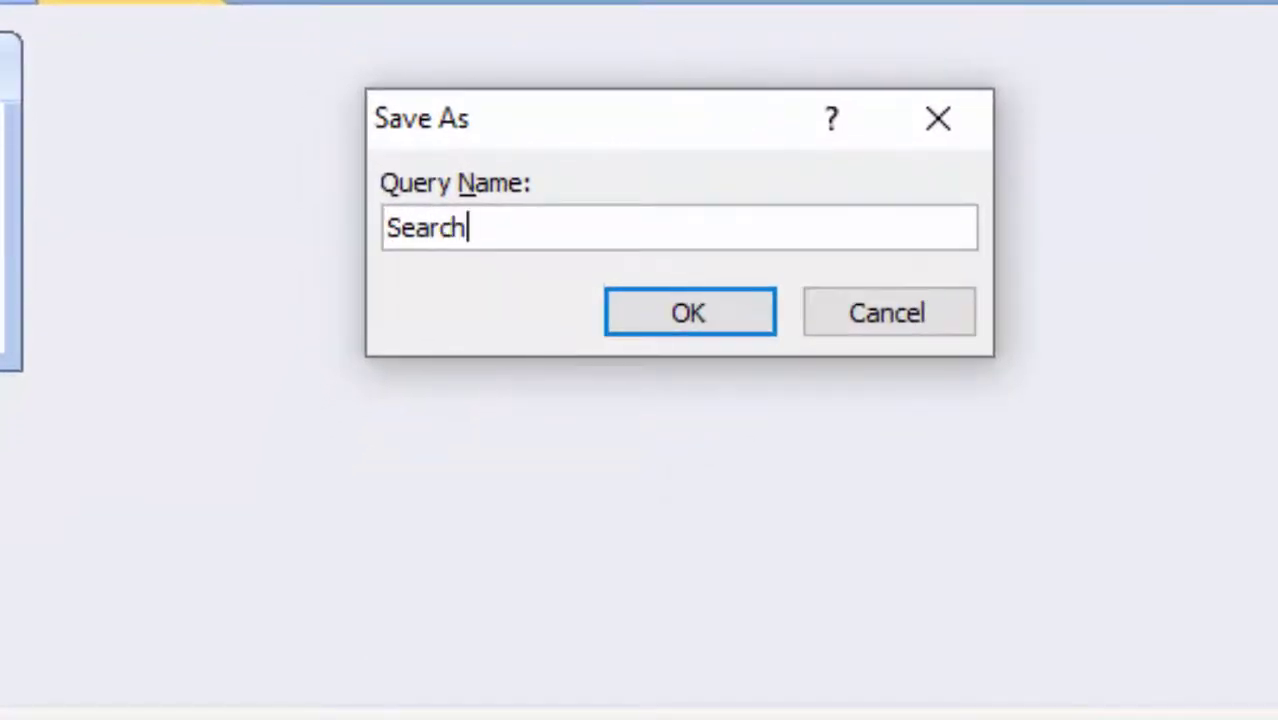
pyautogui.write('Q')
# Confirm the query name SearchQ, then reopen the SearchF form in Design View
pyautogui.press('Return')
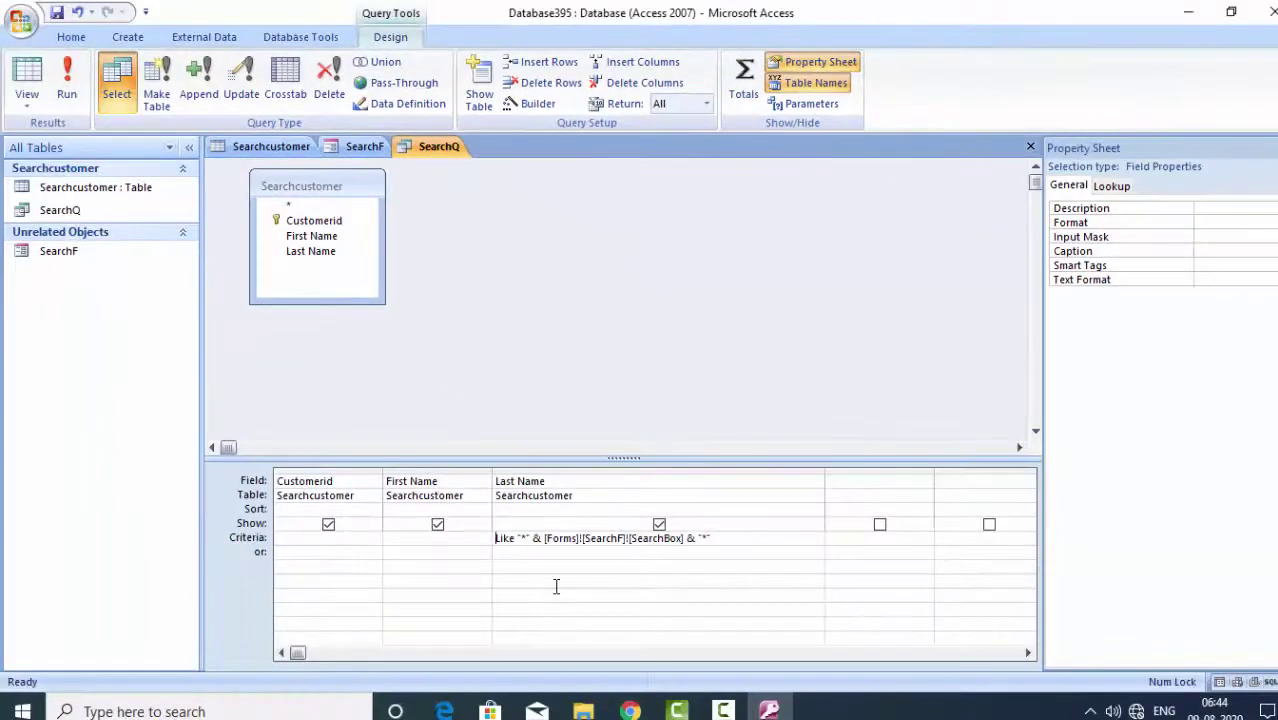
pyautogui.doubleClick(86, 256)
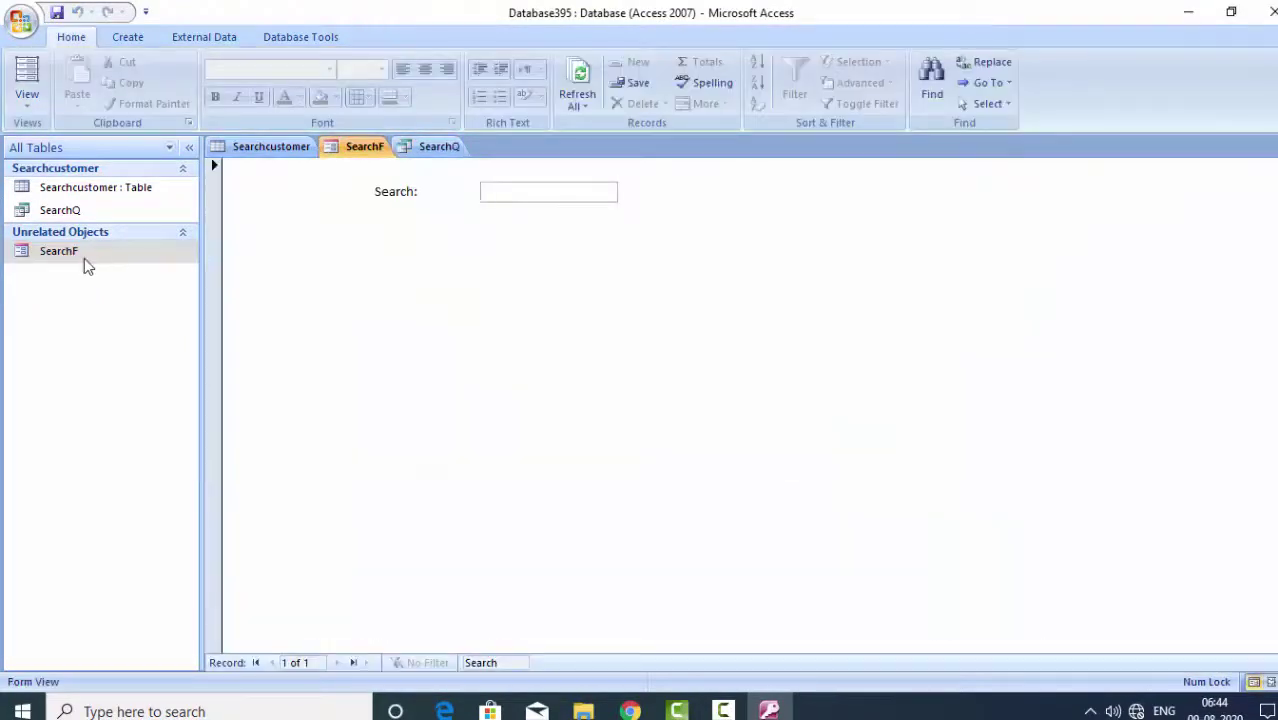
pyautogui.click(438, 147)
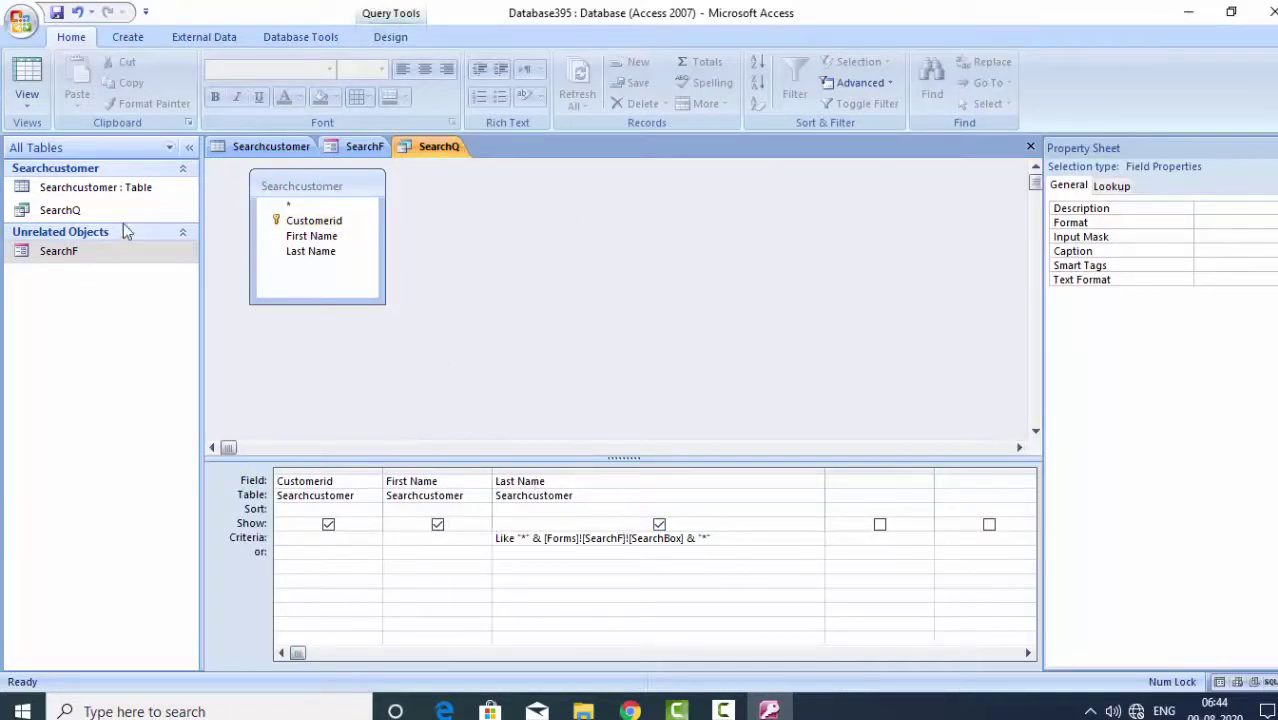
pyautogui.click(364, 147)
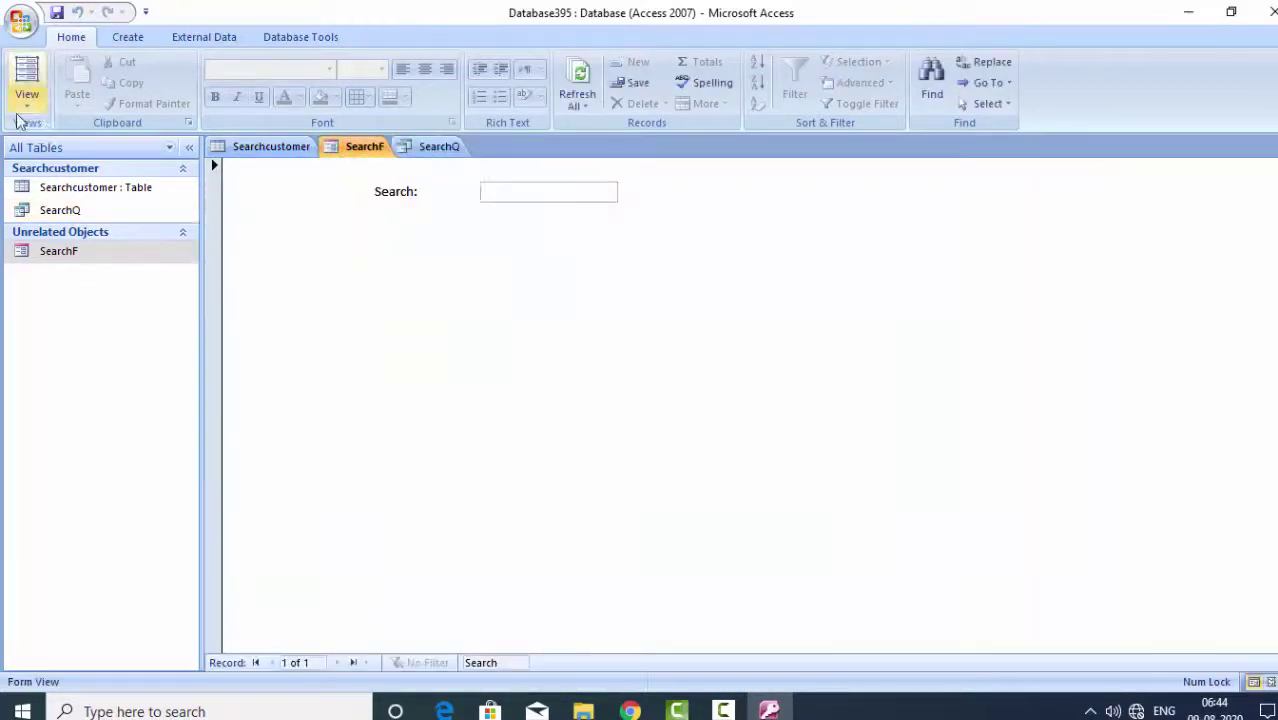
pyautogui.click(22, 108)
pyautogui.click(66, 241)
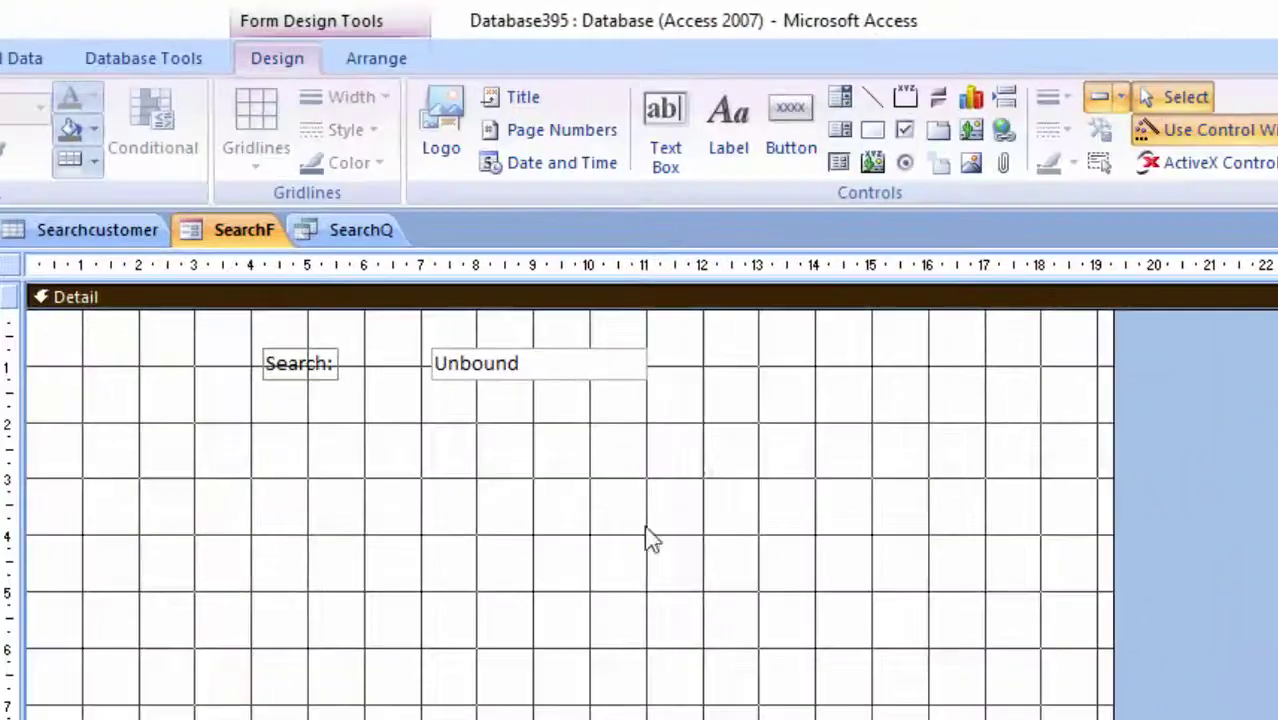
# Draw a list box below the search box based on SearchQ, including all three fields
pyautogui.click(840, 131)
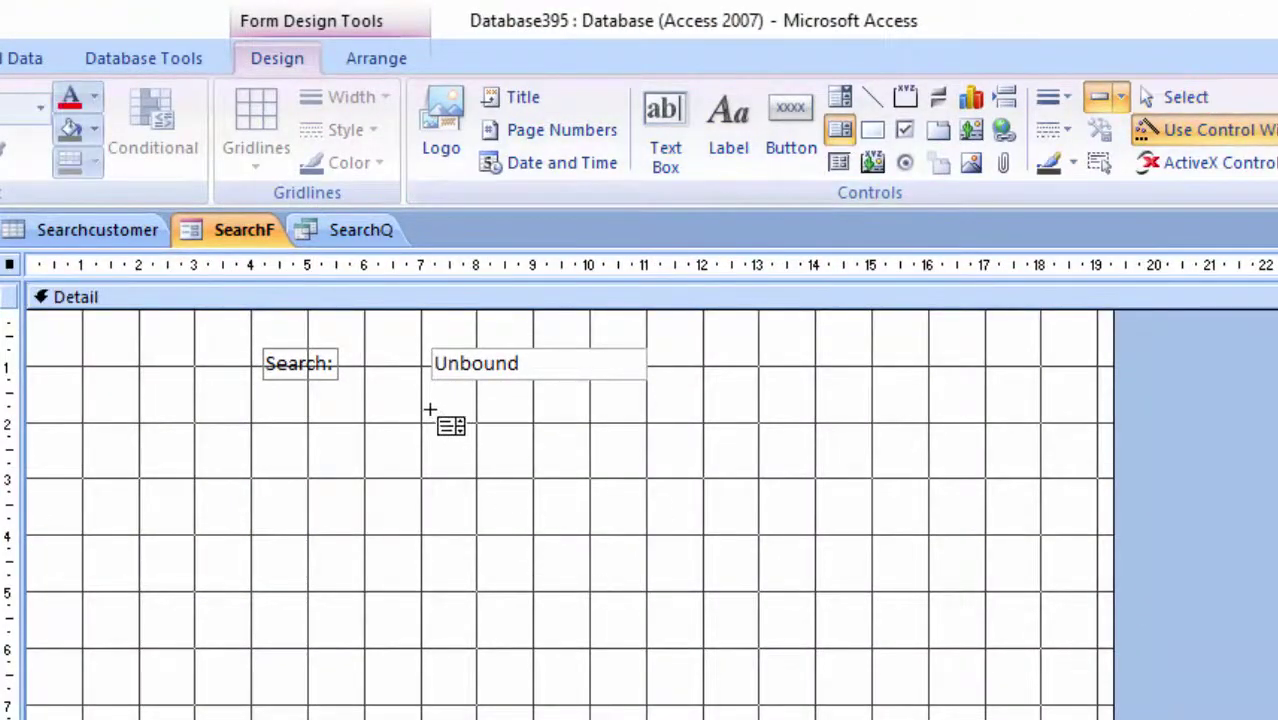
pyautogui.moveTo(430, 410); pyautogui.dragTo(954, 650)
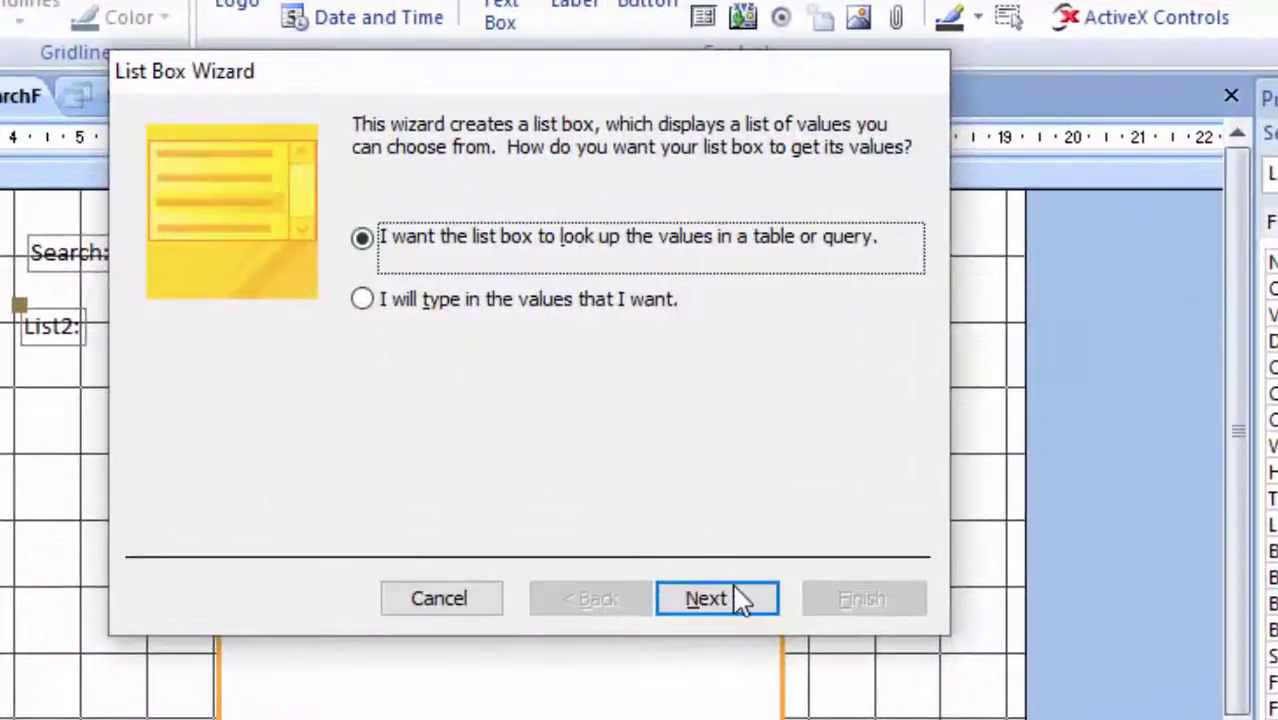
pyautogui.click(740, 598)
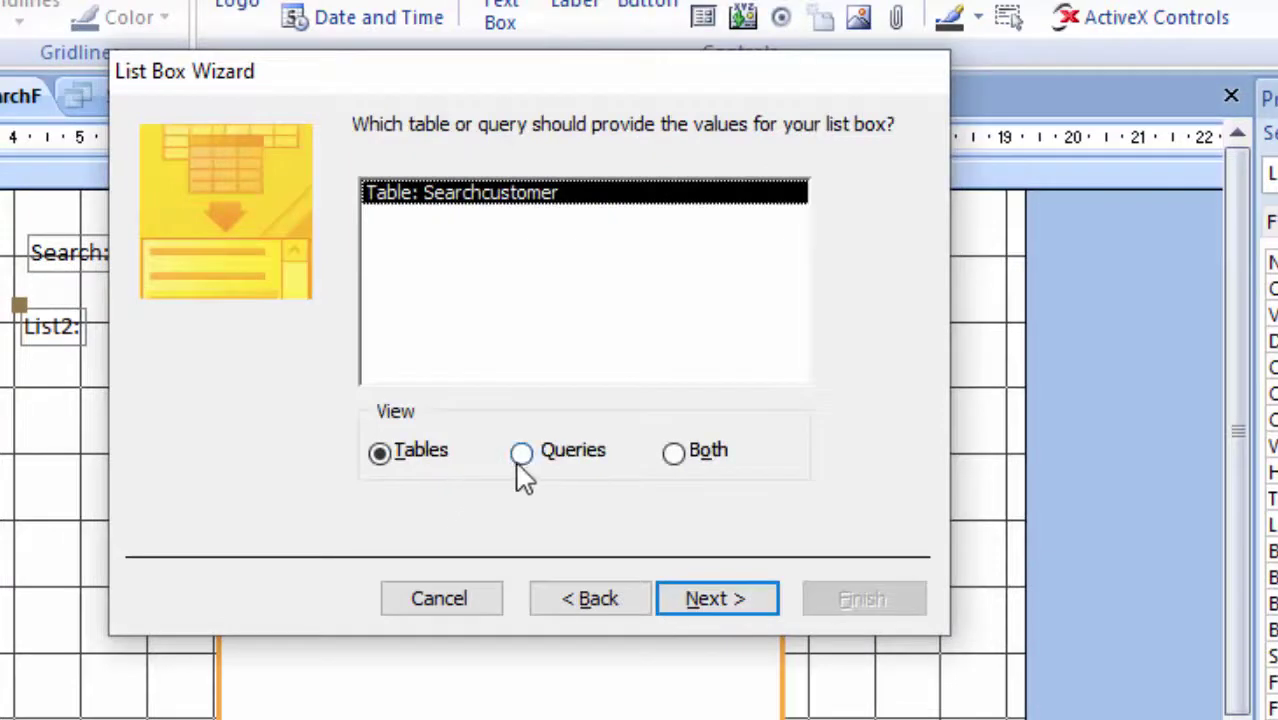
pyautogui.click(523, 453)
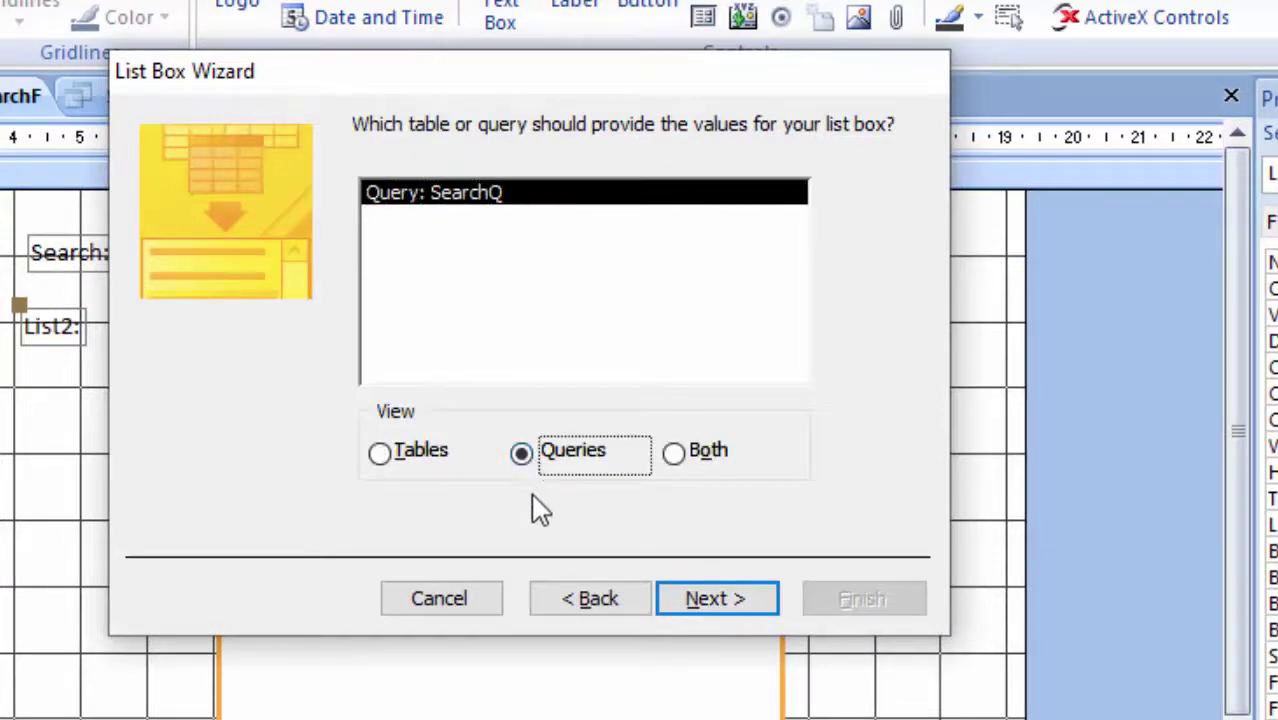
pyautogui.click(716, 600)
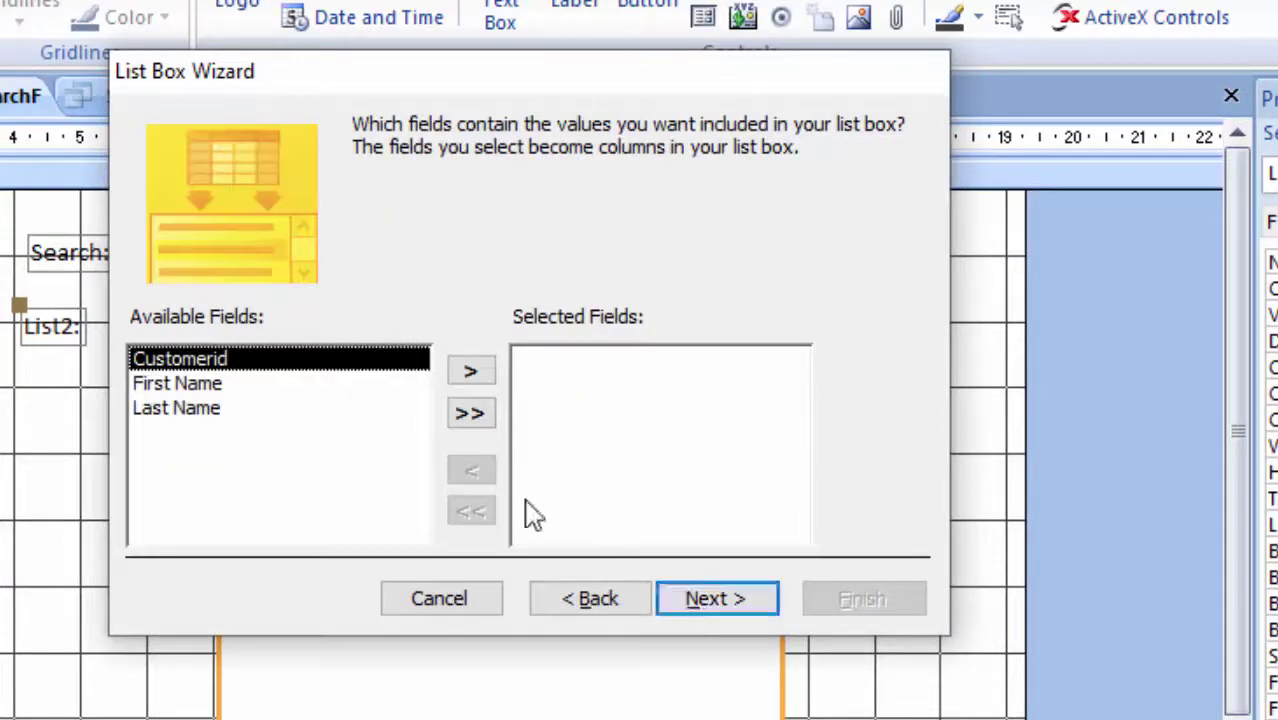
pyautogui.click(470, 413)
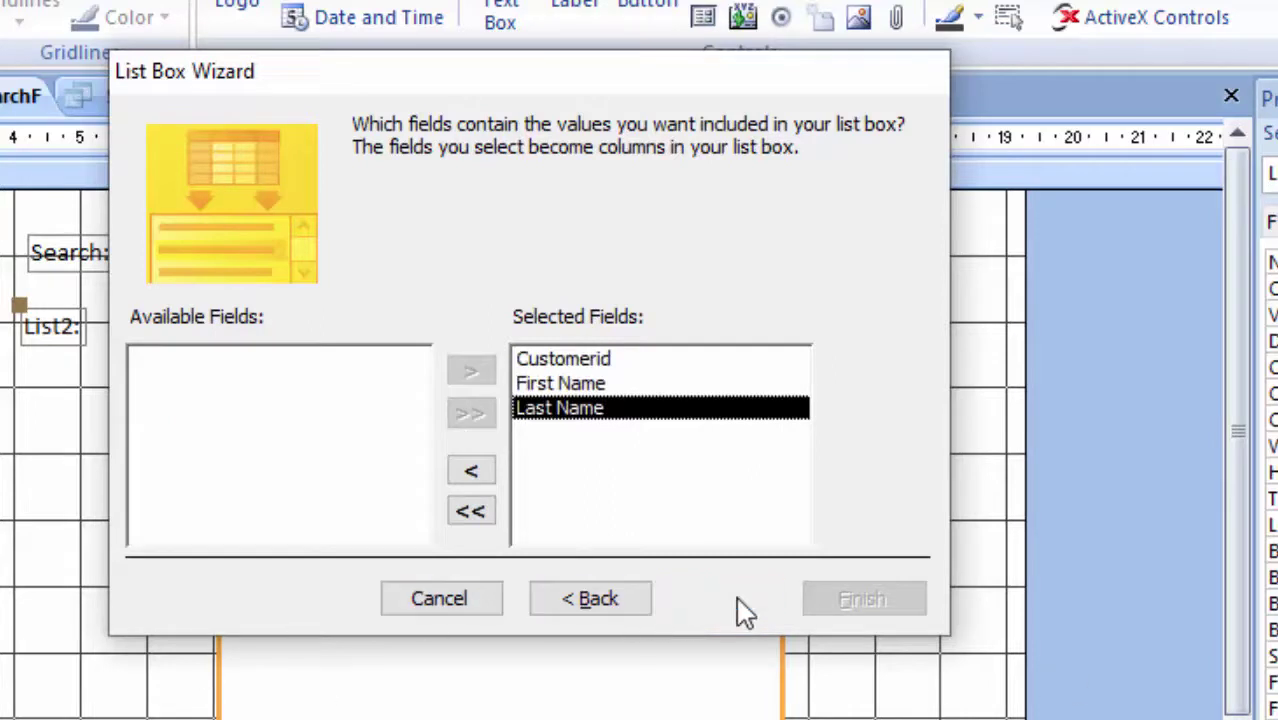
pyautogui.click(742, 606)
# Sort the list box first by Last Name, then by First Name
pyautogui.click(428, 240)
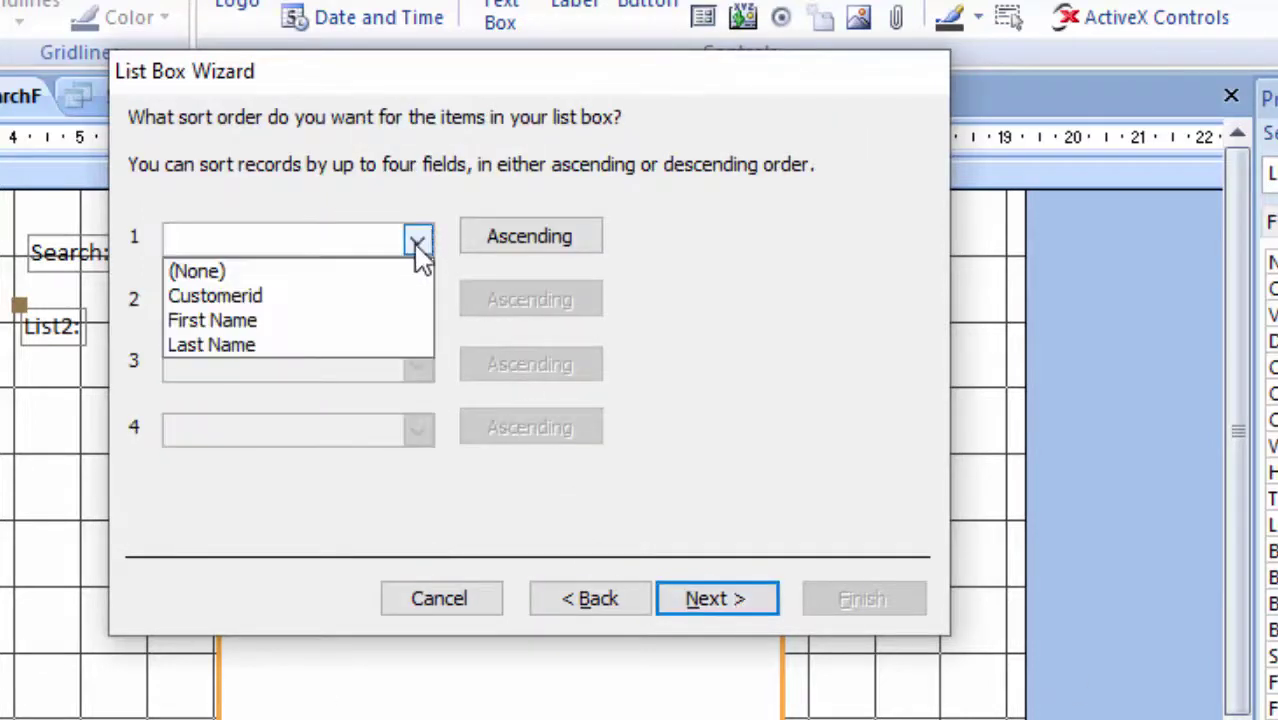
pyautogui.click(345, 346)
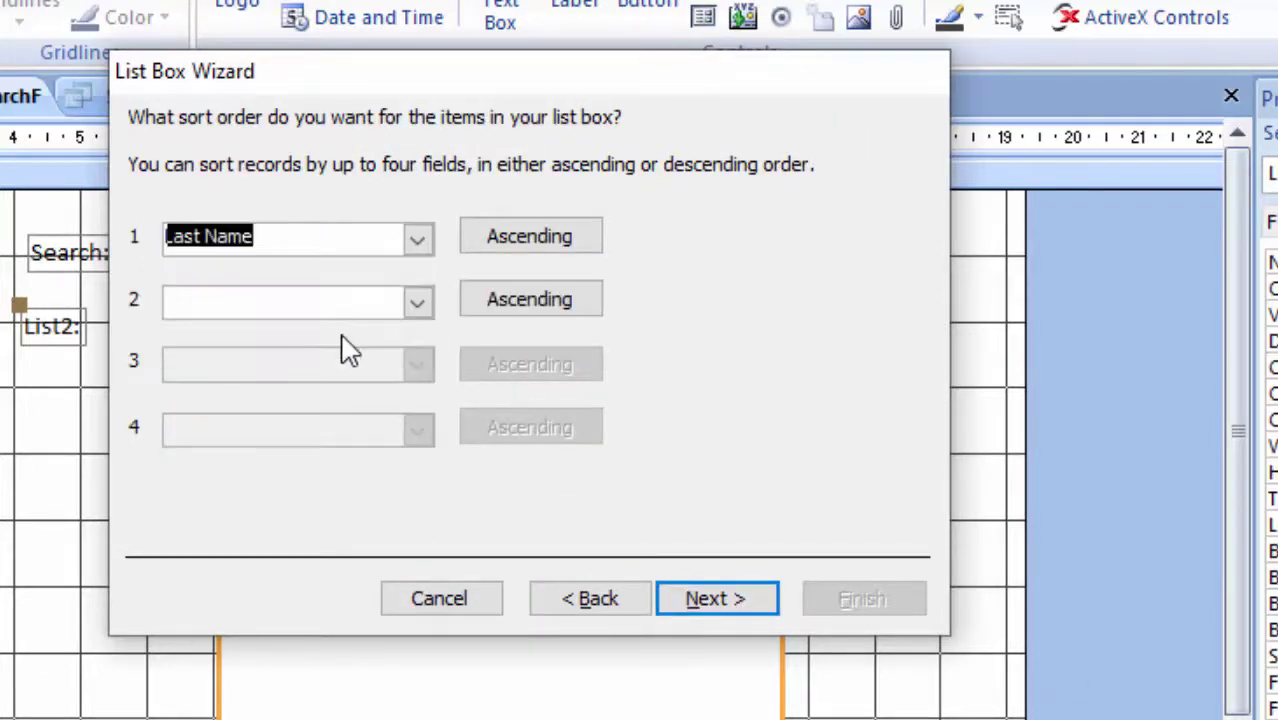
pyautogui.click(416, 303)
pyautogui.click(366, 410)
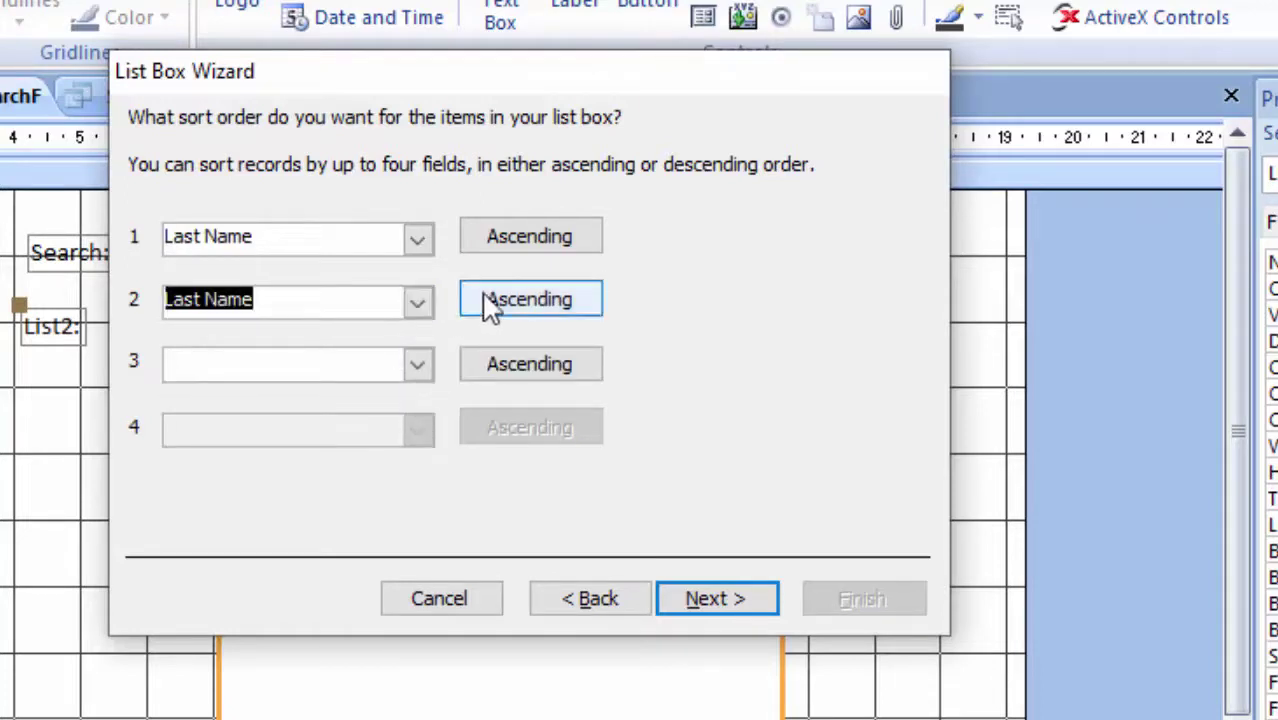
pyautogui.click(418, 303)
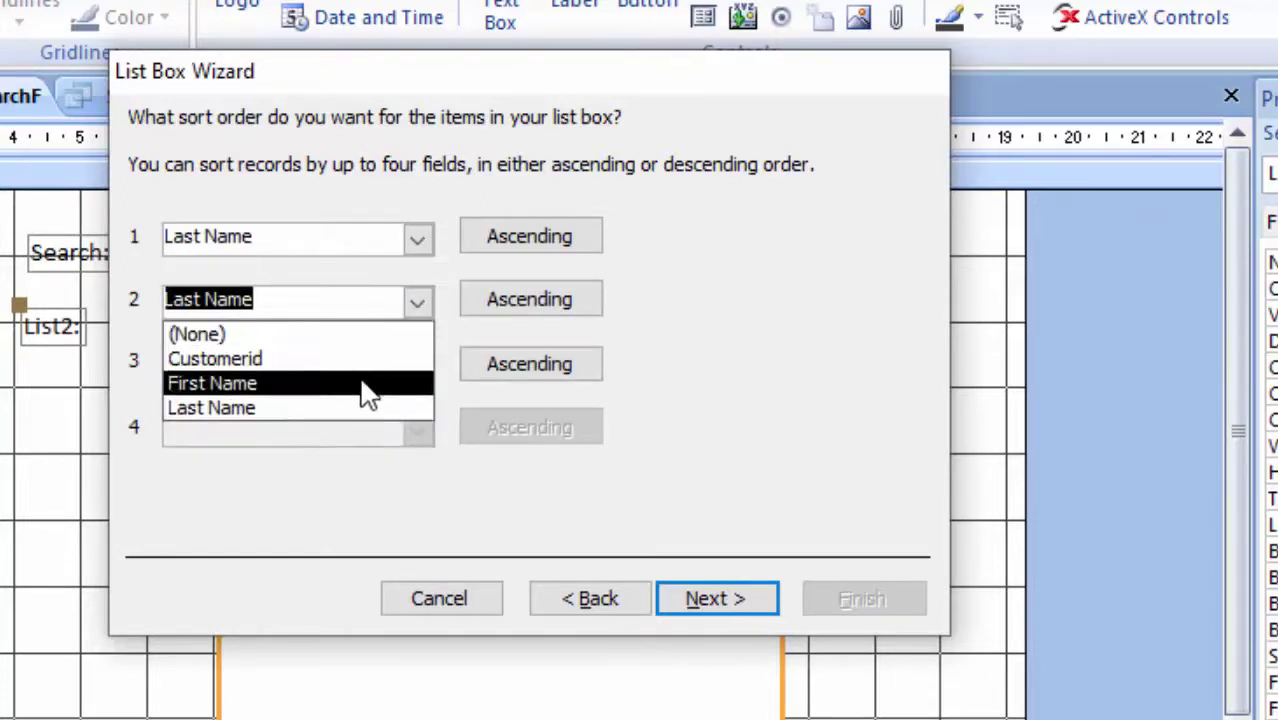
pyautogui.click(365, 385)
# Hide the Customerid column by shrinking it to zero width and finish the wizard
pyautogui.click(763, 627)
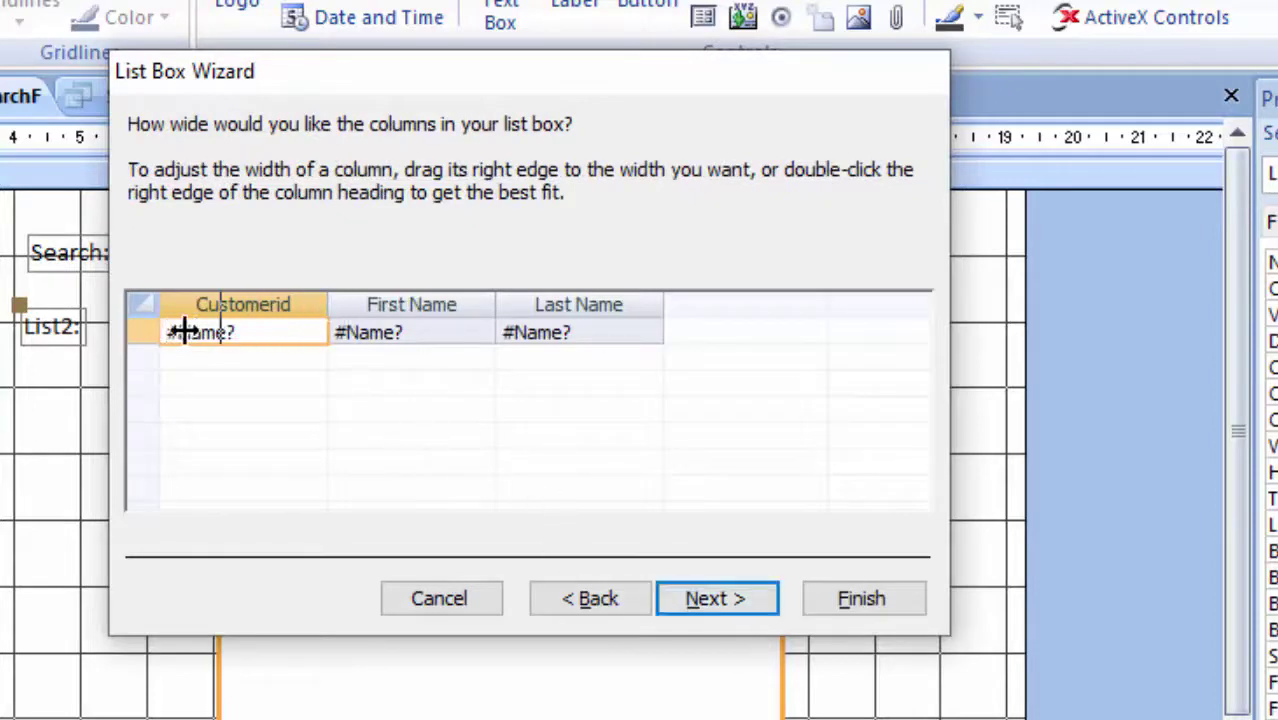
pyautogui.click(148, 332)
pyautogui.moveTo(148, 332); pyautogui.dragTo(146, 332)
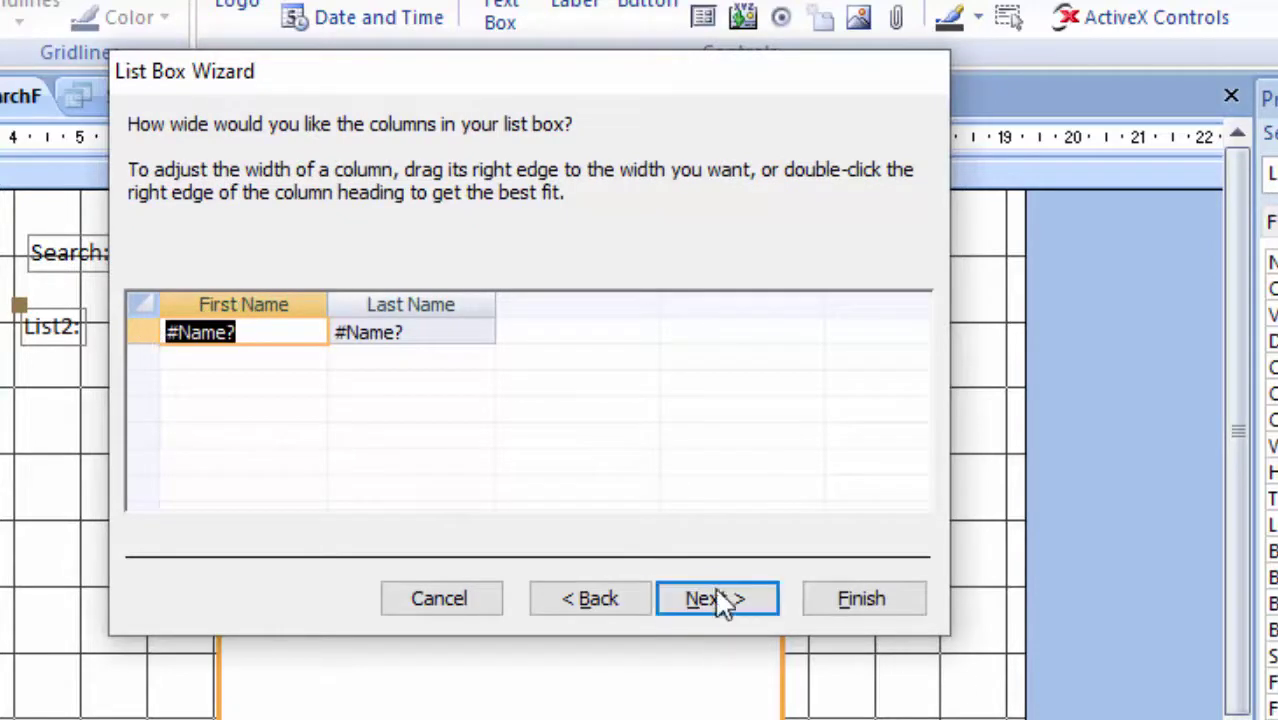
pyautogui.click(708, 604)
pyautogui.click(710, 600)
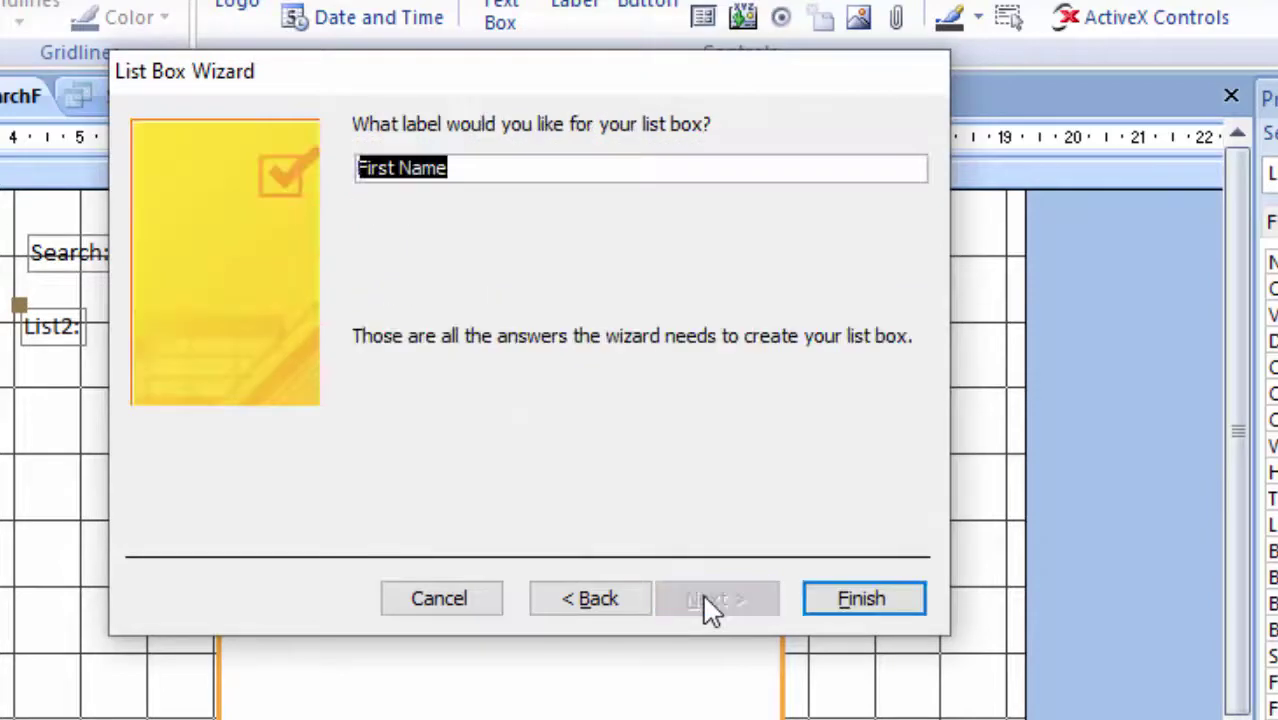
pyautogui.click(870, 606)
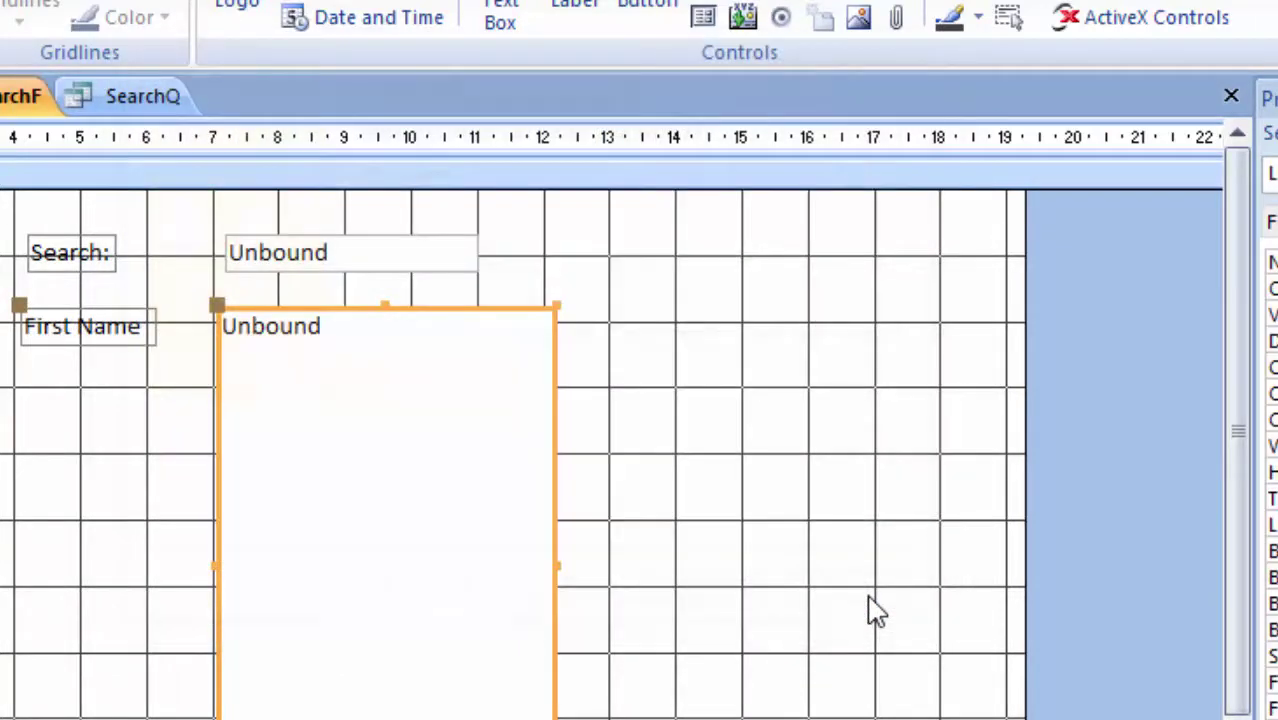
# Delete the list box's First Name label and set the list box's Name to SearchList
pyautogui.click(88, 340)
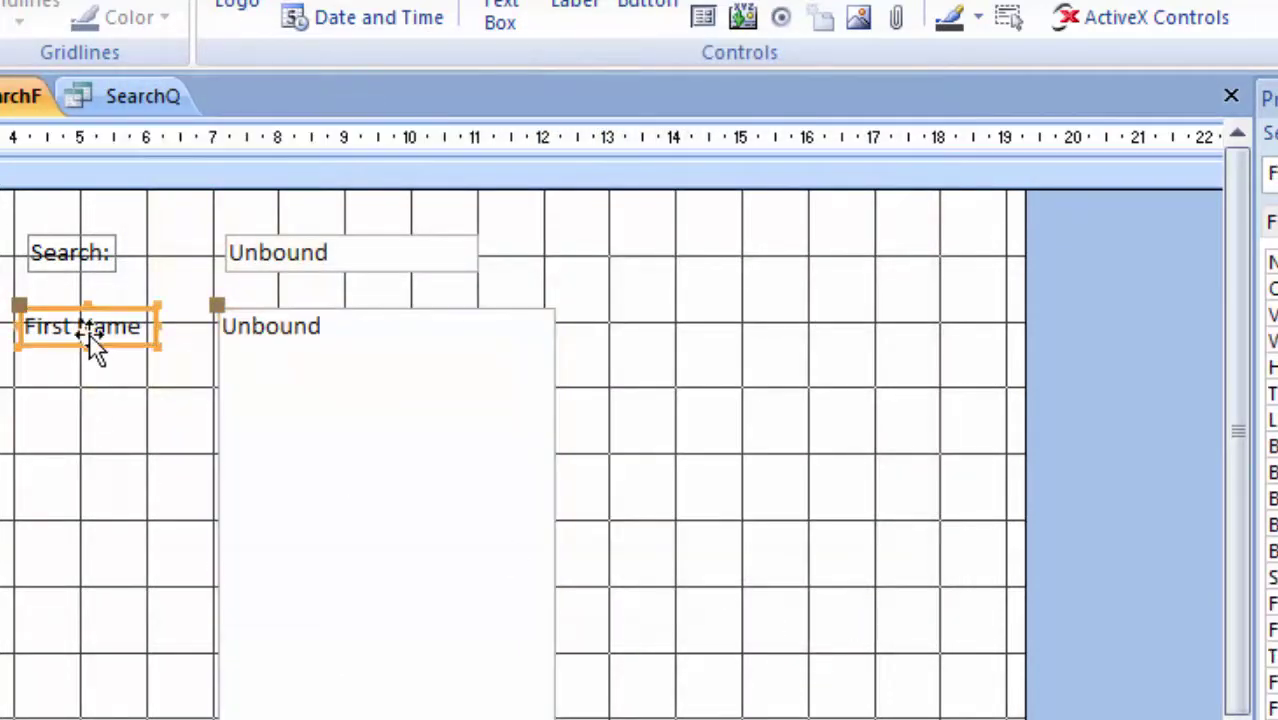
pyautogui.press('Delete')
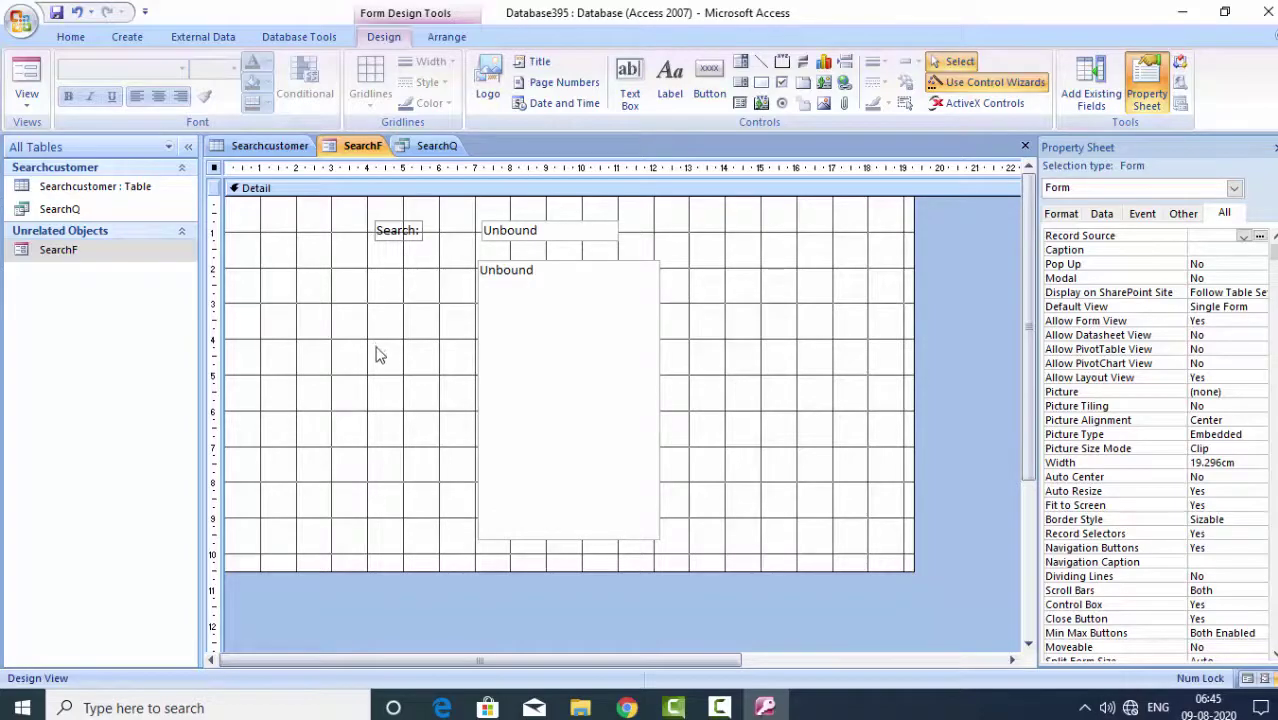
pyautogui.click(490, 354)
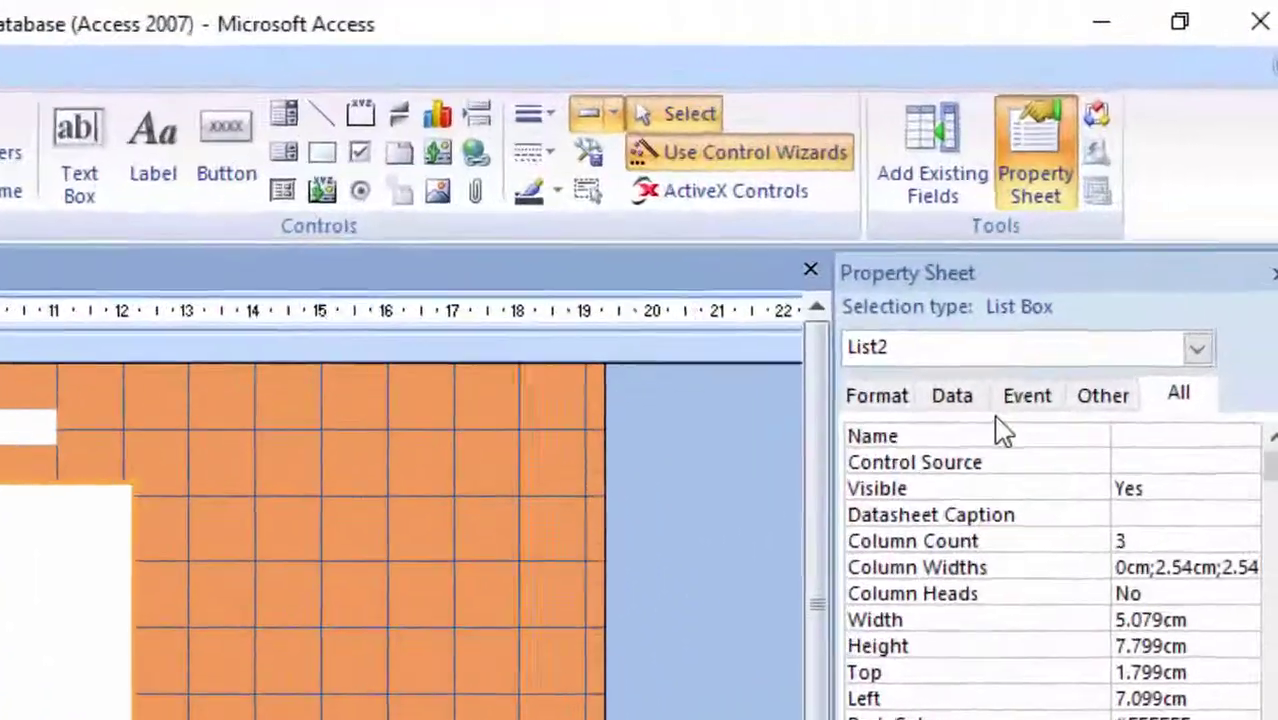
pyautogui.click(1003, 432)
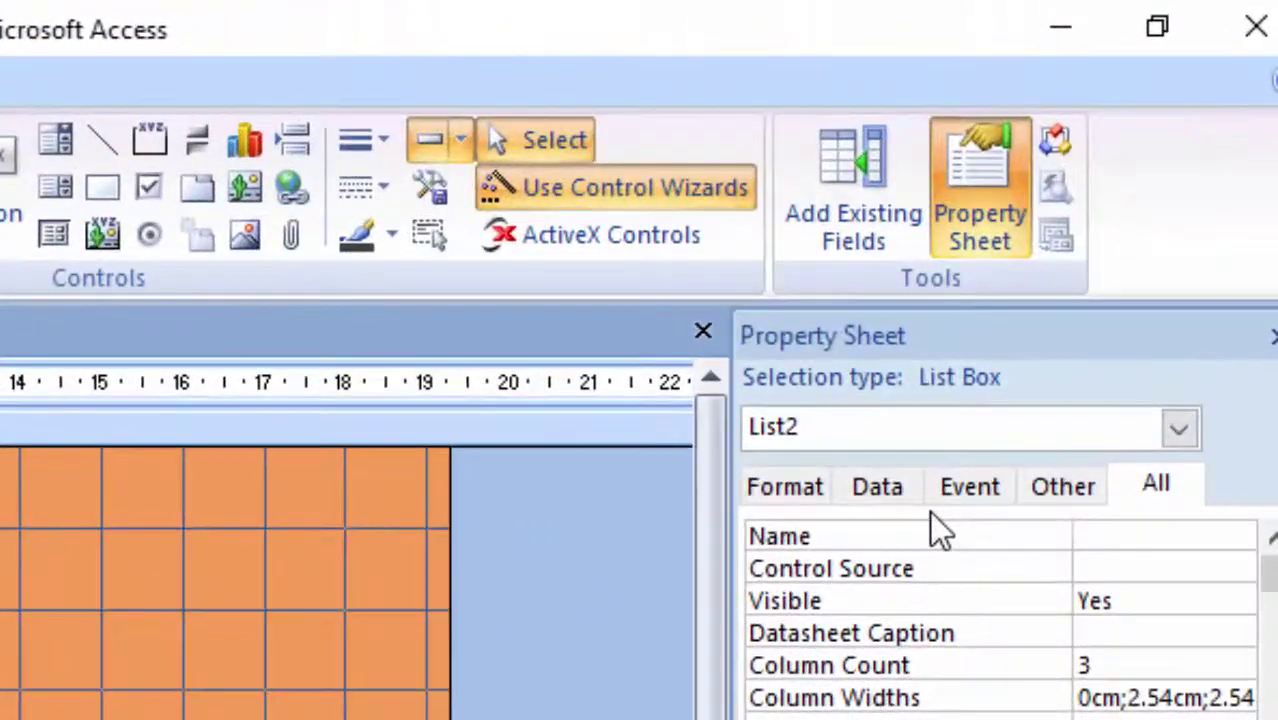
pyautogui.write('Search')
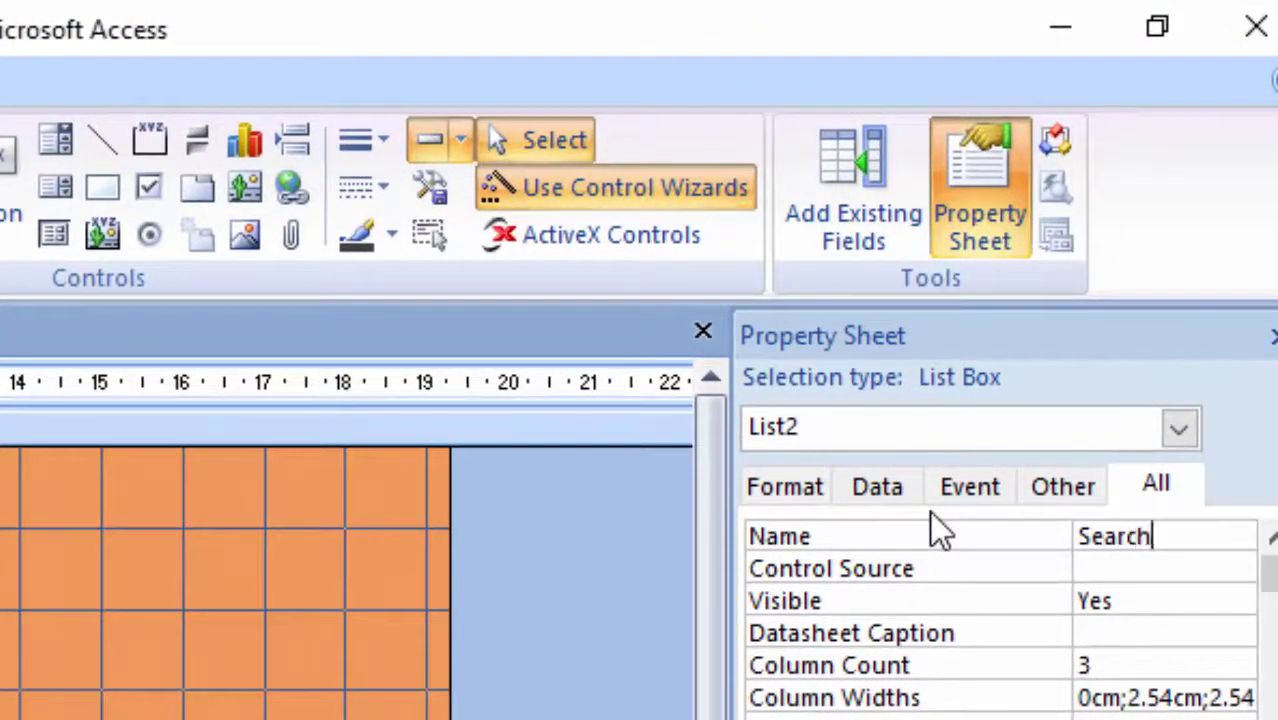
pyautogui.write('List')
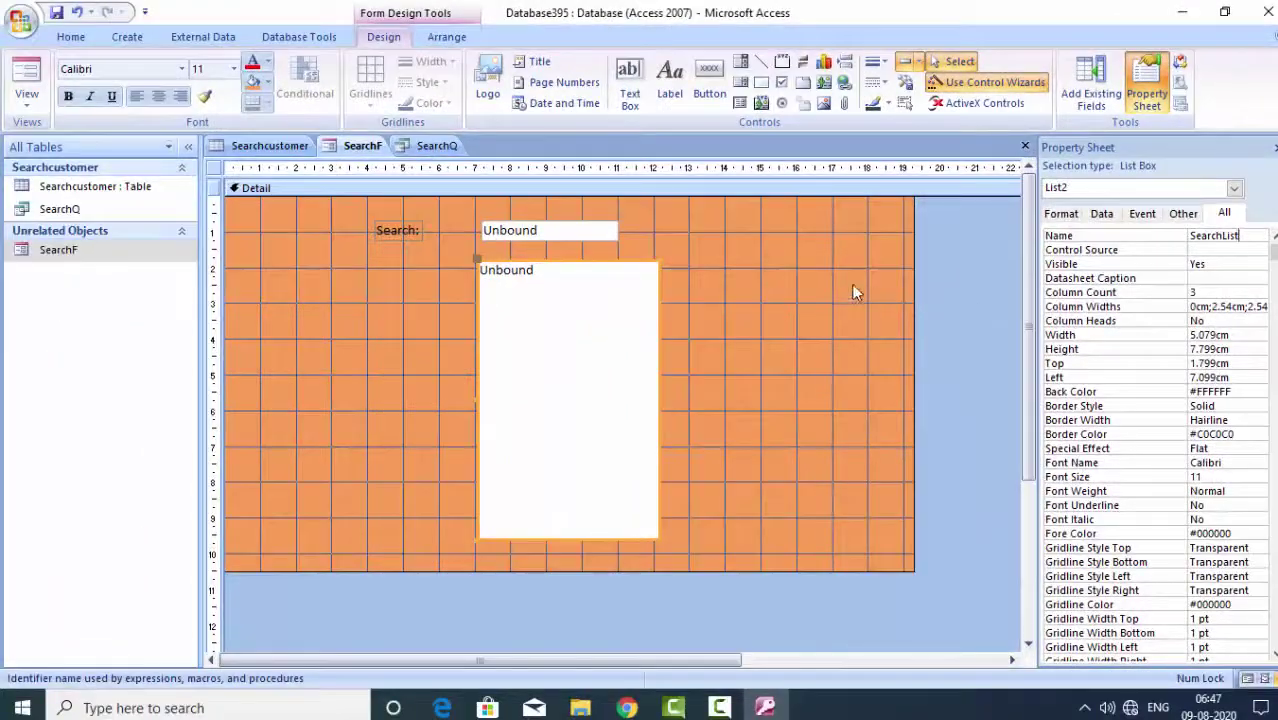
pyautogui.click(279, 332)
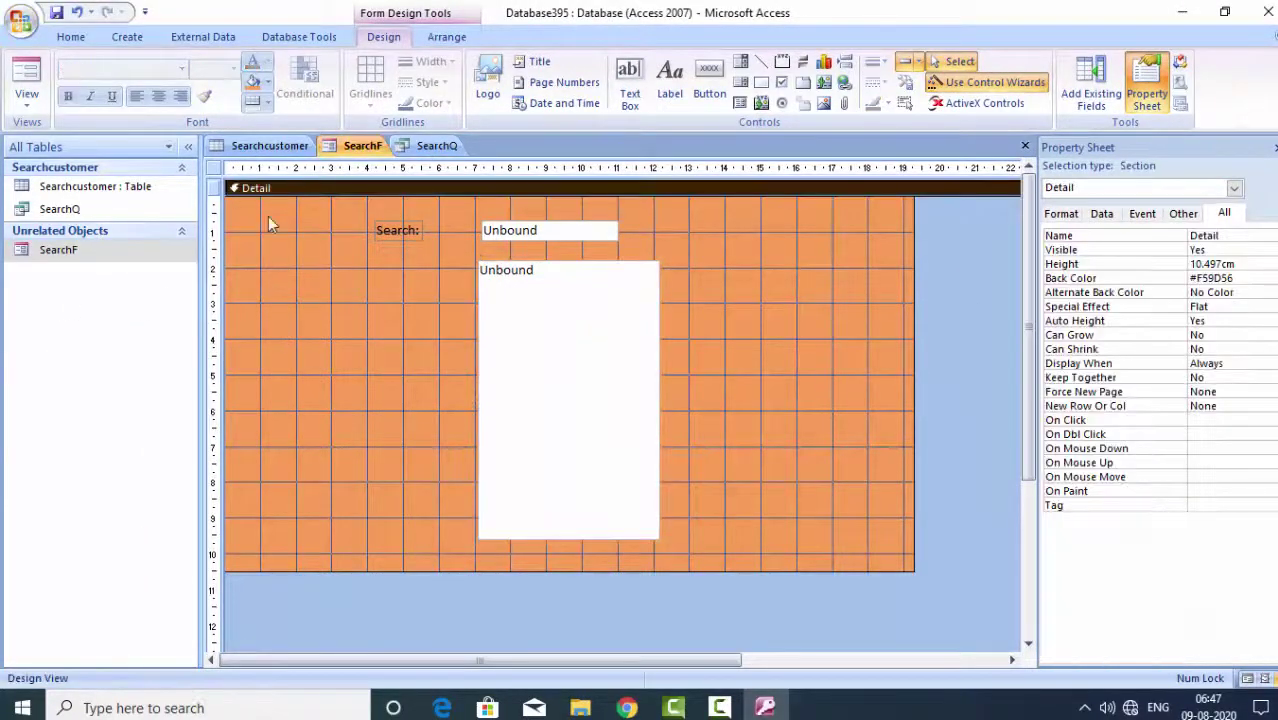
# Switch SearchF to Form View and enter a customer surname in the Search box
pyautogui.click(24, 74)
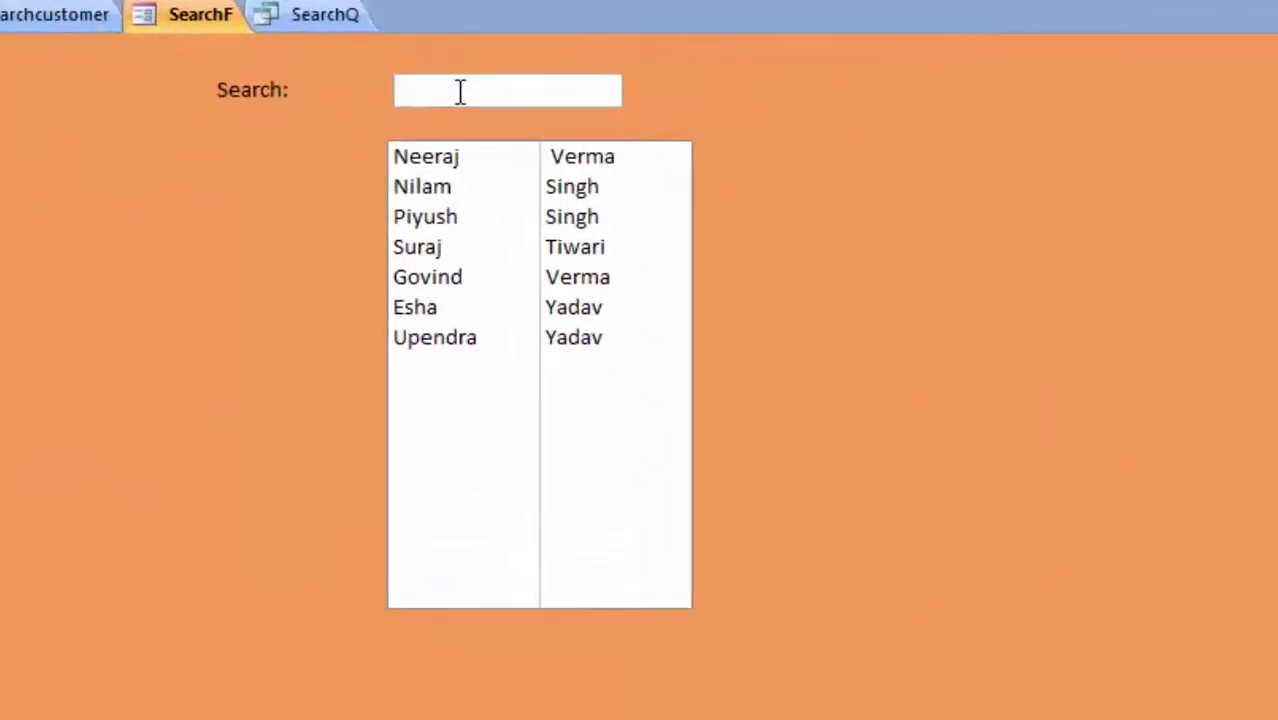
pyautogui.click(460, 92)
pyautogui.write('Nee')
pyautogui.press('BackSpace')
pyautogui.press('BackSpace')
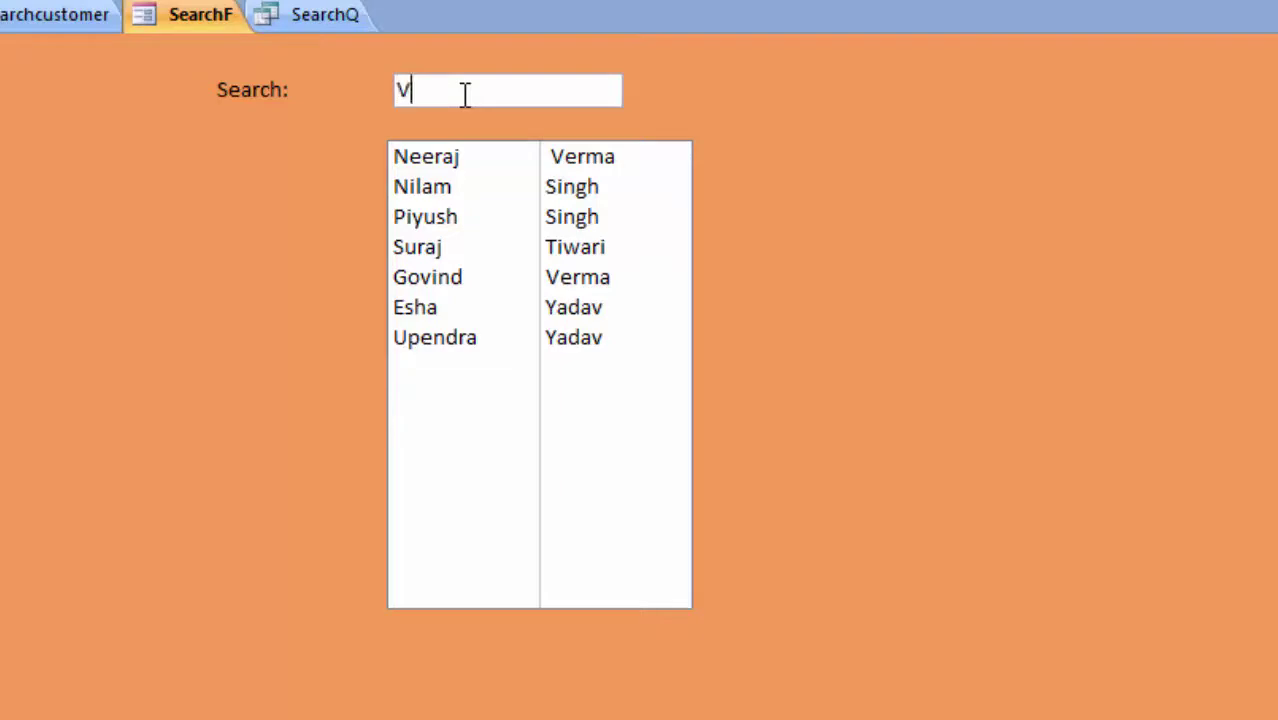
pyautogui.write('e')
pyautogui.press('Tab')
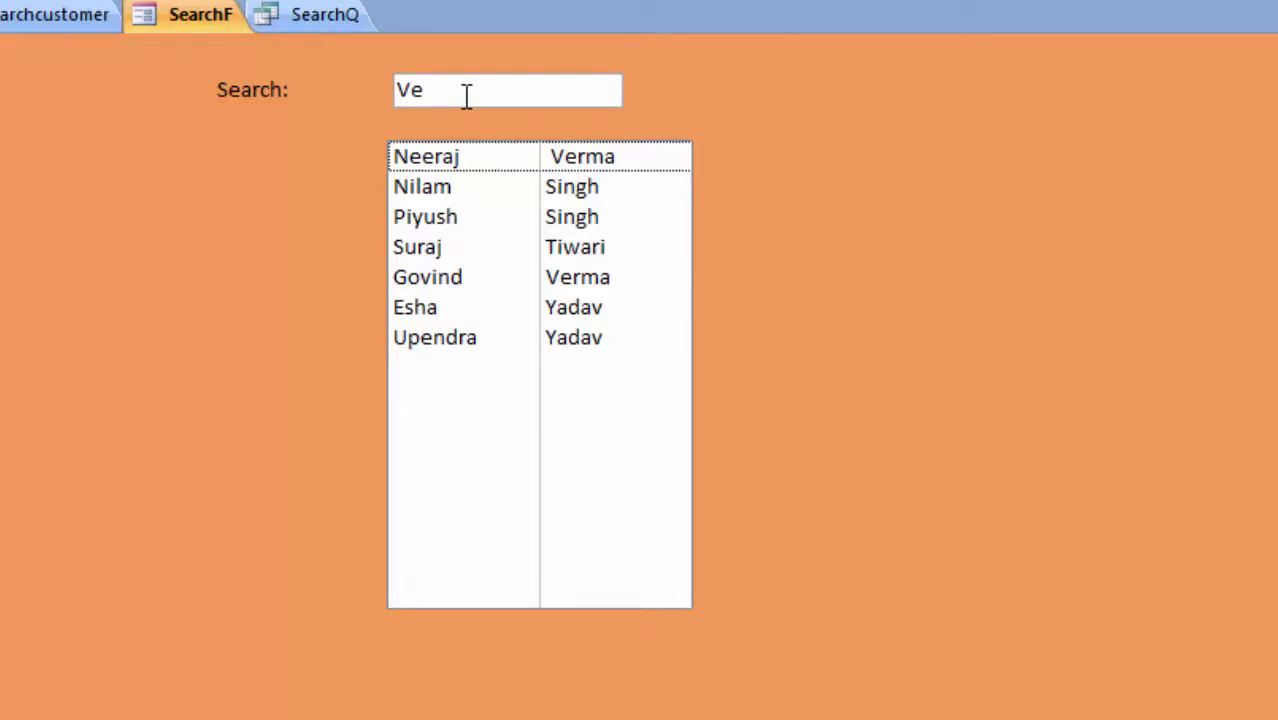
pyautogui.press('Tab')
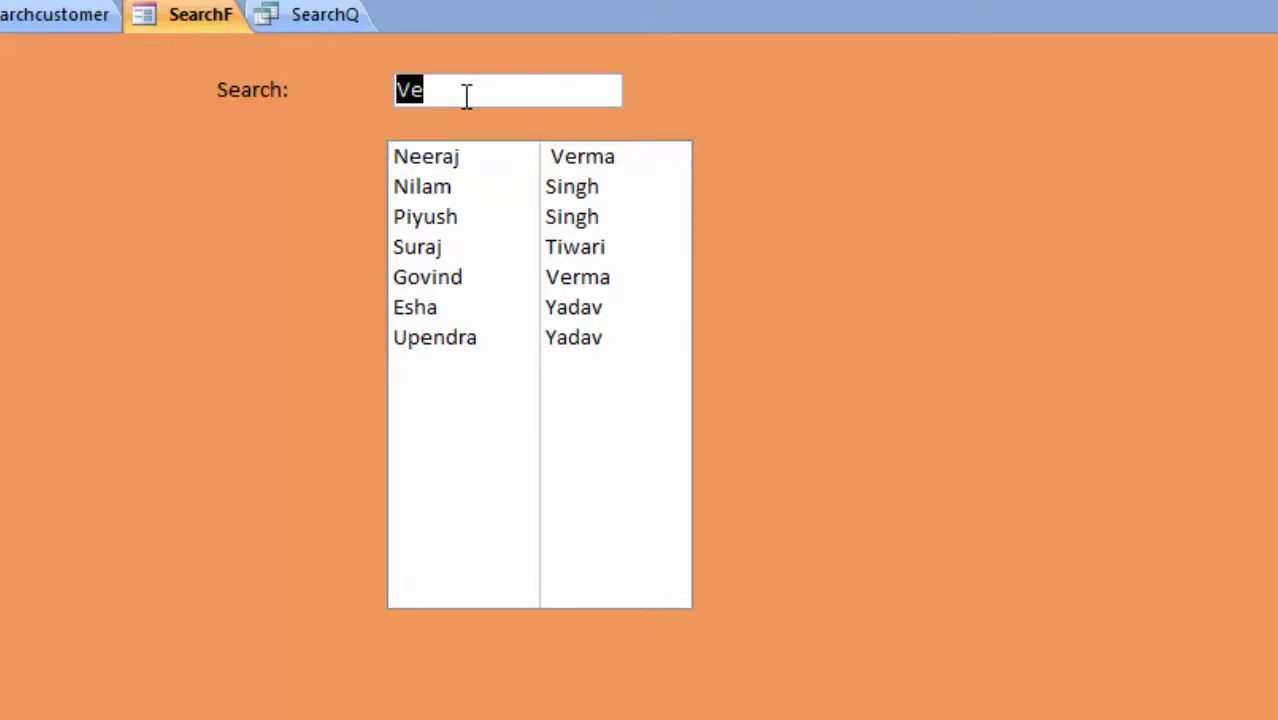
pyautogui.click(468, 94)
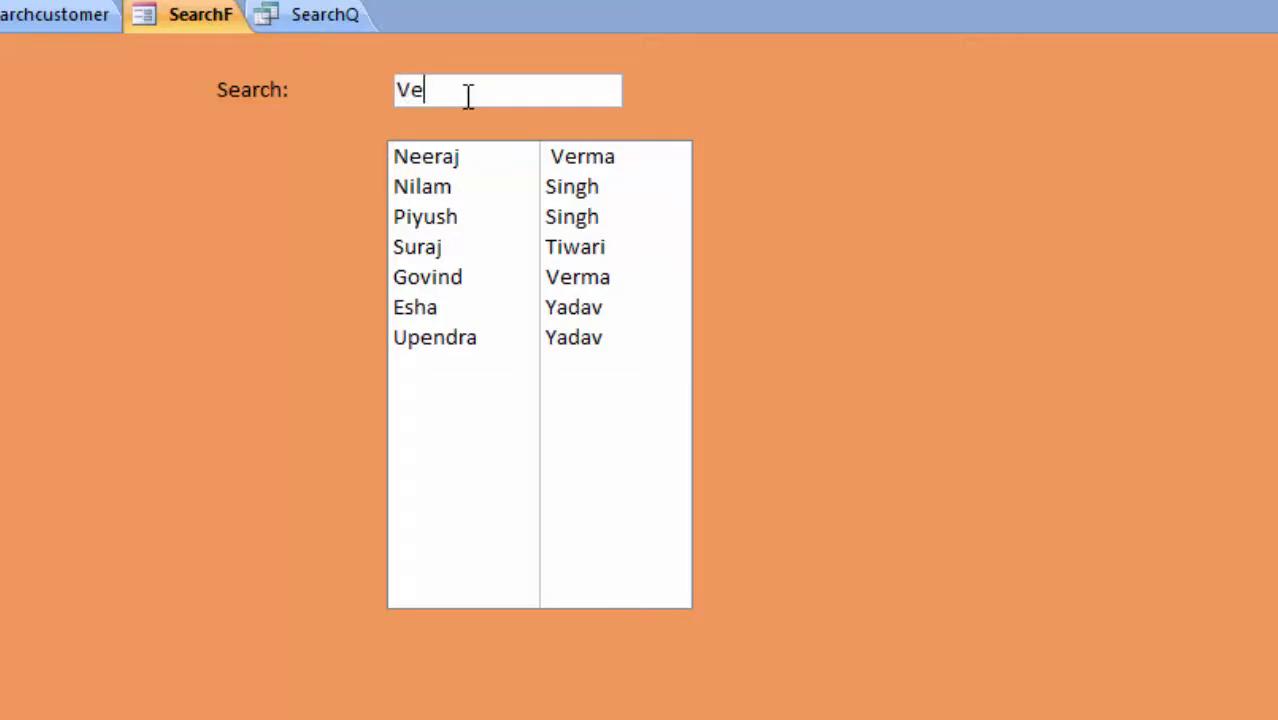
pyautogui.write('rma')
pyautogui.press('Tab')
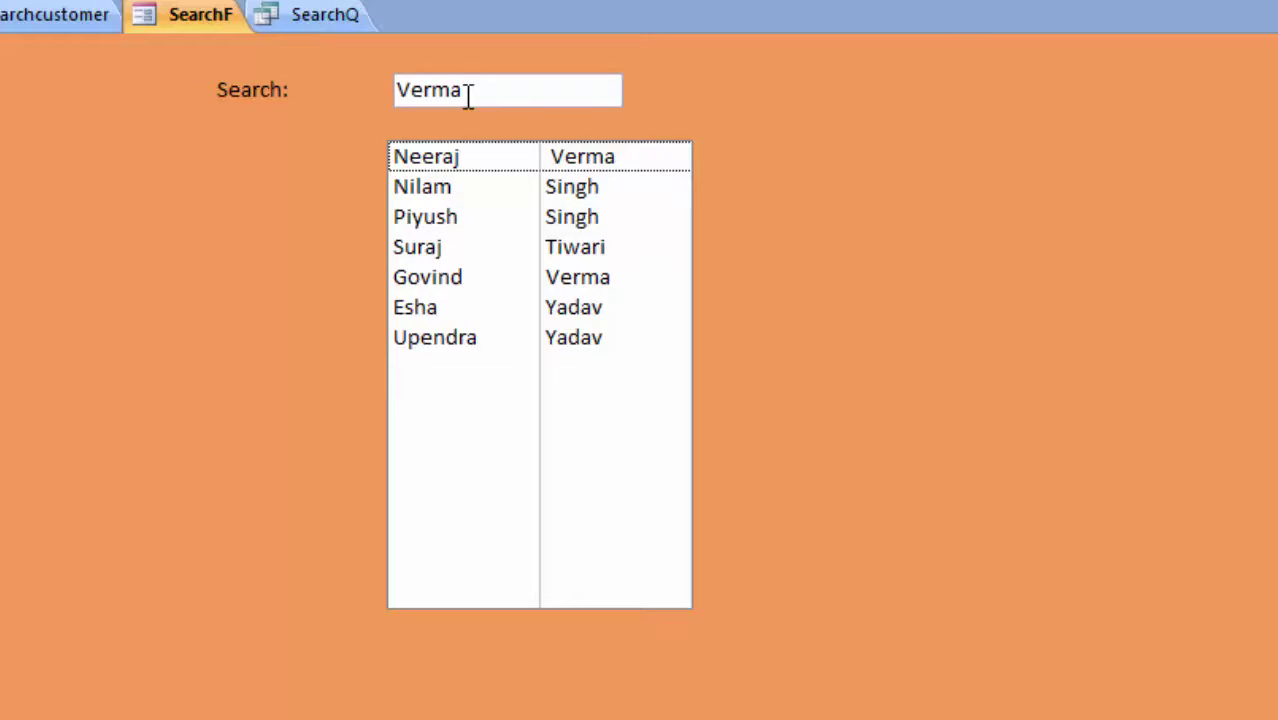
# Replace the search text with a second customer surname and apply it
pyautogui.click(468, 94)
pyautogui.press('BackSpace')
pyautogui.press('BackSpace')
pyautogui.press('BackSpace')
pyautogui.write('Yaf')
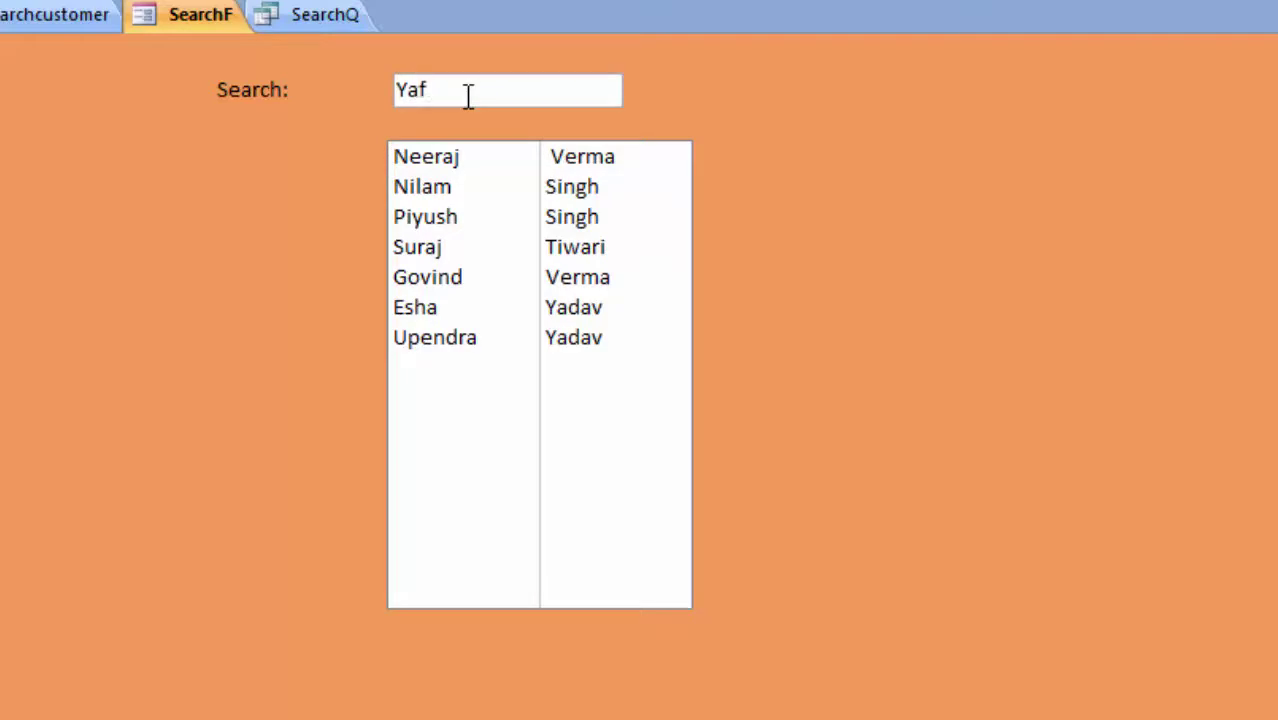
pyautogui.press('BackSpace')
pyautogui.write('da')
pyautogui.write('v')
pyautogui.press('Return')
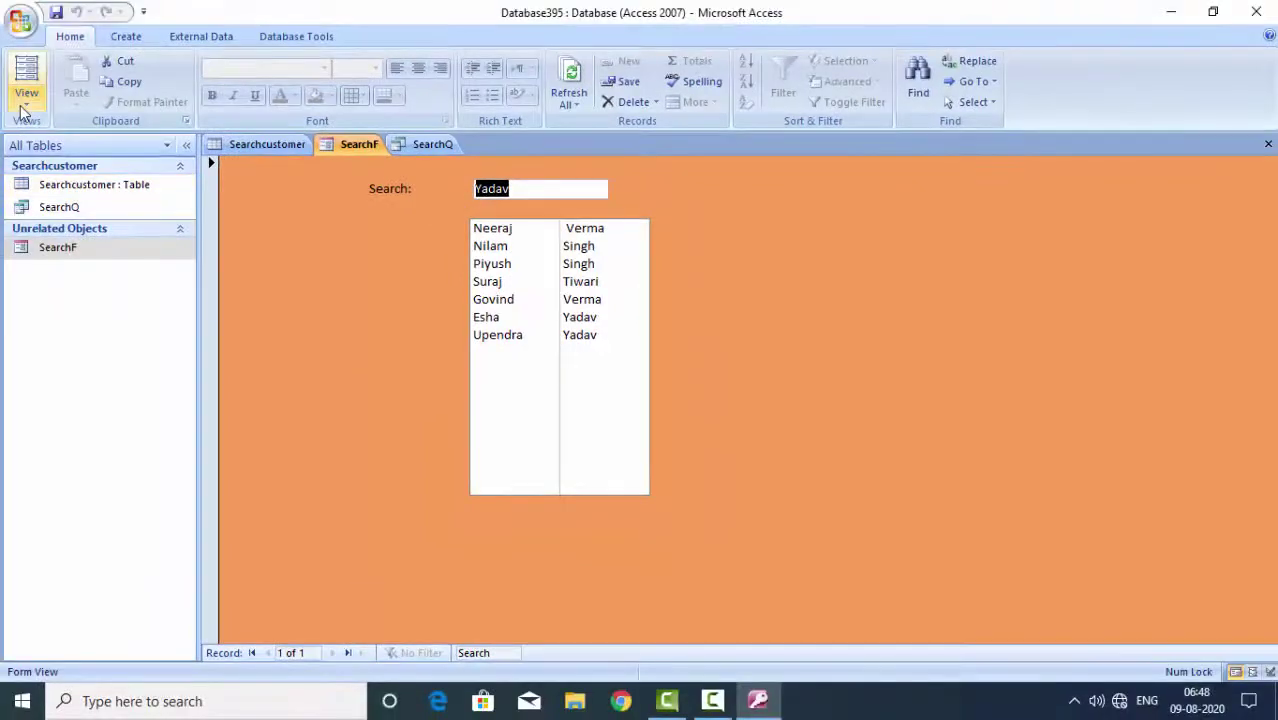
# Put SearchF back in Design View and start a builder for the search box's After Update event
pyautogui.click(26, 108)
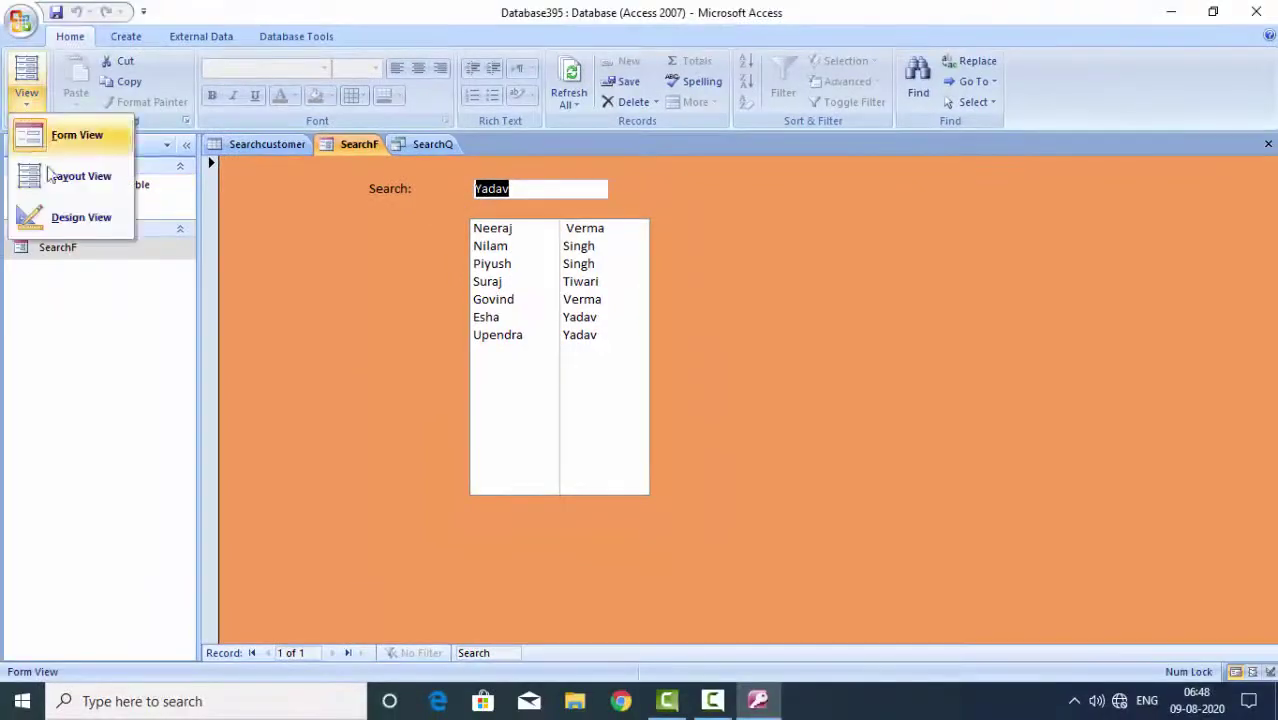
pyautogui.click(31, 218)
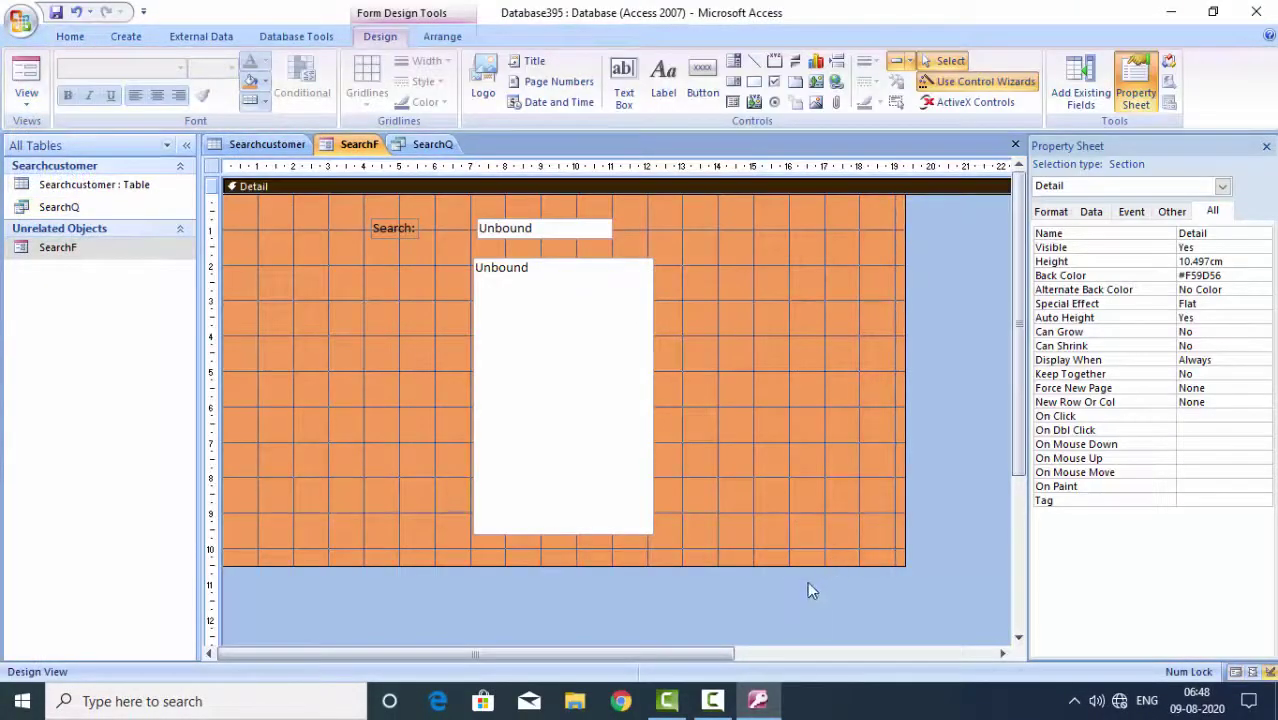
pyautogui.click(584, 277)
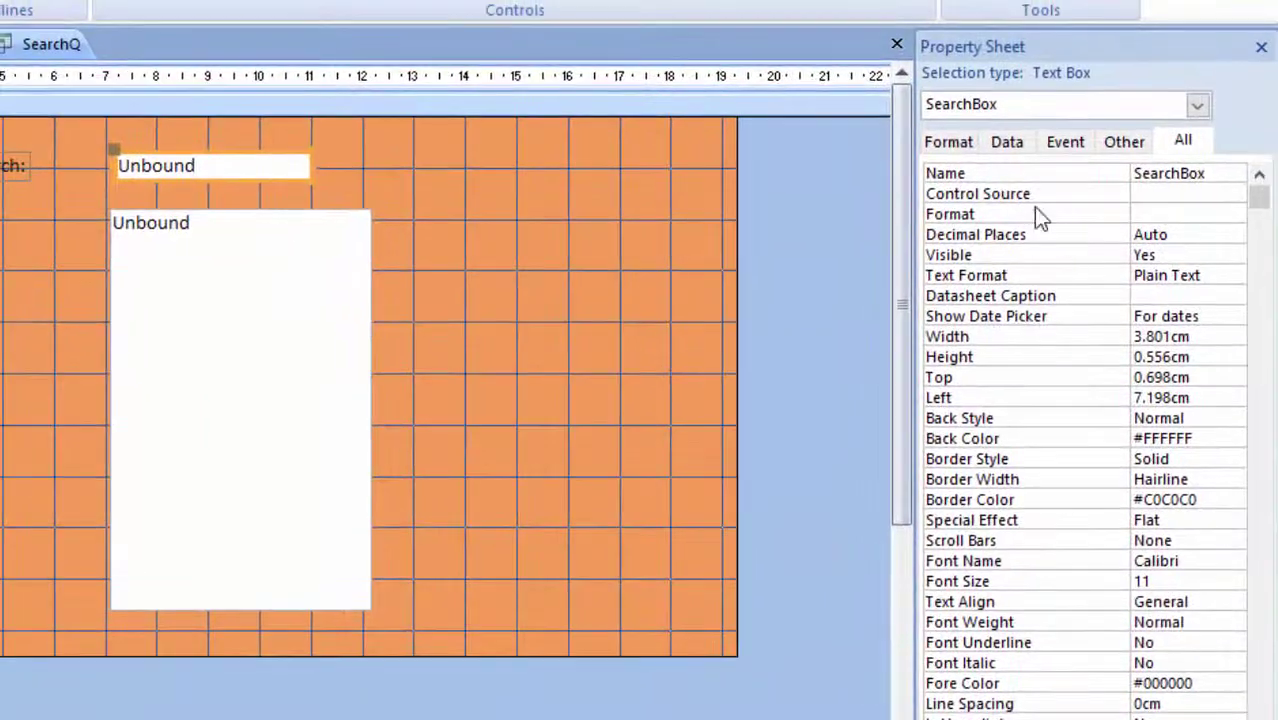
pyautogui.click(1062, 143)
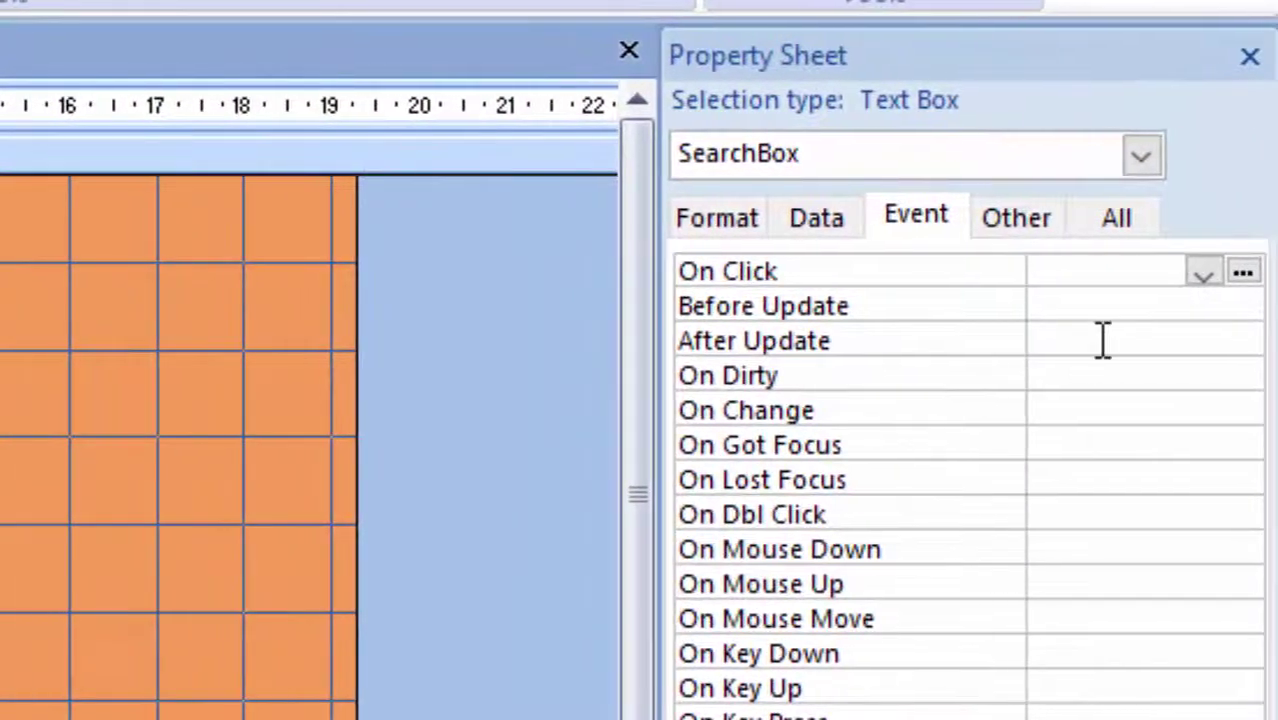
pyautogui.click(1030, 341)
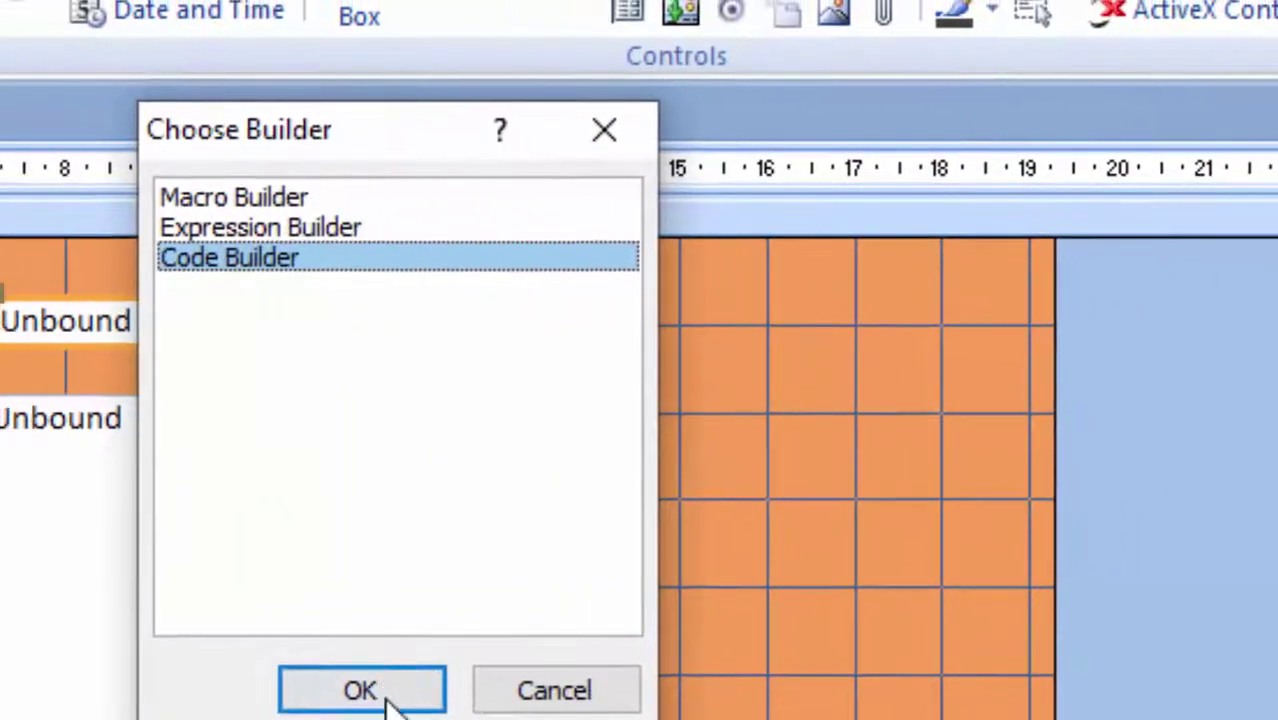
# Use Code Builder to add SearchList.Requery to the After Update procedure, then save
pyautogui.click(572, 642)
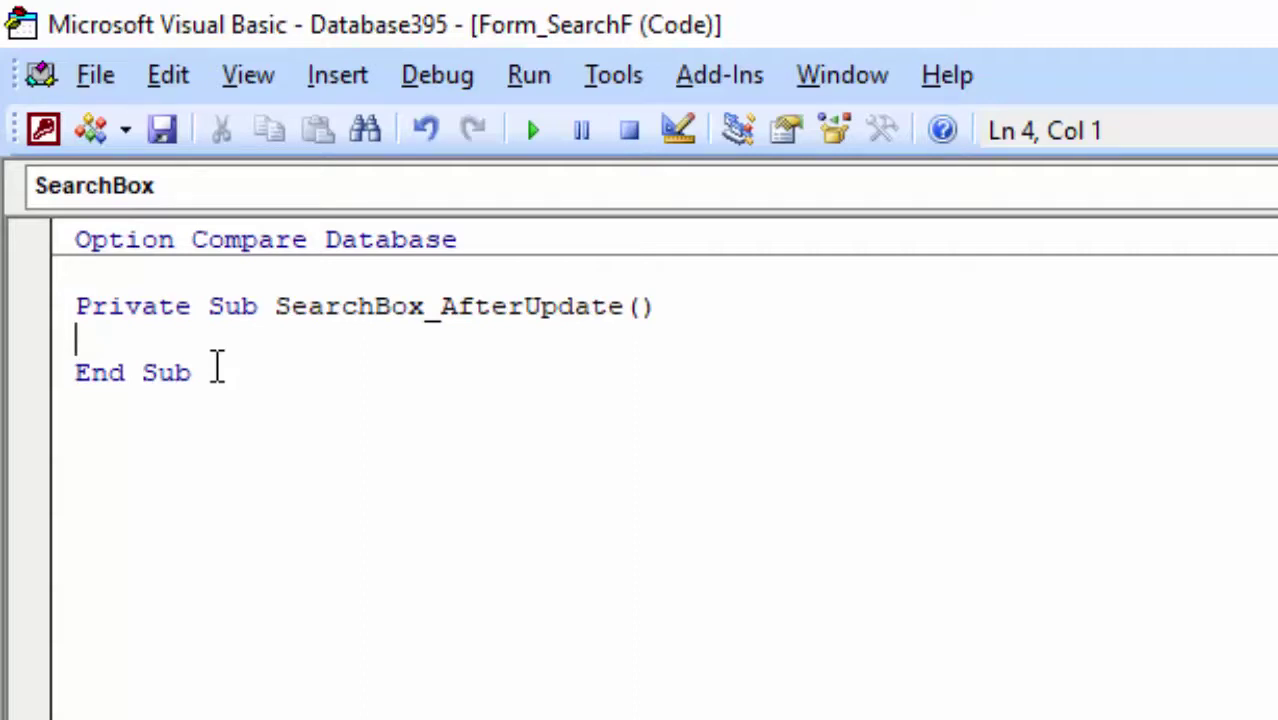
pyautogui.write('SearchList')
pyautogui.press('BackSpace')
pyautogui.press('BackSpace')
pyautogui.press('BackSpace')
pyautogui.press('BackSpace')
pyautogui.press('BackSpace')
pyautogui.press('Return')
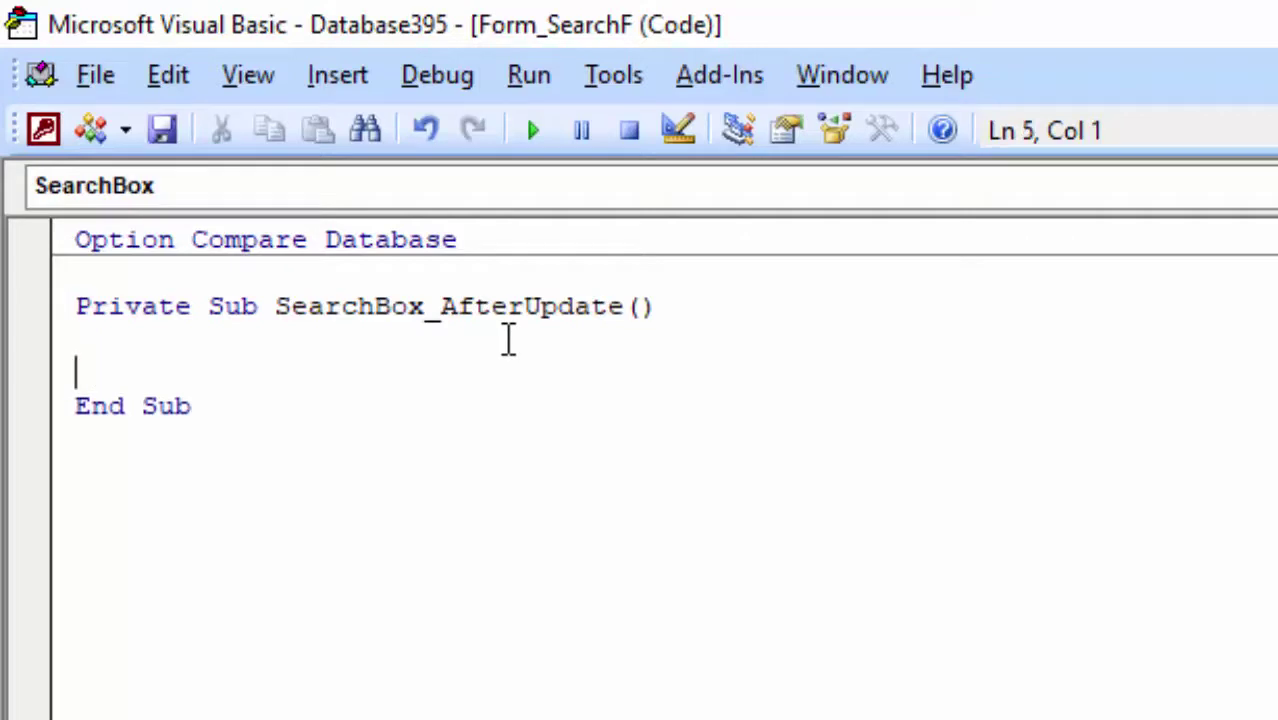
pyautogui.click(508, 340)
pyautogui.write('S')
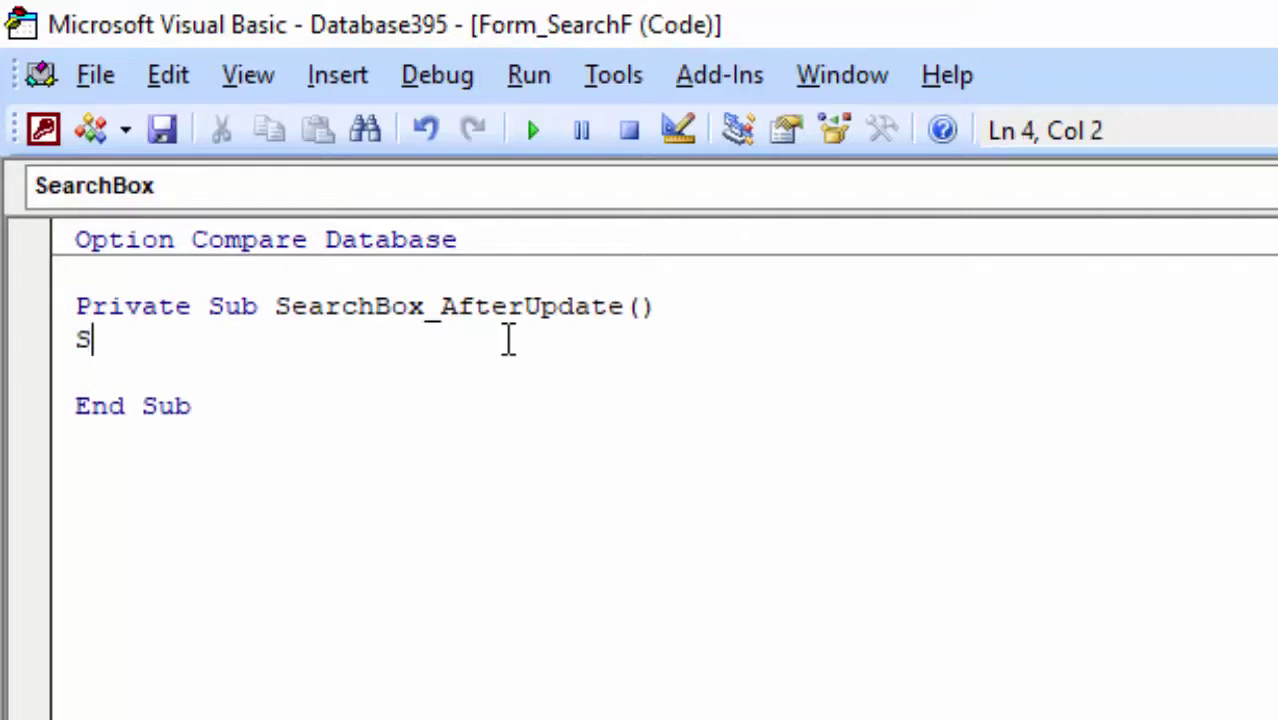
pyautogui.write('earch')
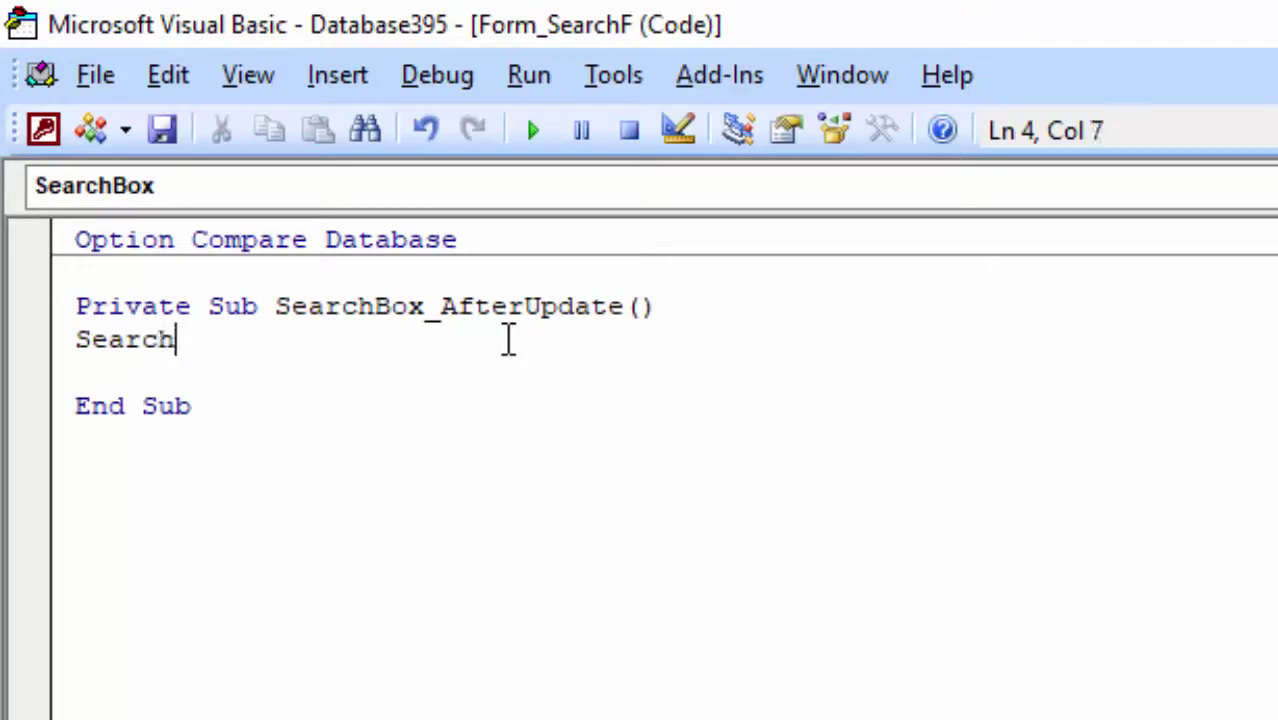
pyautogui.write('List.')
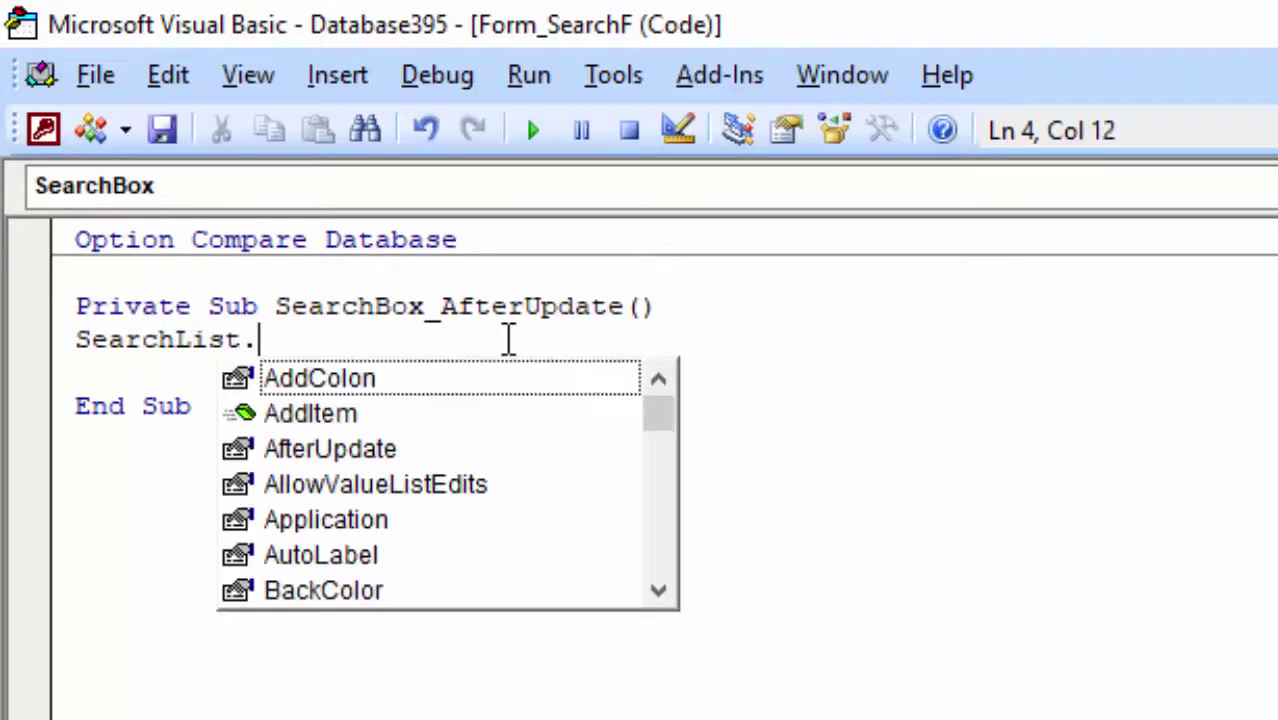
pyautogui.write('r')
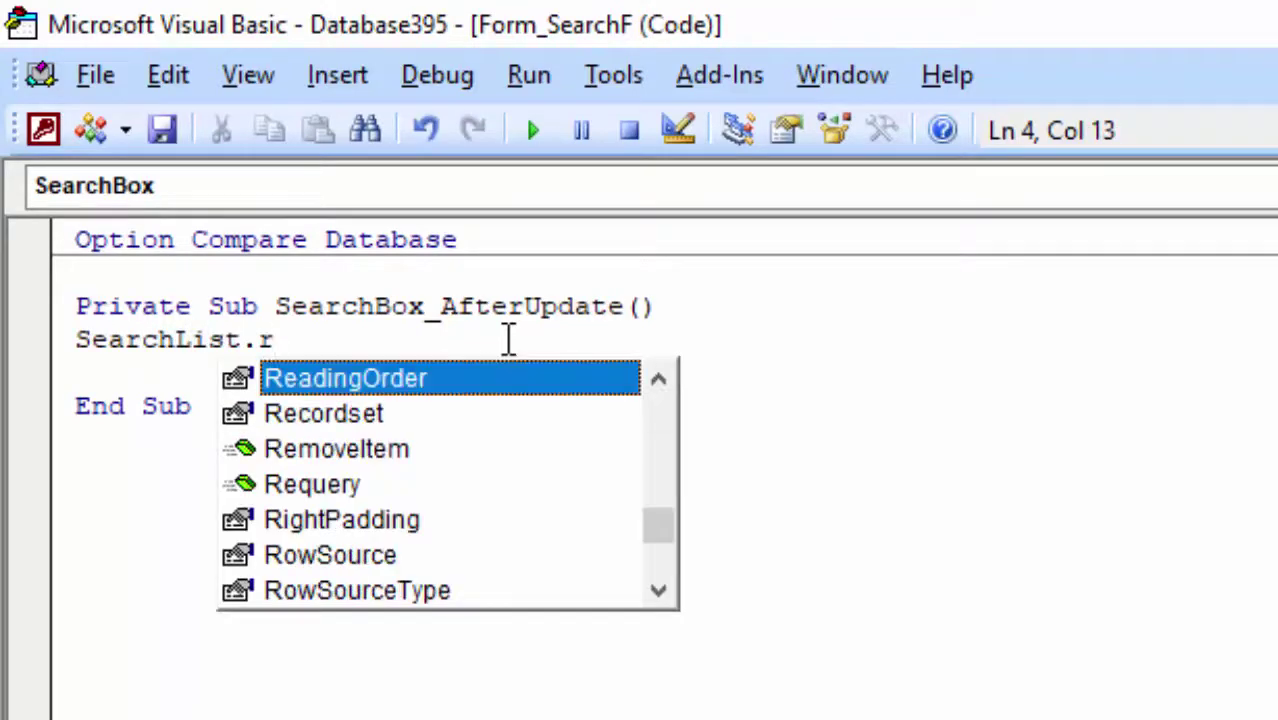
pyautogui.press('Down')
pyautogui.press('Down')
pyautogui.press('Down')
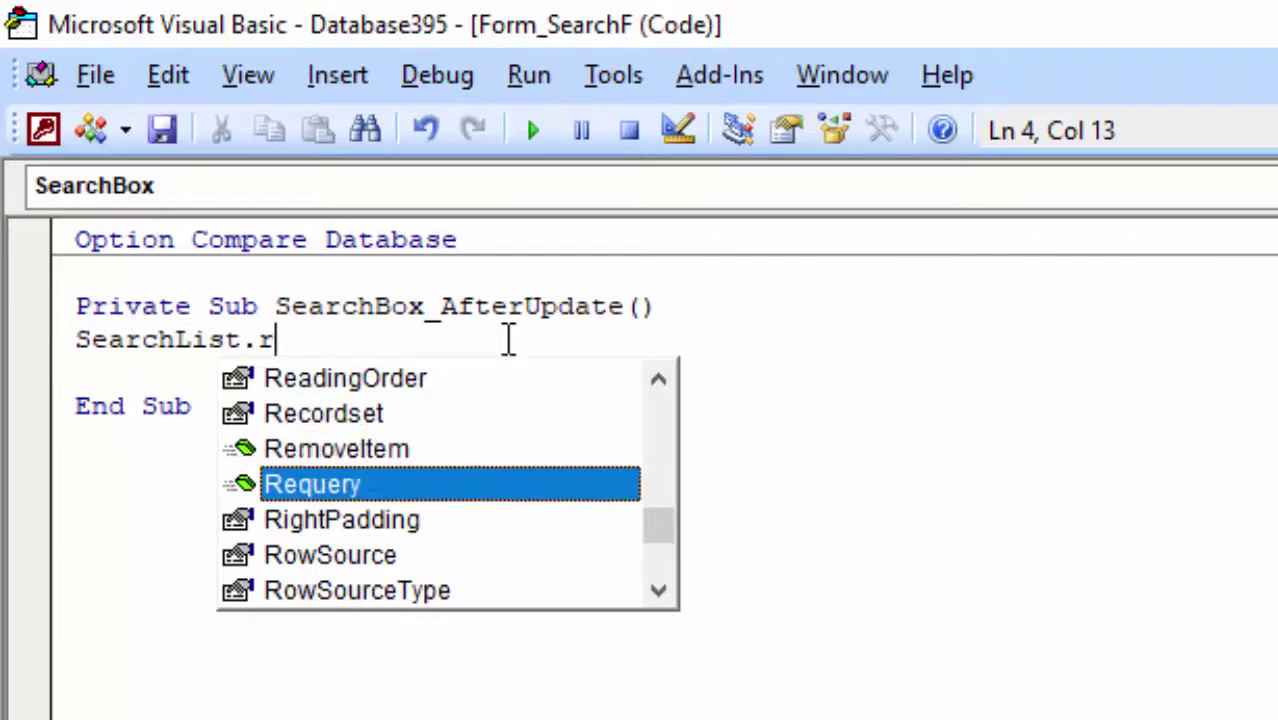
pyautogui.press('Tab')
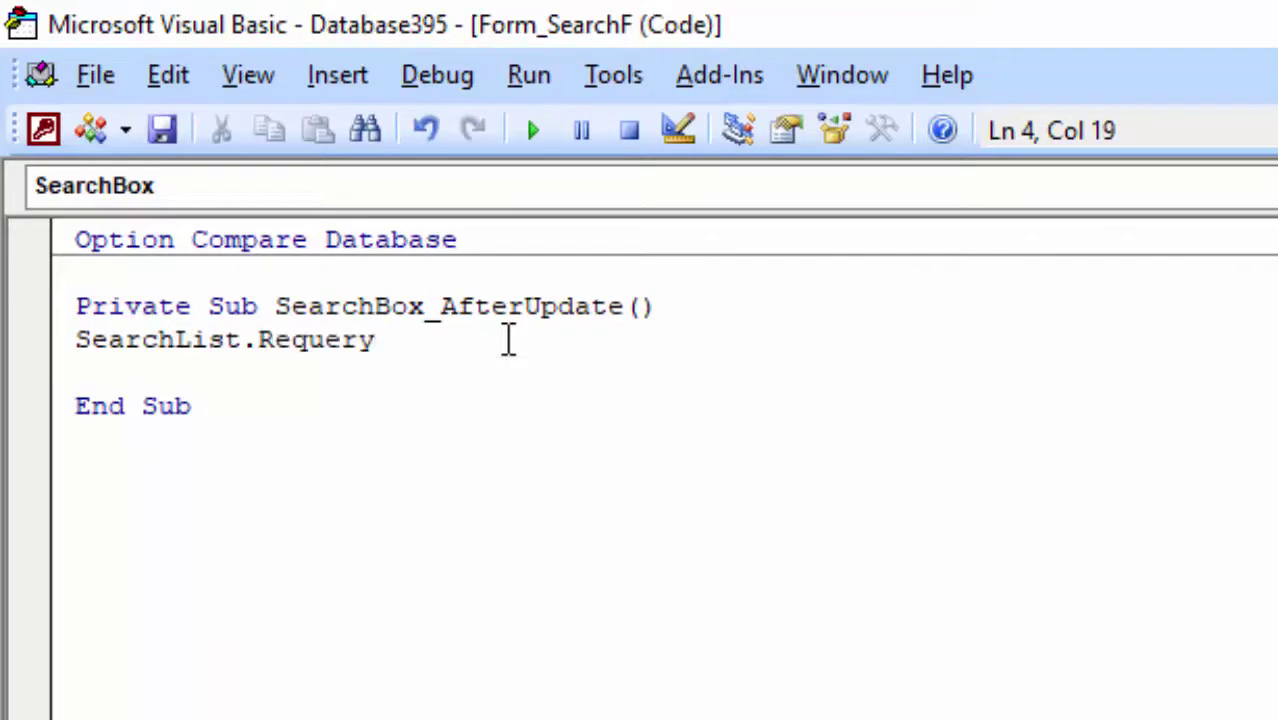
pyautogui.click(163, 131)
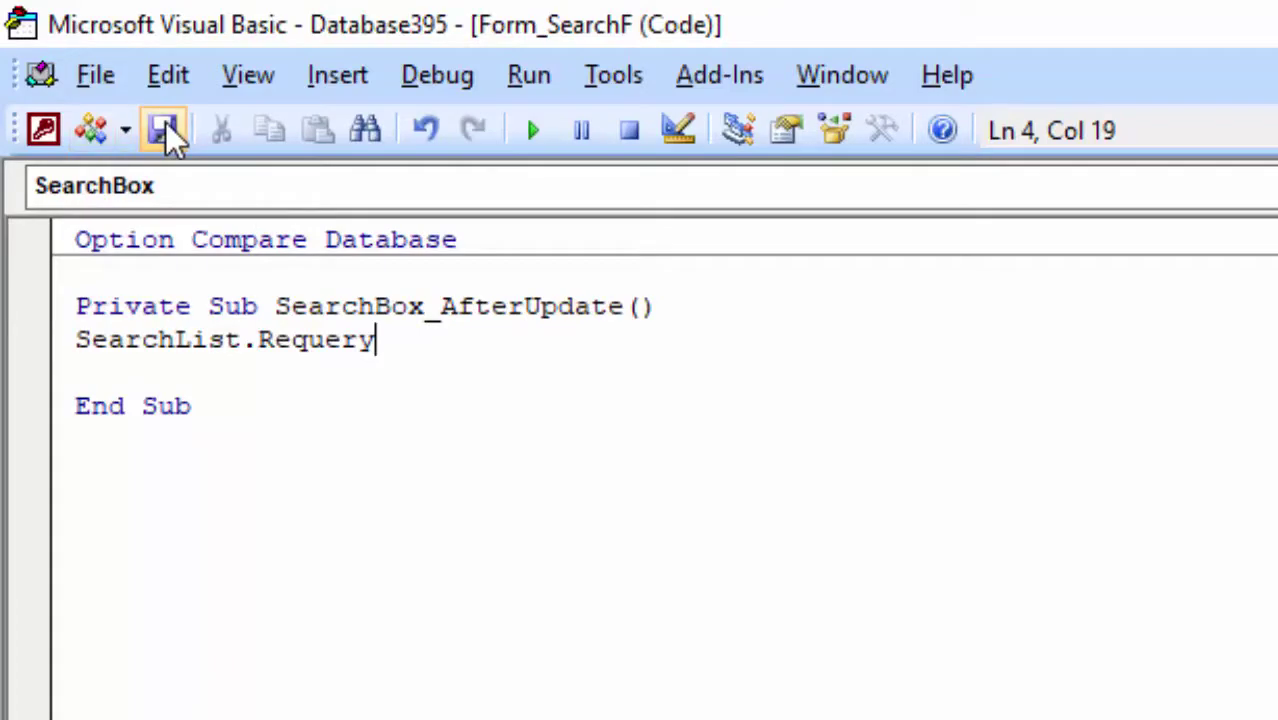
# Back in Access, run SearchF in Form View to check the filtered list, then exit Access
pyautogui.hotkey('alt', 'F11')
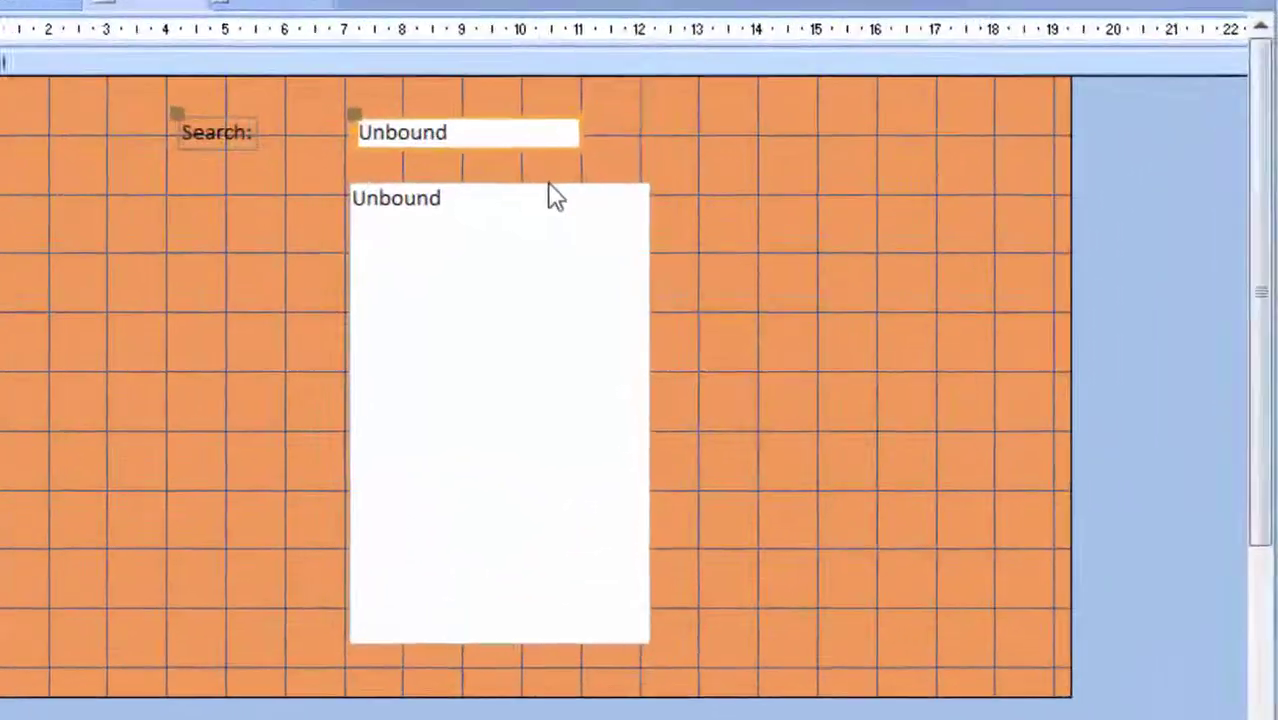
pyautogui.click(592, 268)
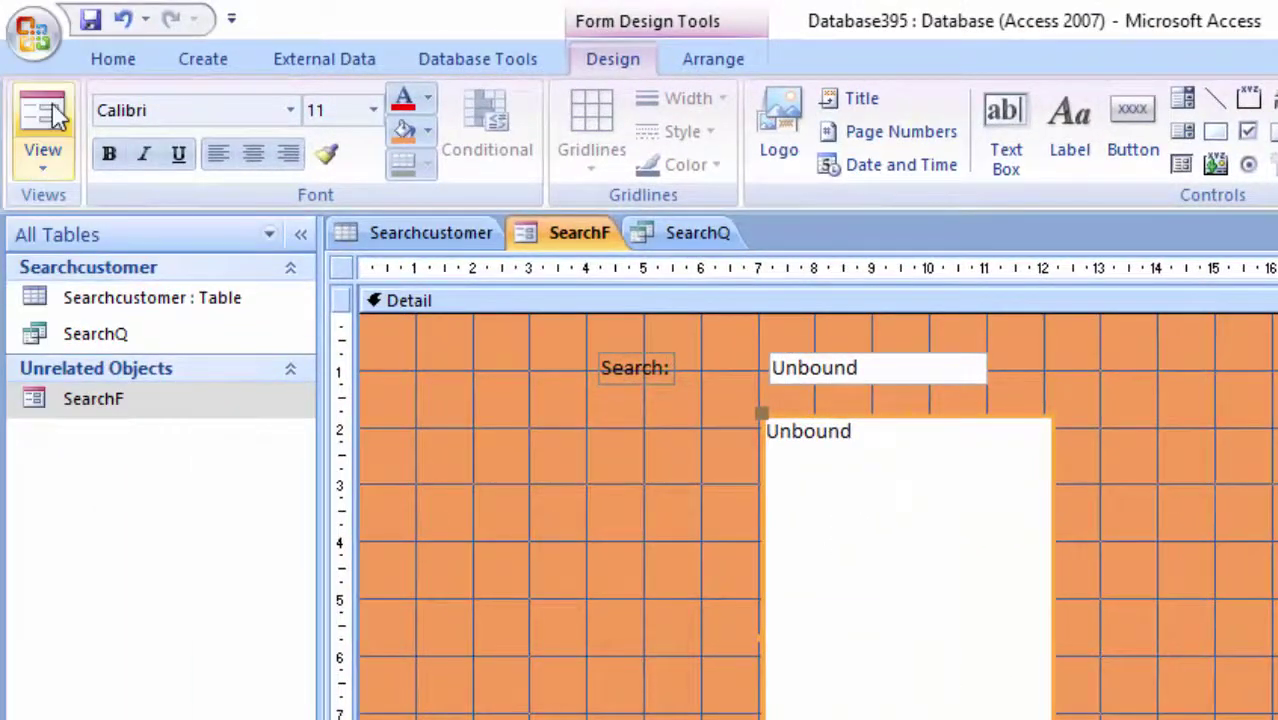
pyautogui.click(42, 118)
pyautogui.write('Yadav')
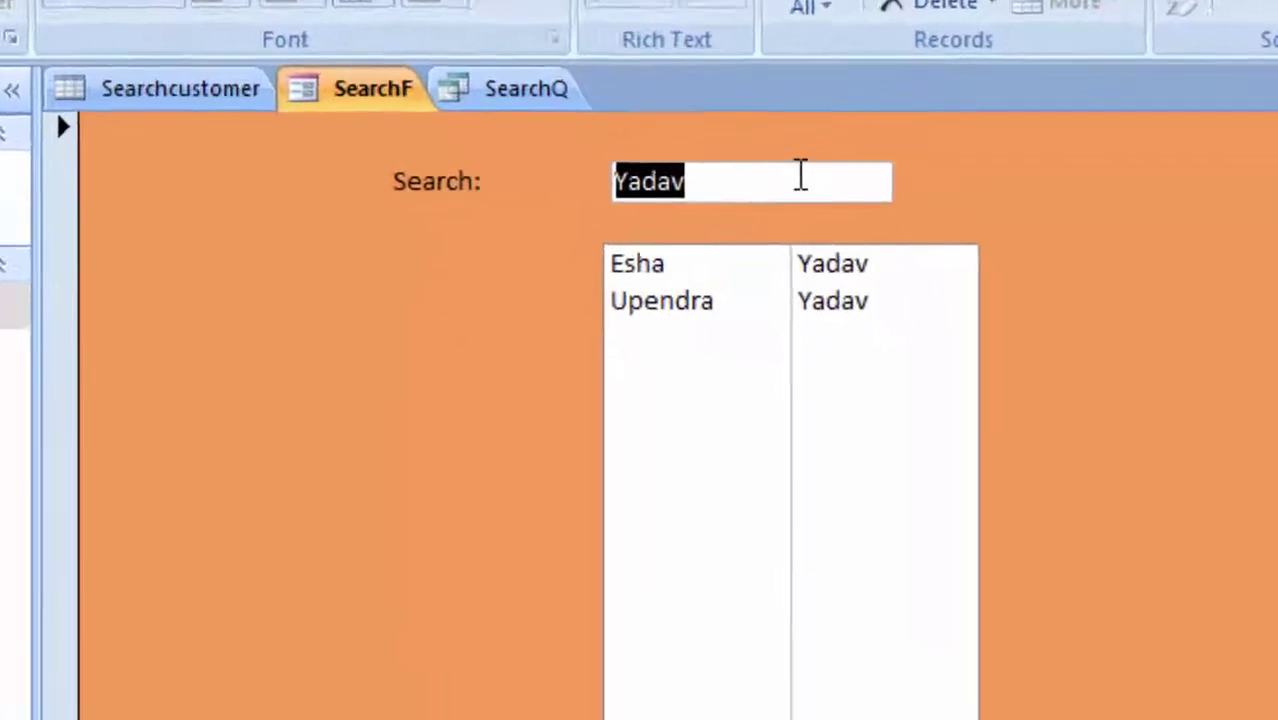
pyautogui.click(912, 306)
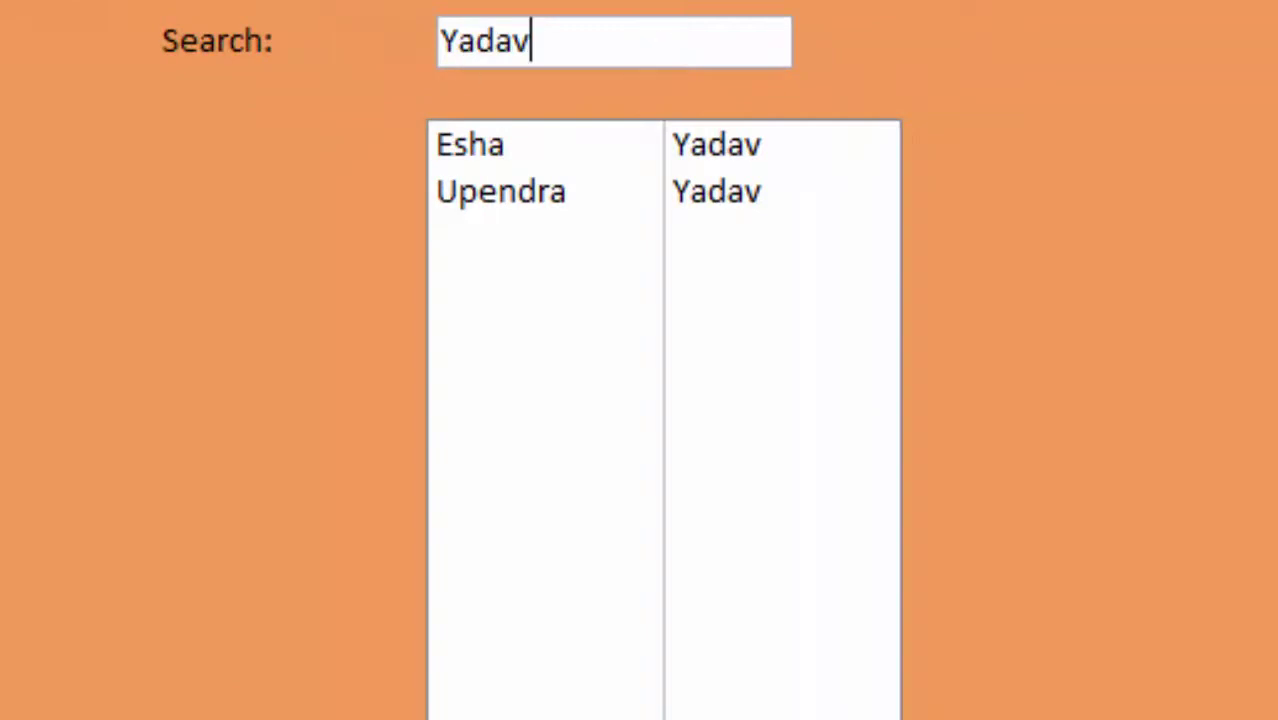
pyautogui.hotkey('alt', 'f')
pyautogui.press('x')
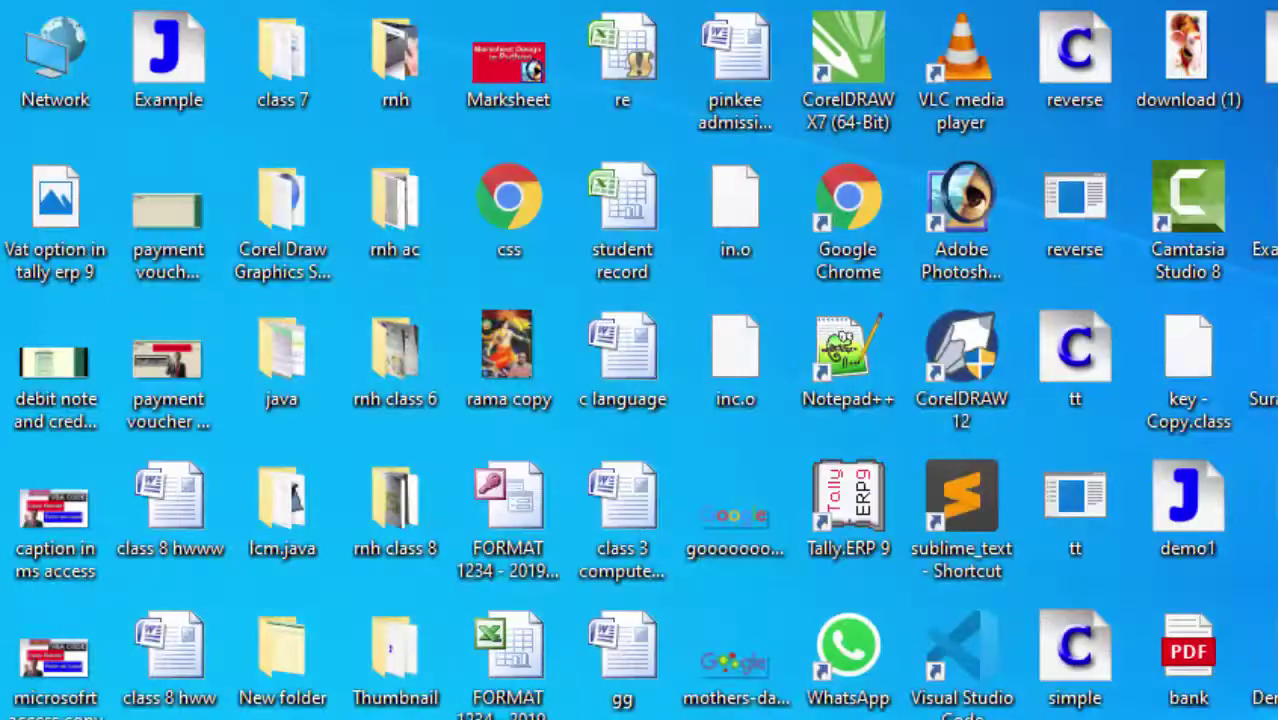
# Relaunch Access, open Database395 and the SearchF form, and search for 'Ve'
pyautogui.press('super')
pyautogui.click(218, 370)
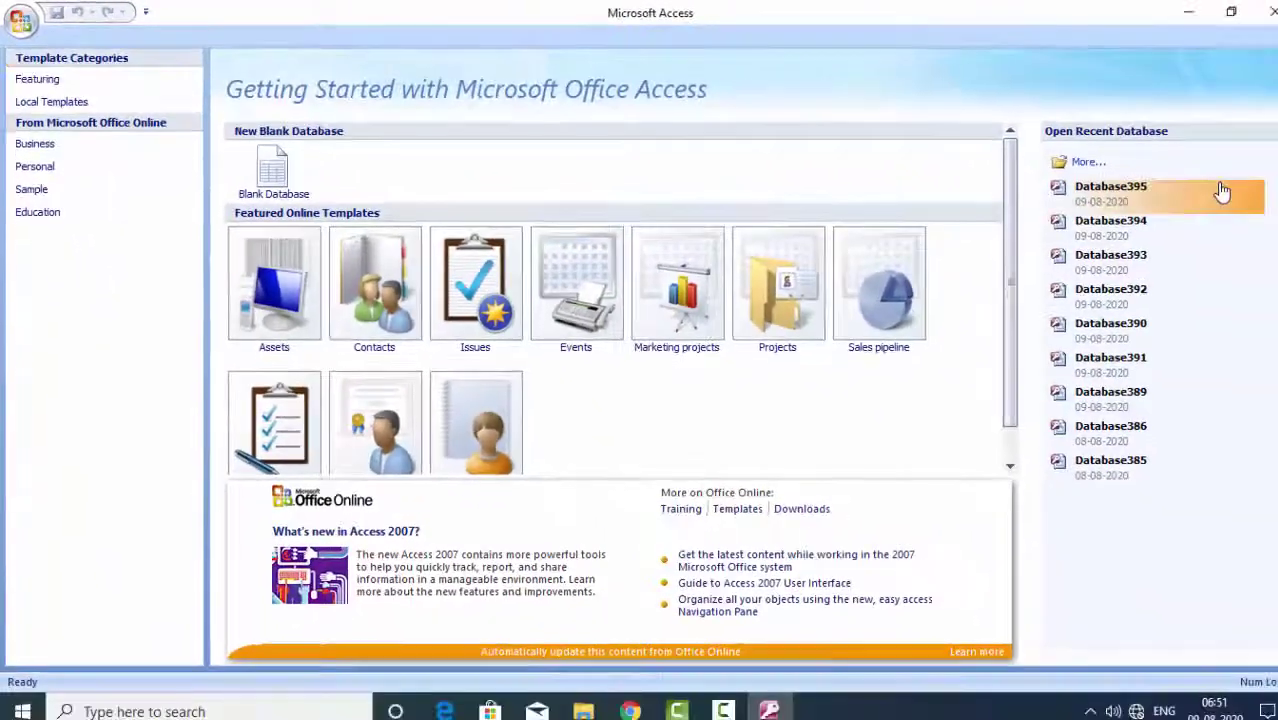
pyautogui.click(1220, 188)
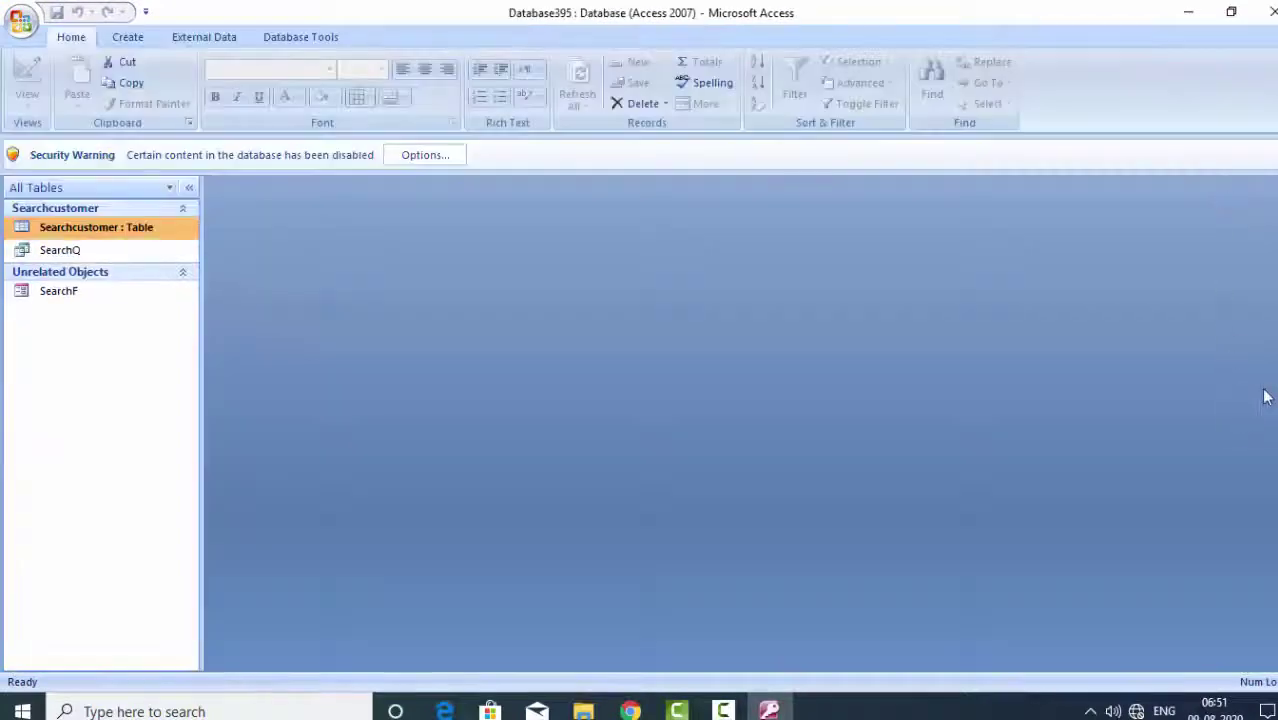
pyautogui.doubleClick(86, 300)
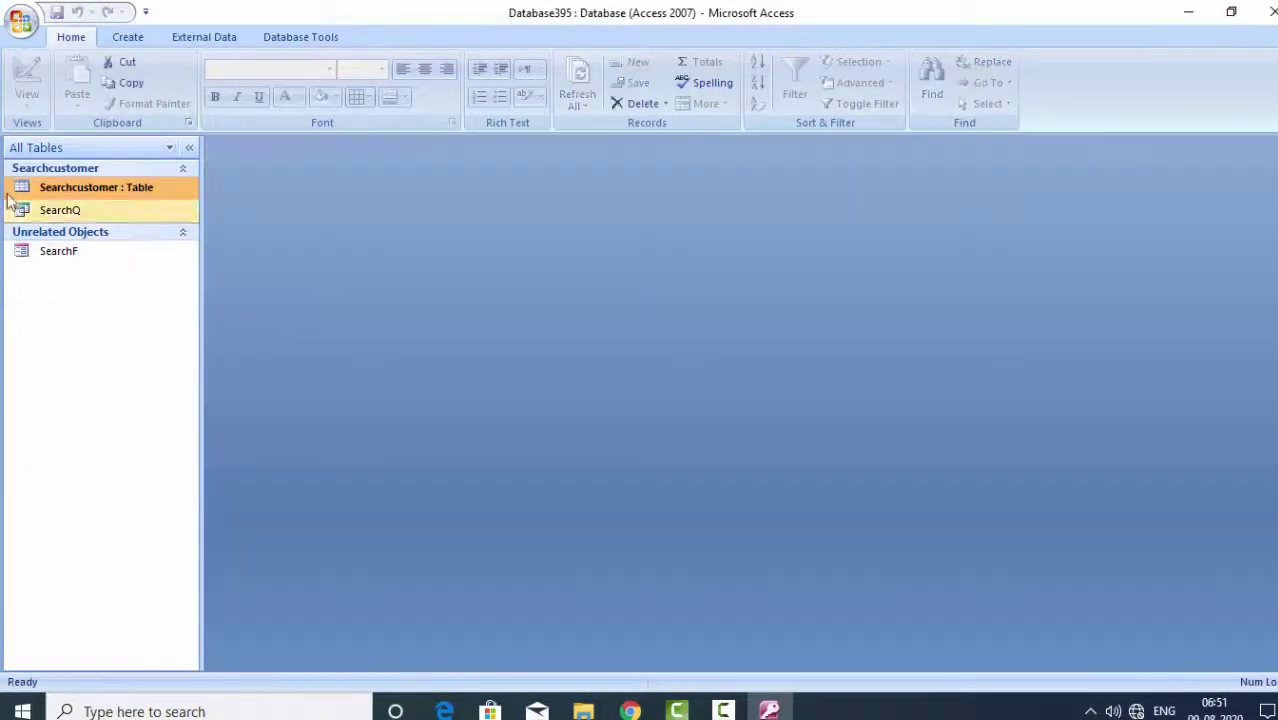
pyautogui.doubleClick(71, 255)
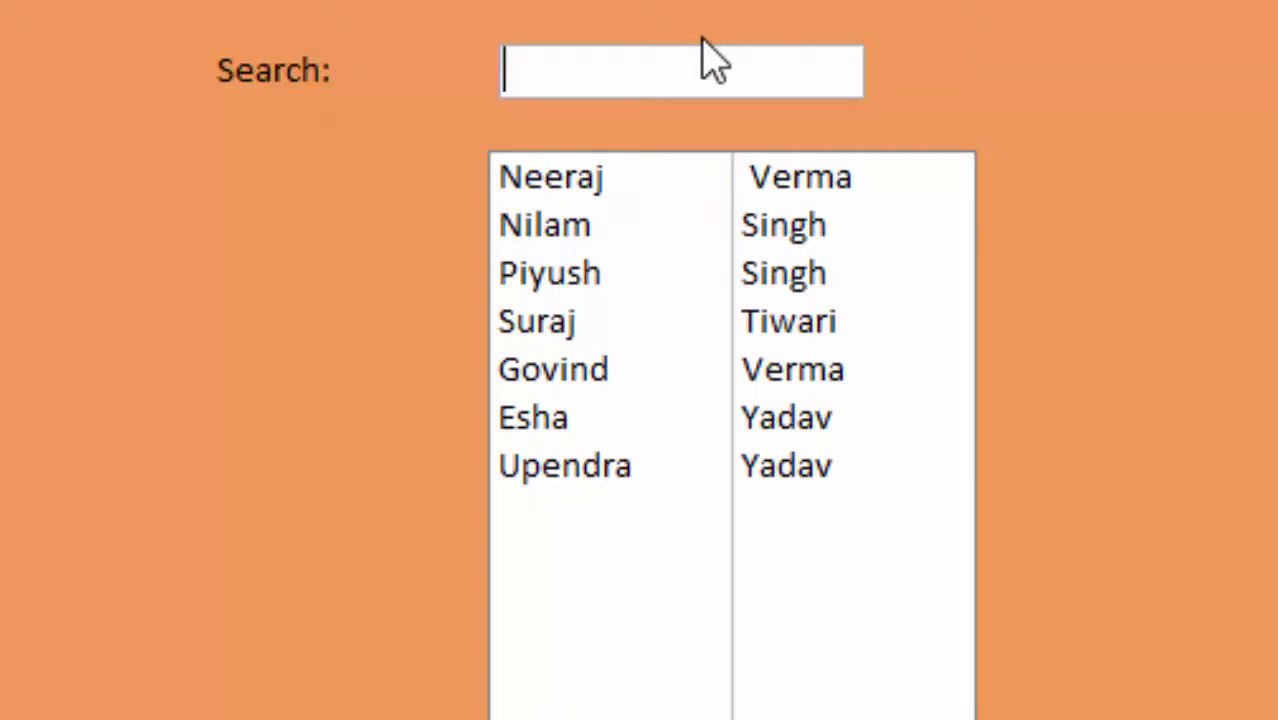
pyautogui.write('Ve')
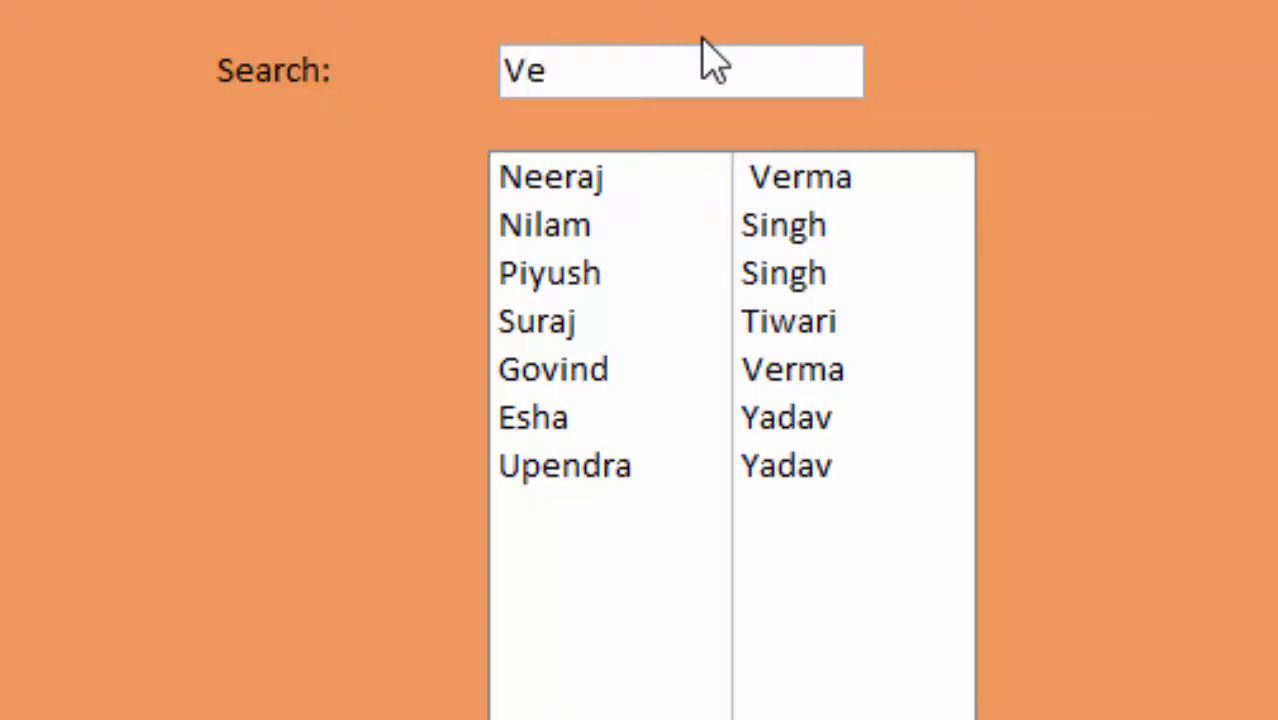
pyautogui.press('Return')
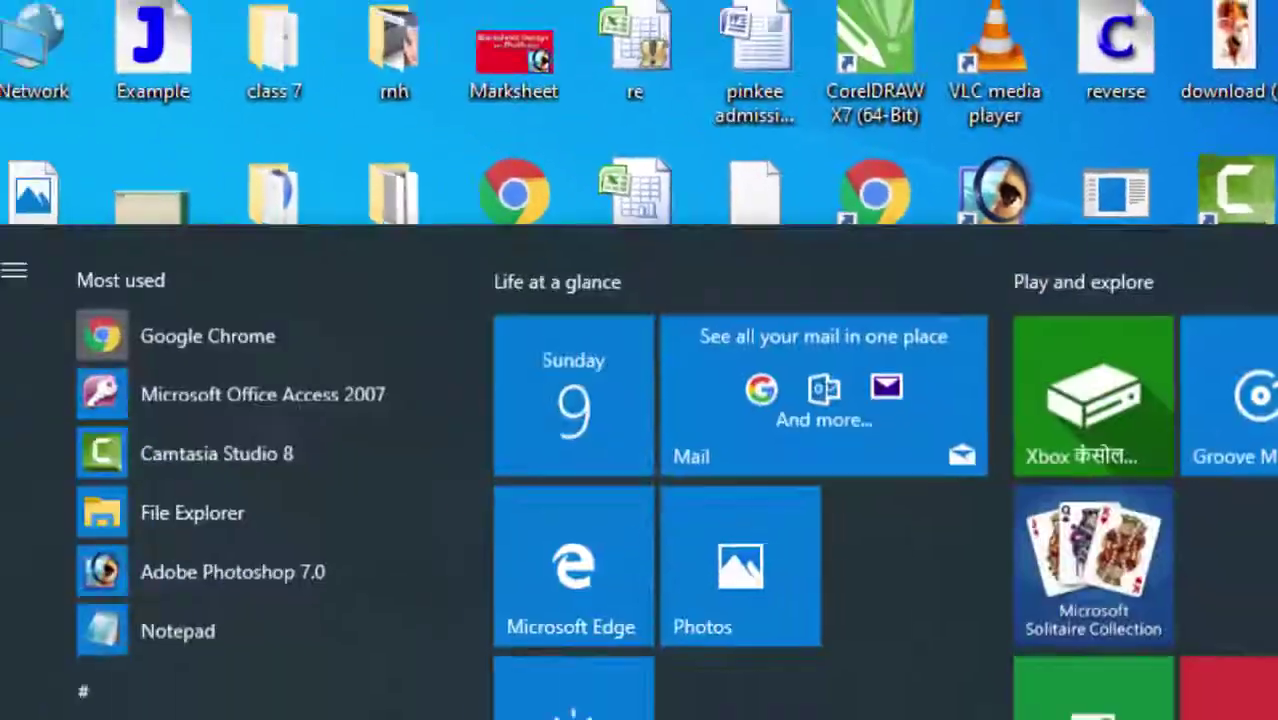
# Relaunch Access, open SearchF, search for 'S', then open the Searchcustomer table
pyautogui.click(240, 390)
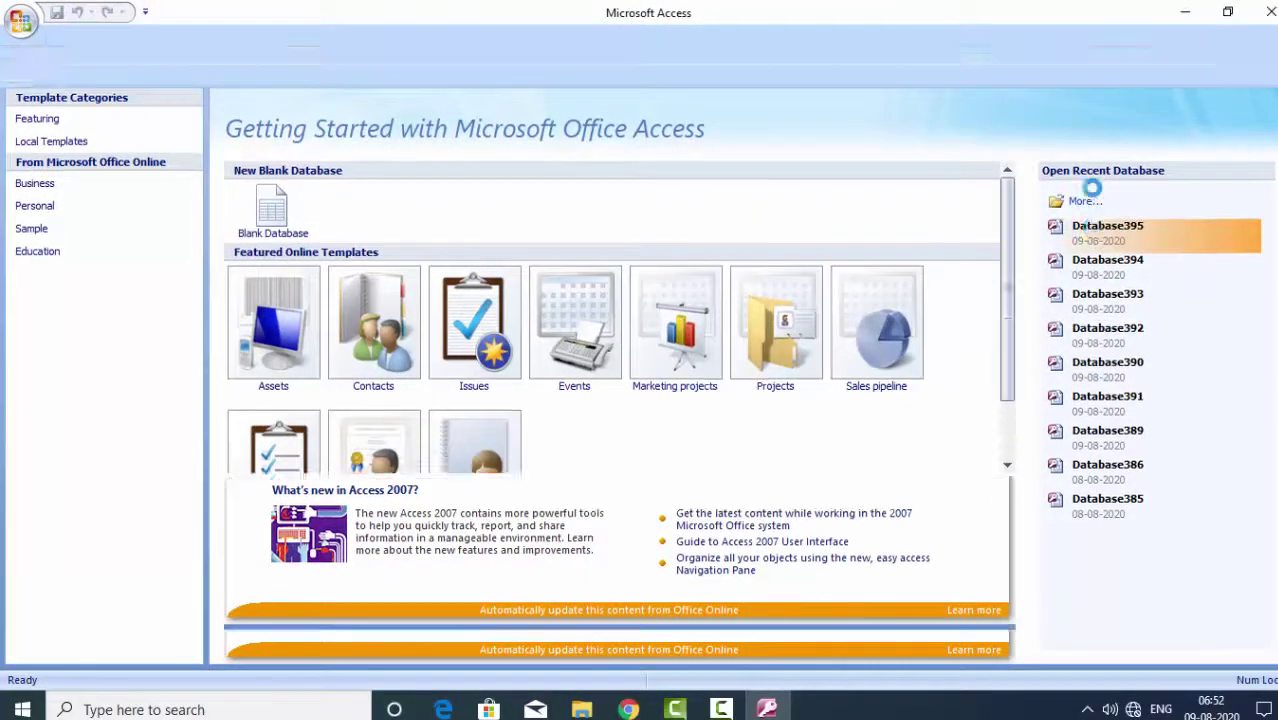
pyautogui.doubleClick(62, 292)
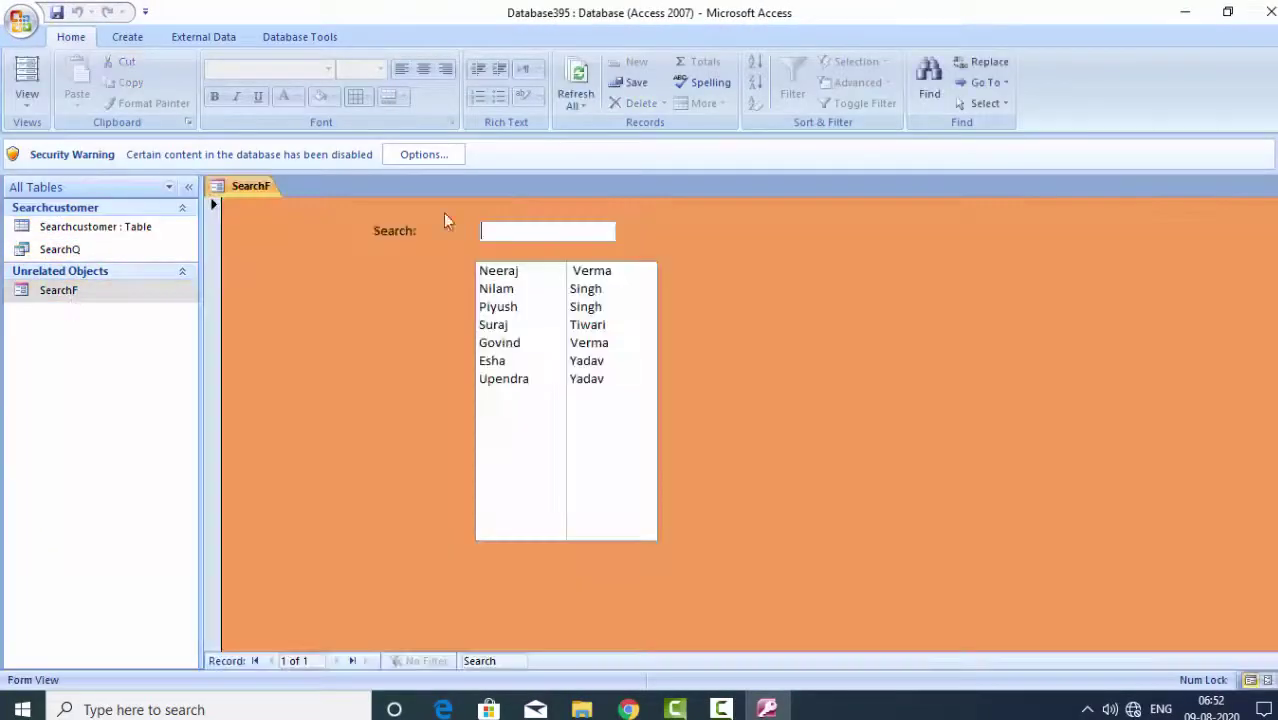
pyautogui.doubleClick(120, 250)
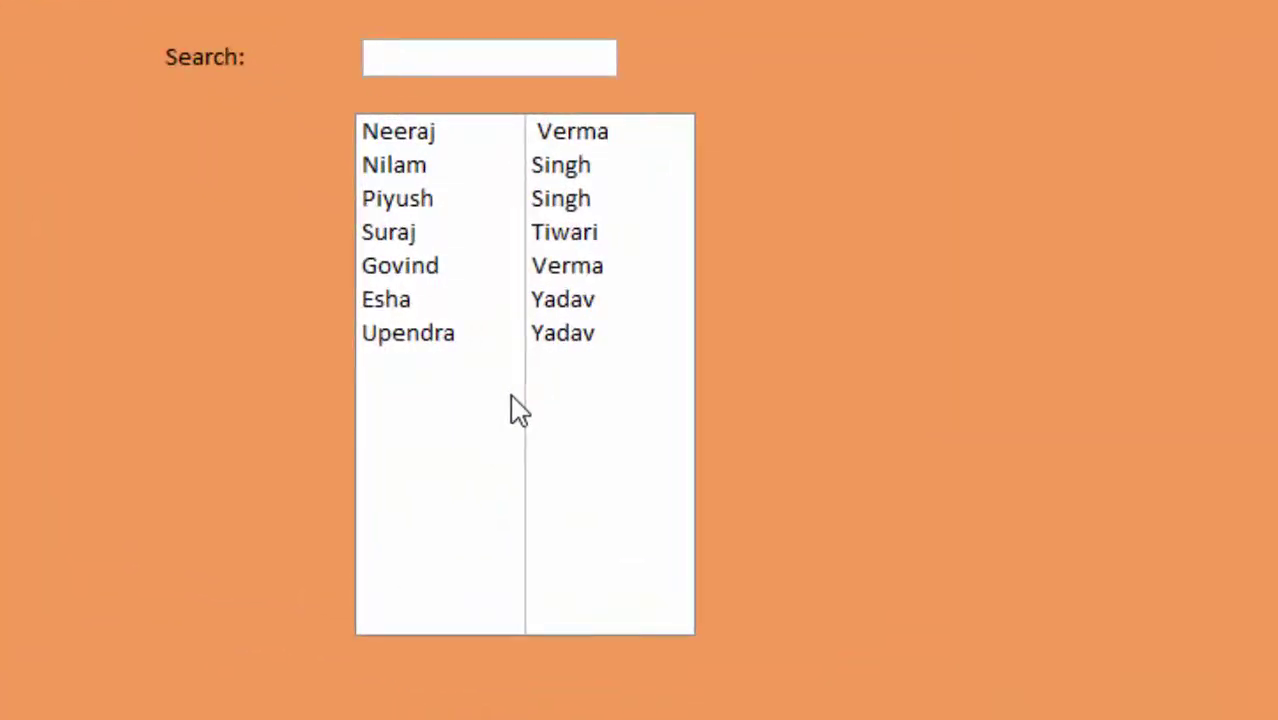
pyautogui.write('S')
pyautogui.press('Return')
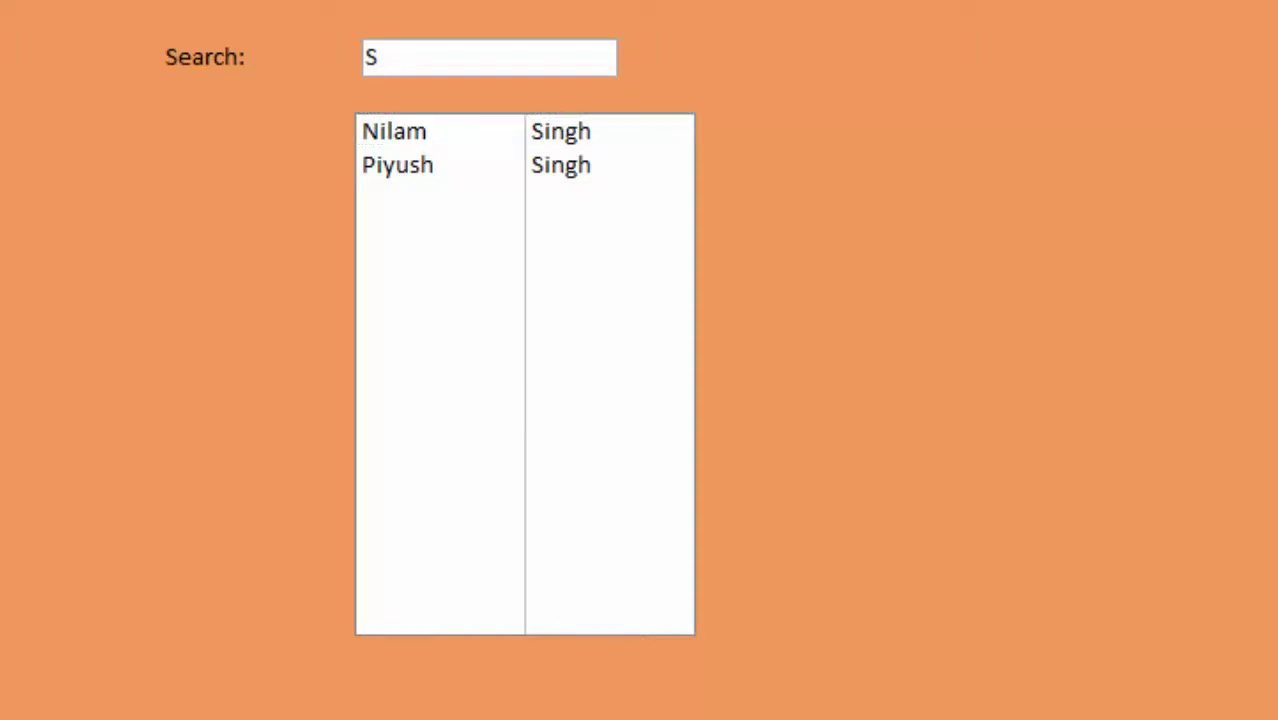
pyautogui.doubleClick(97, 250)
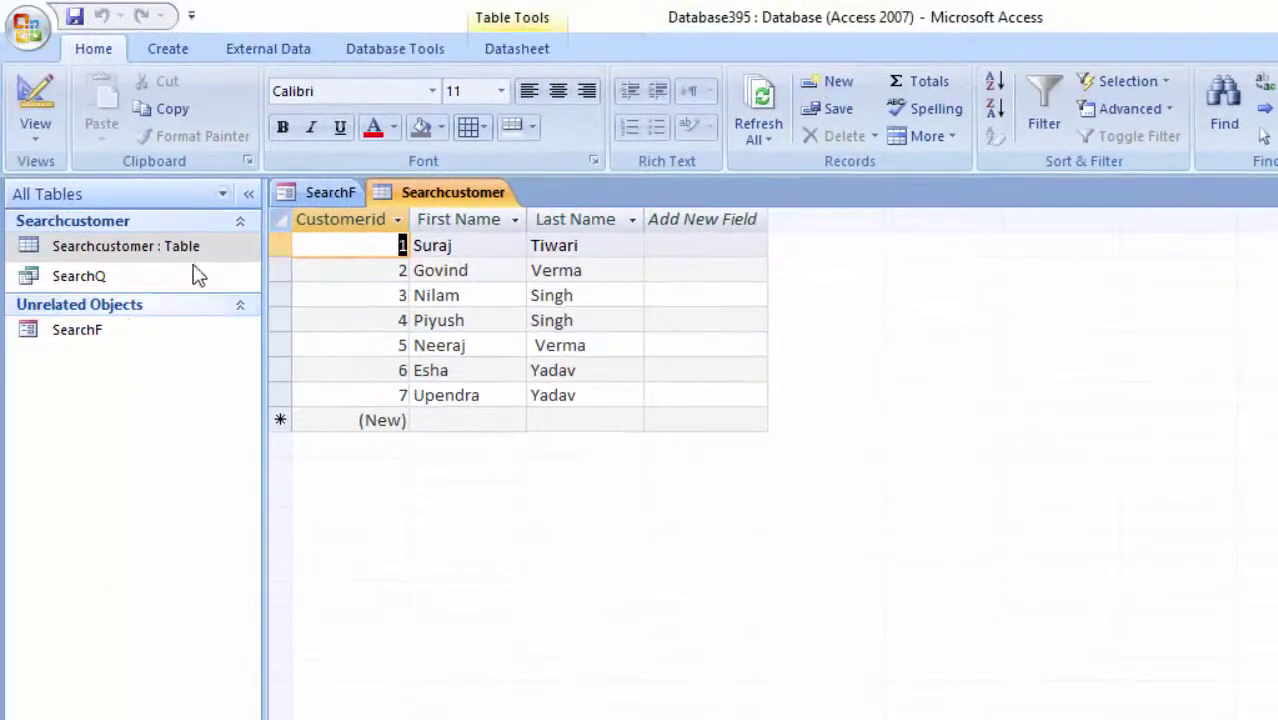
# Add a new customer's first and last name as record 8
pyautogui.click(476, 425)
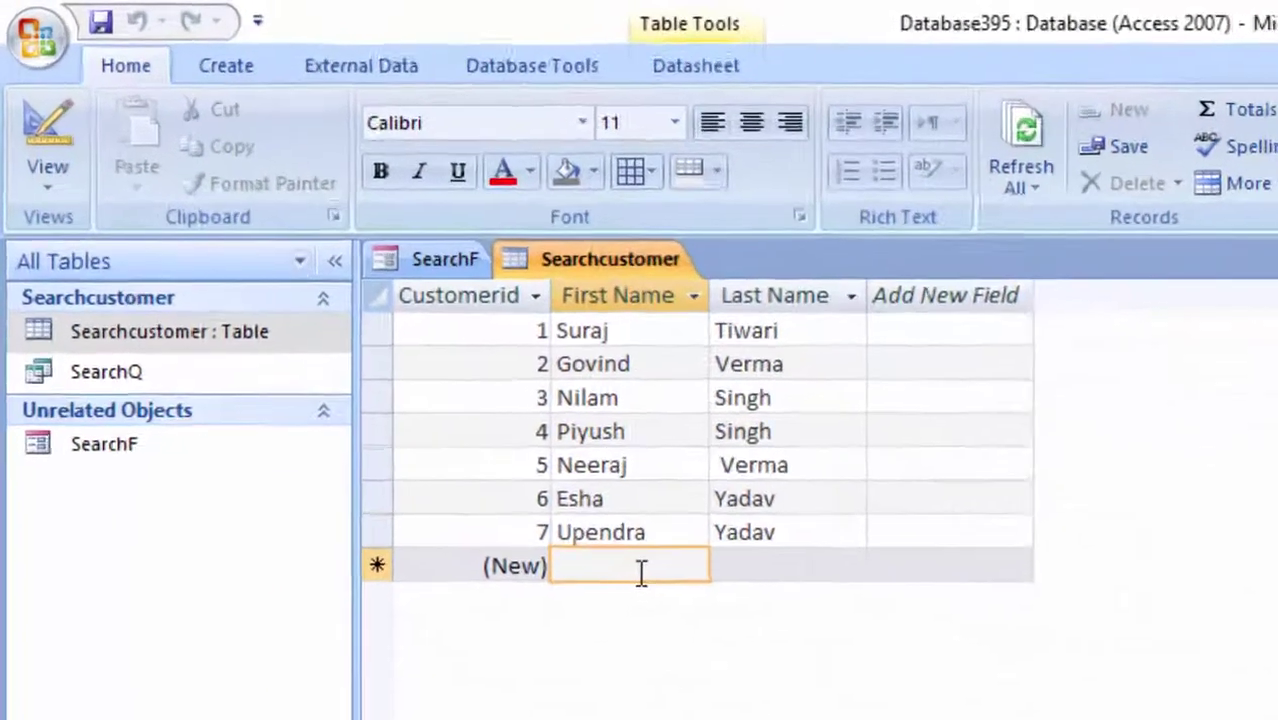
pyautogui.write('Mah')
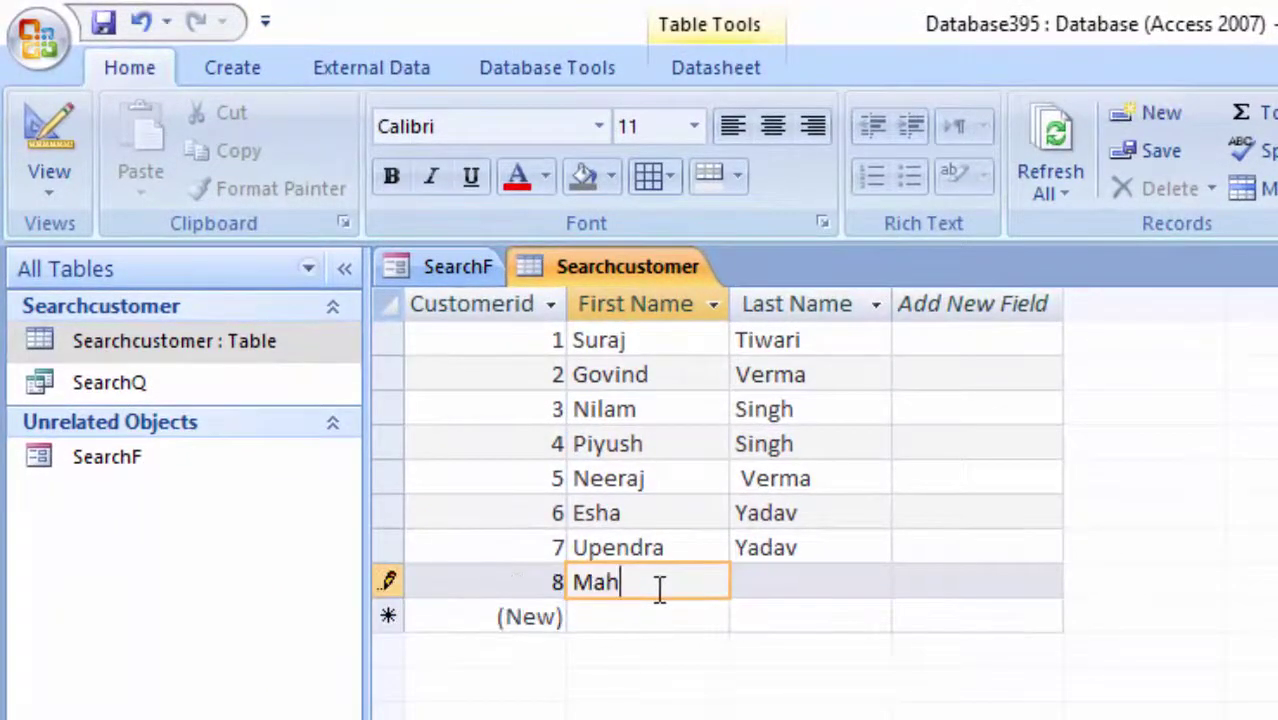
pyautogui.write('esh')
pyautogui.press('Tab')
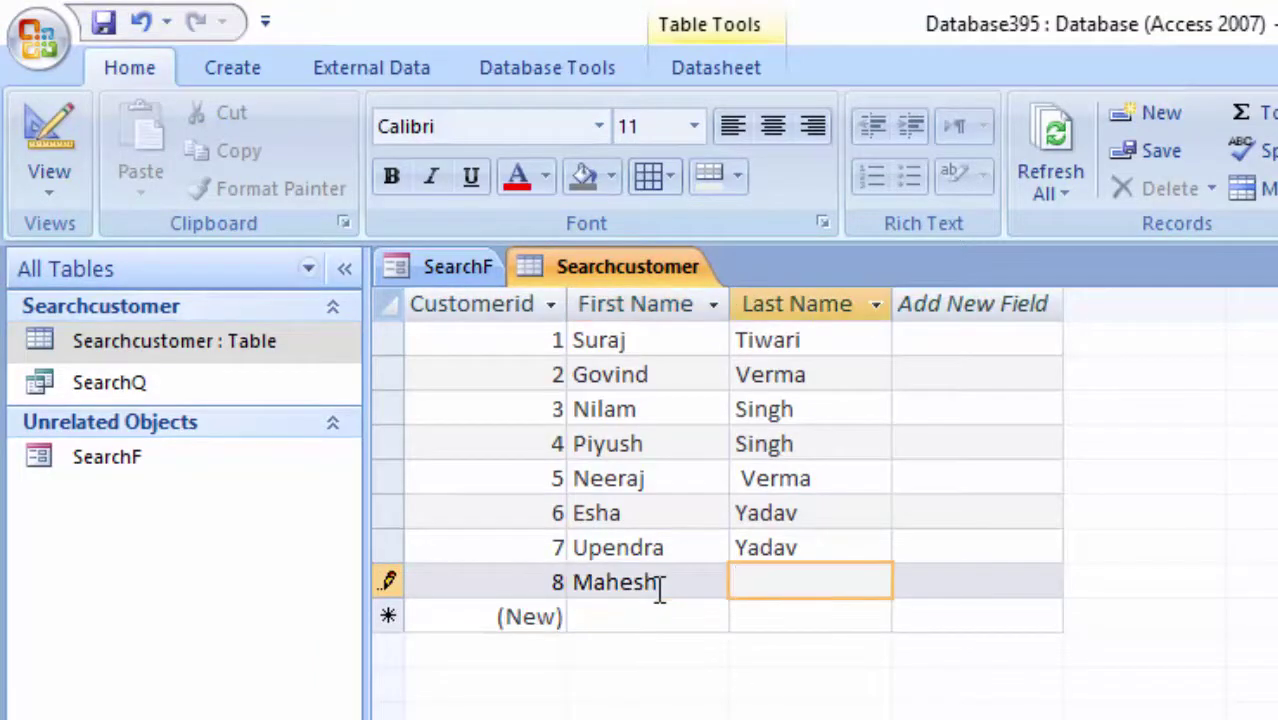
pyautogui.write('Sing')
pyautogui.write('h')
pyautogui.press('F2')
pyautogui.press('Tab')
pyautogui.press('Tab')
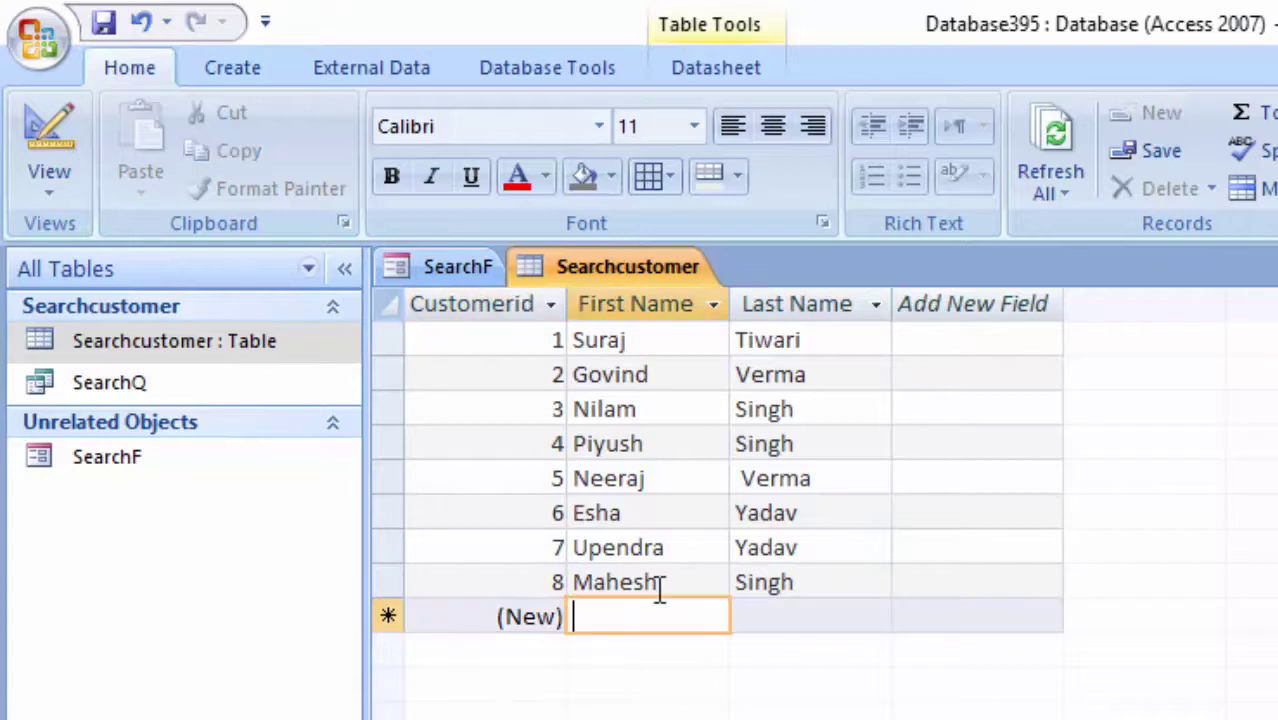
# Add another customer's first and last name as record 9
pyautogui.write('Raj')
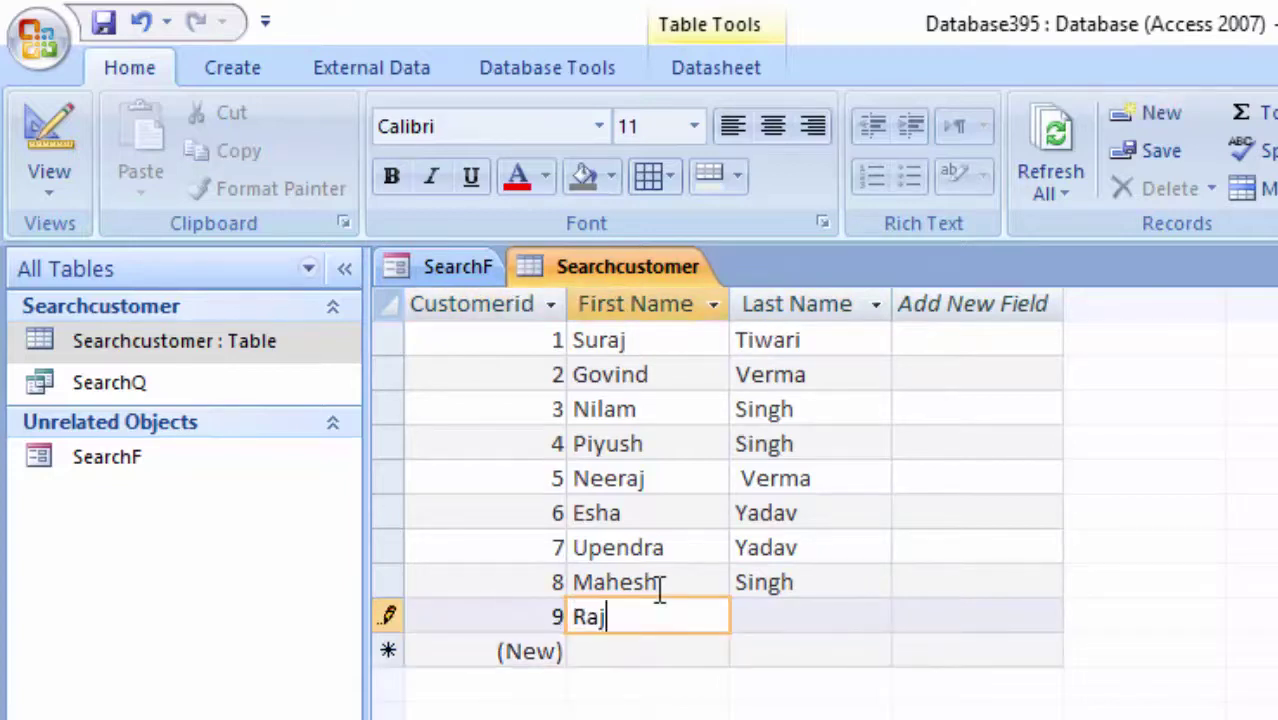
pyautogui.write('u')
pyautogui.press('Tab')
pyautogui.write('Ve')
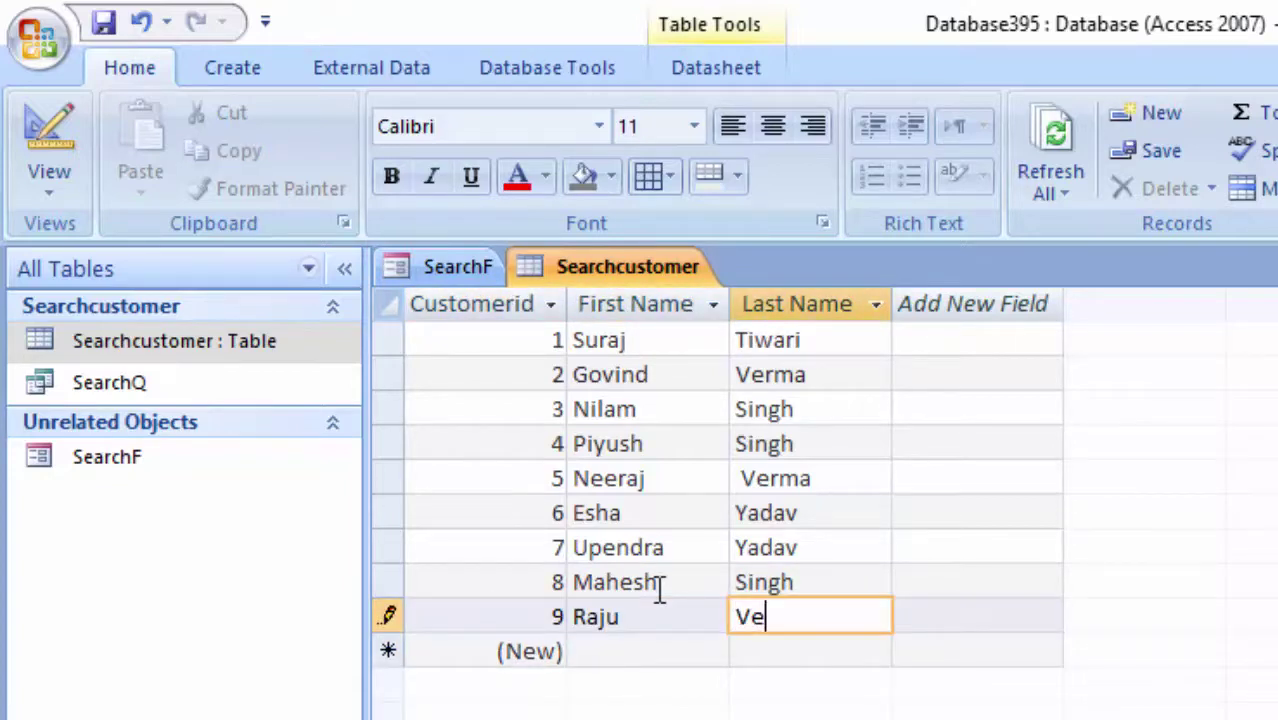
pyautogui.write('ma')
pyautogui.press('Tab')
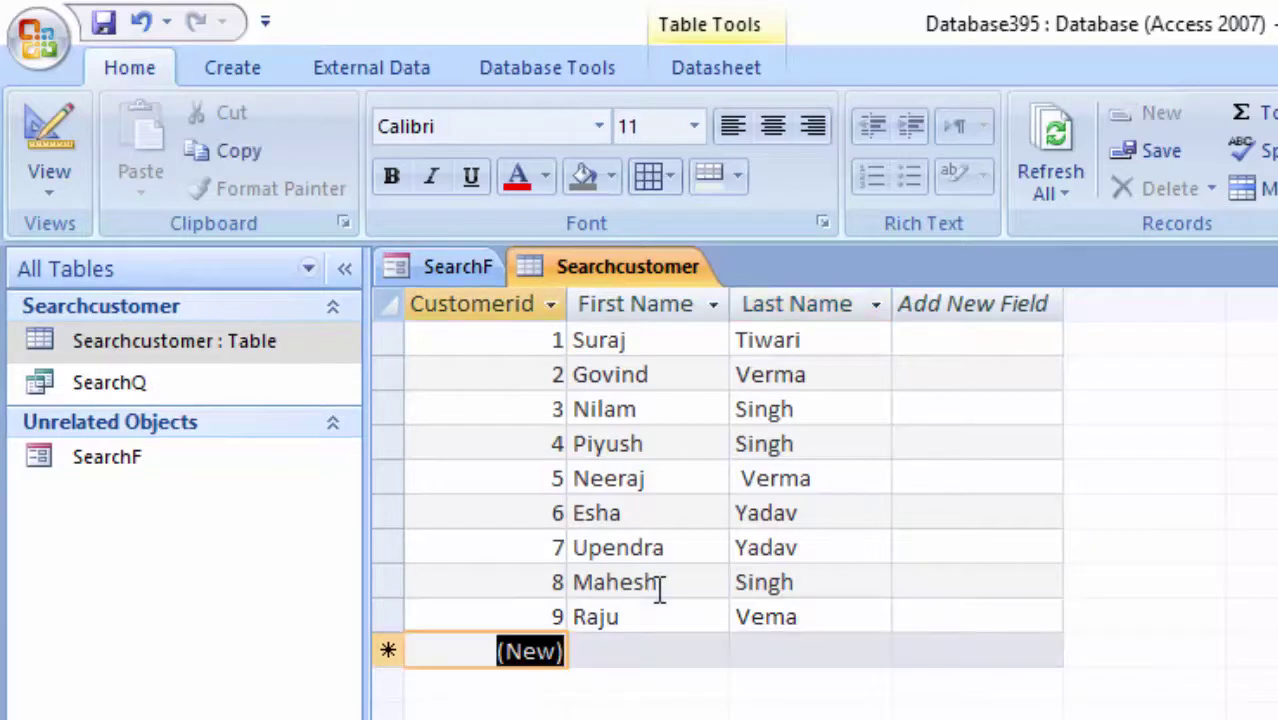
# Enter customer 10's first and last name and save the table
pyautogui.press('Tab')
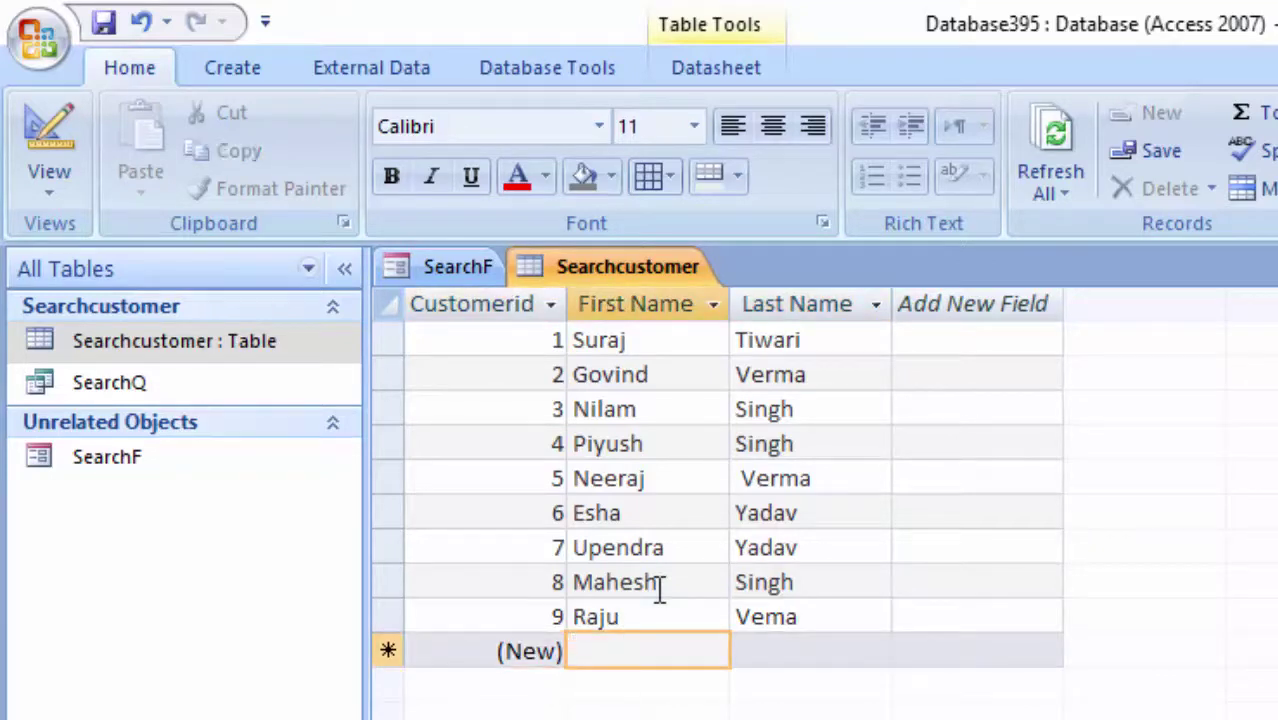
pyautogui.write('Ava')
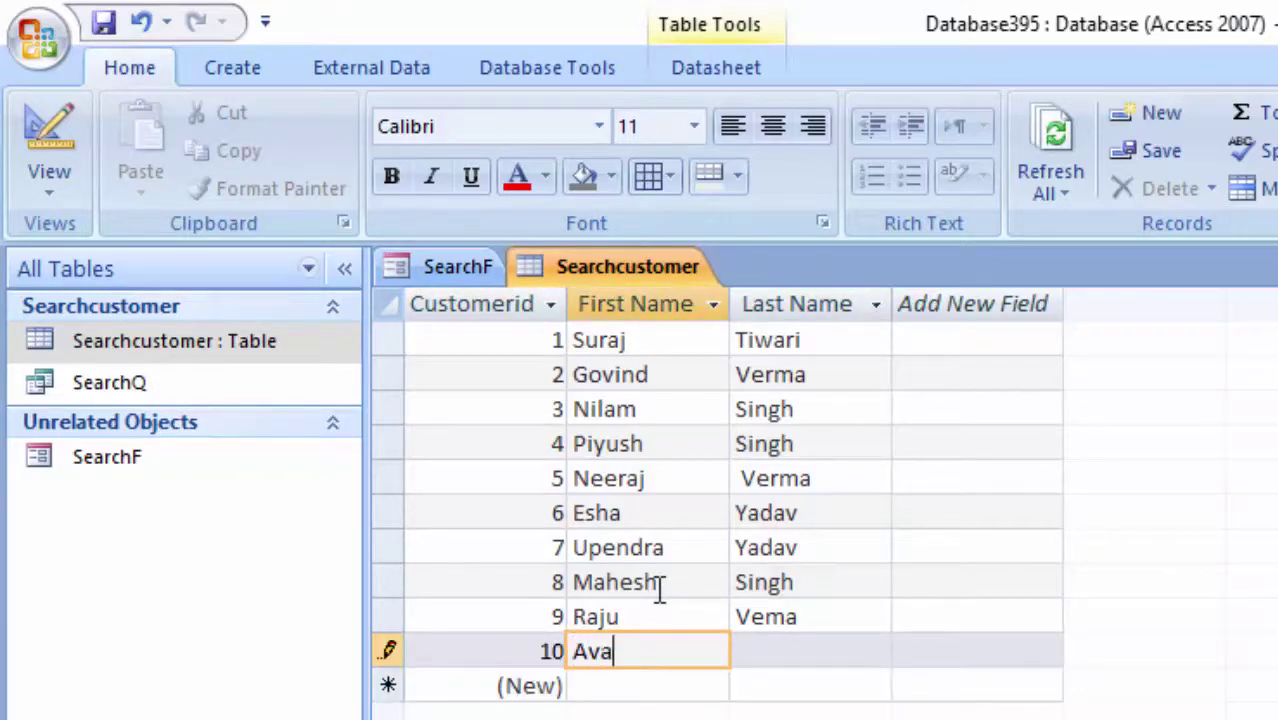
pyautogui.write('nish')
pyautogui.press('Tab')
pyautogui.write('wa')
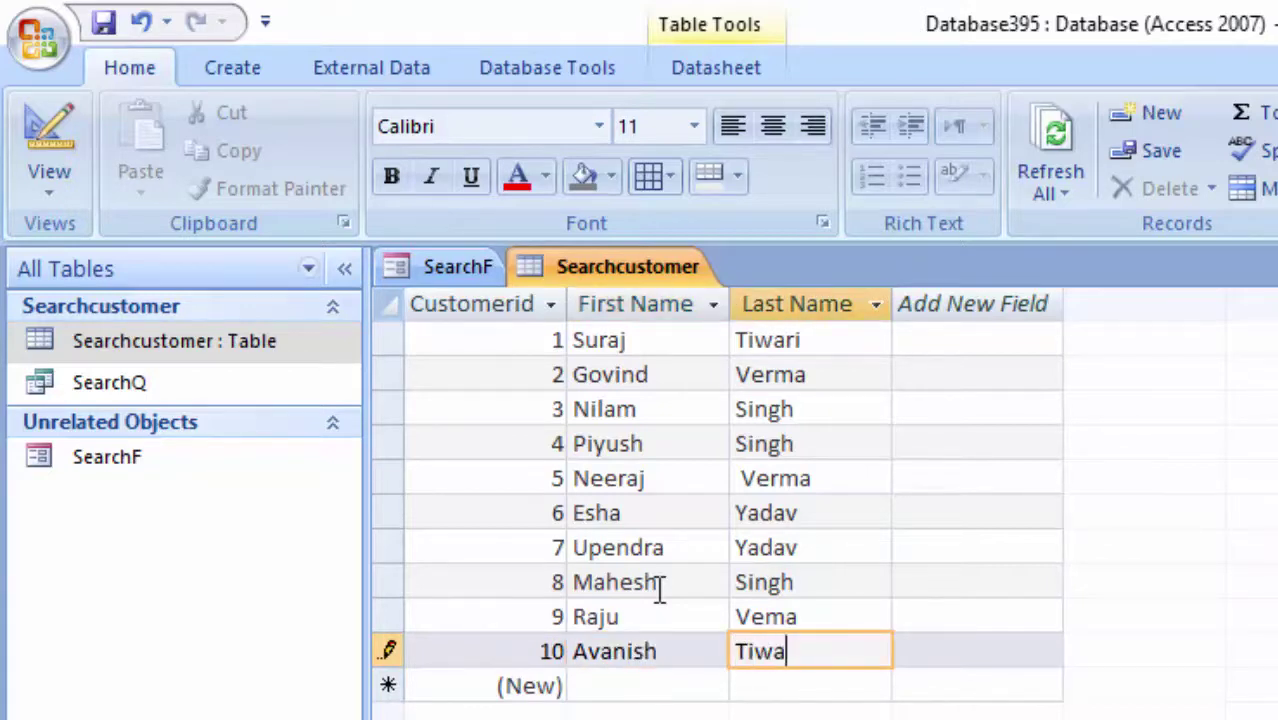
pyautogui.write('ri')
pyautogui.click(101, 24)
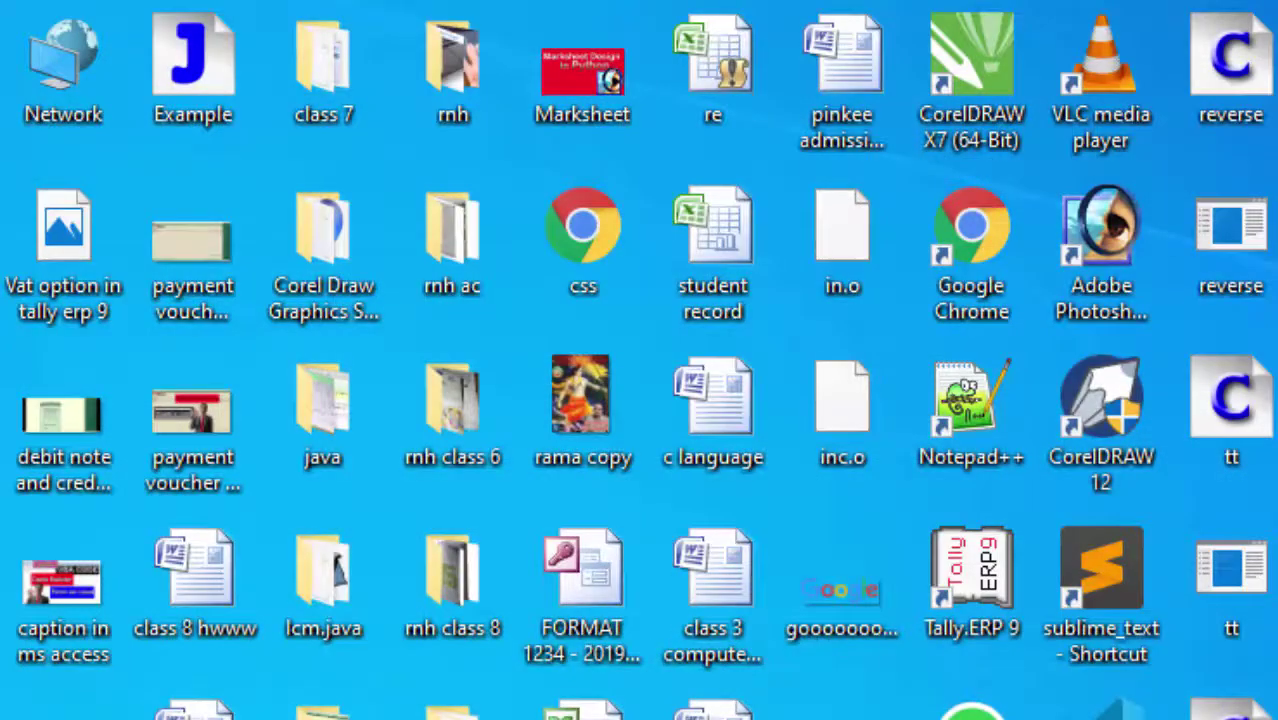
# Relaunch Access and open Database395 with its SearchF form
pyautogui.press('super')
pyautogui.click(294, 435)
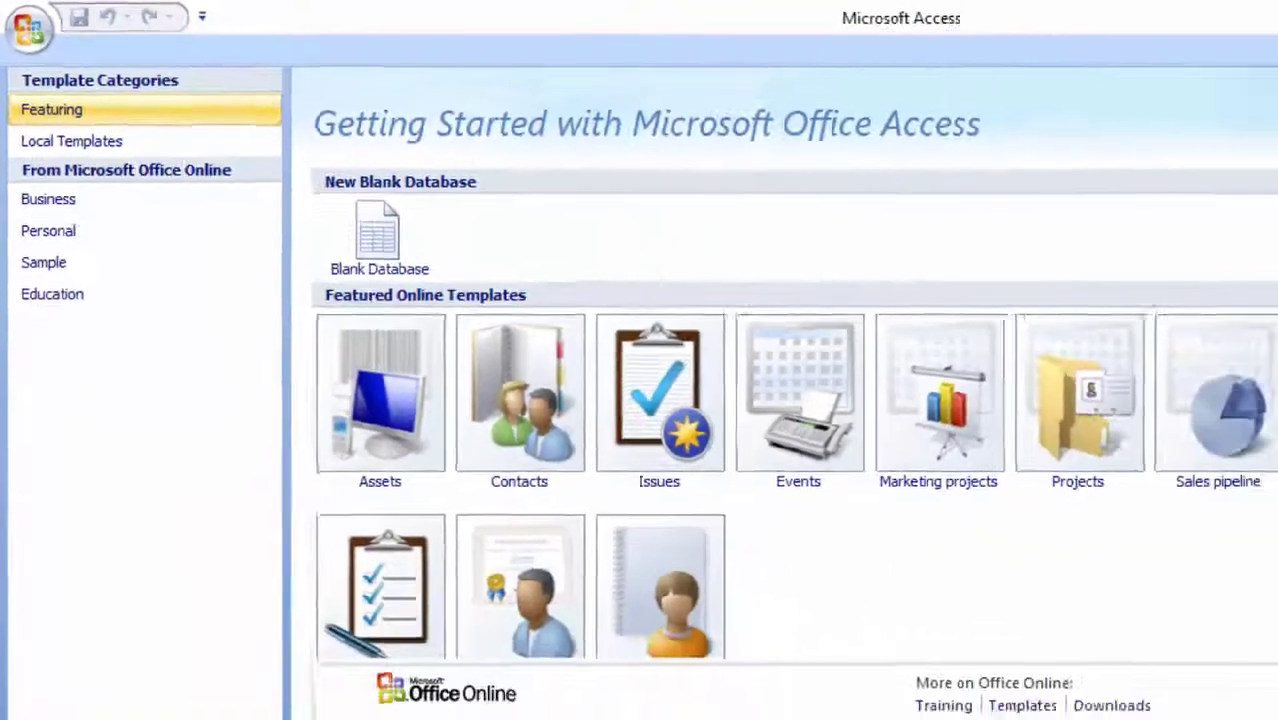
pyautogui.click(1110, 195)
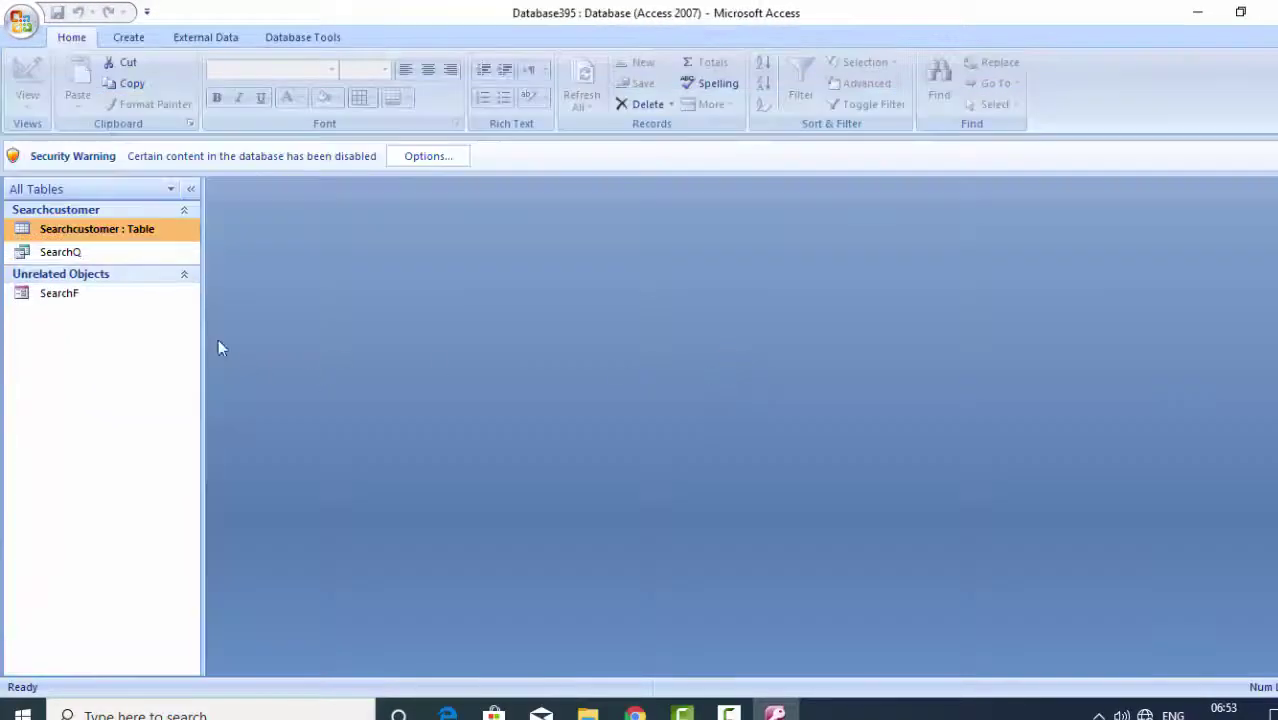
pyautogui.doubleClick(134, 300)
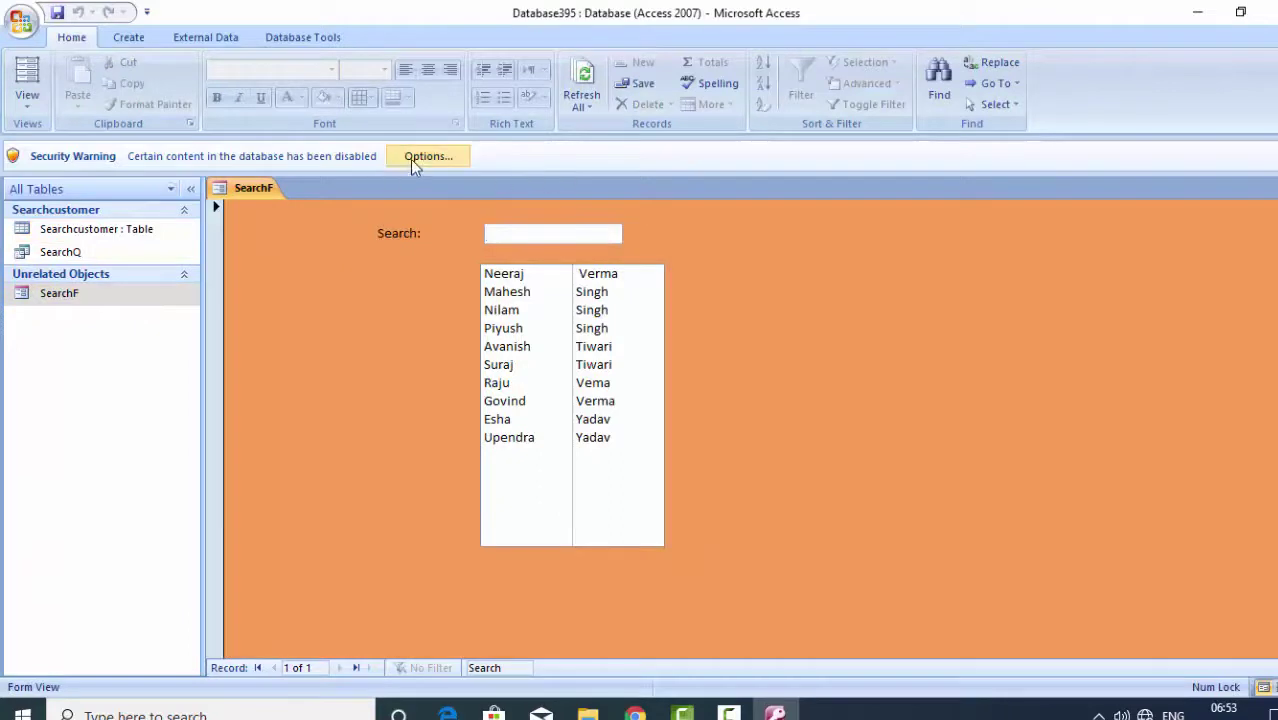
# Enable the database's disabled content, then open SearchF and the Searchcustomer table
pyautogui.click(414, 160)
pyautogui.click(545, 416)
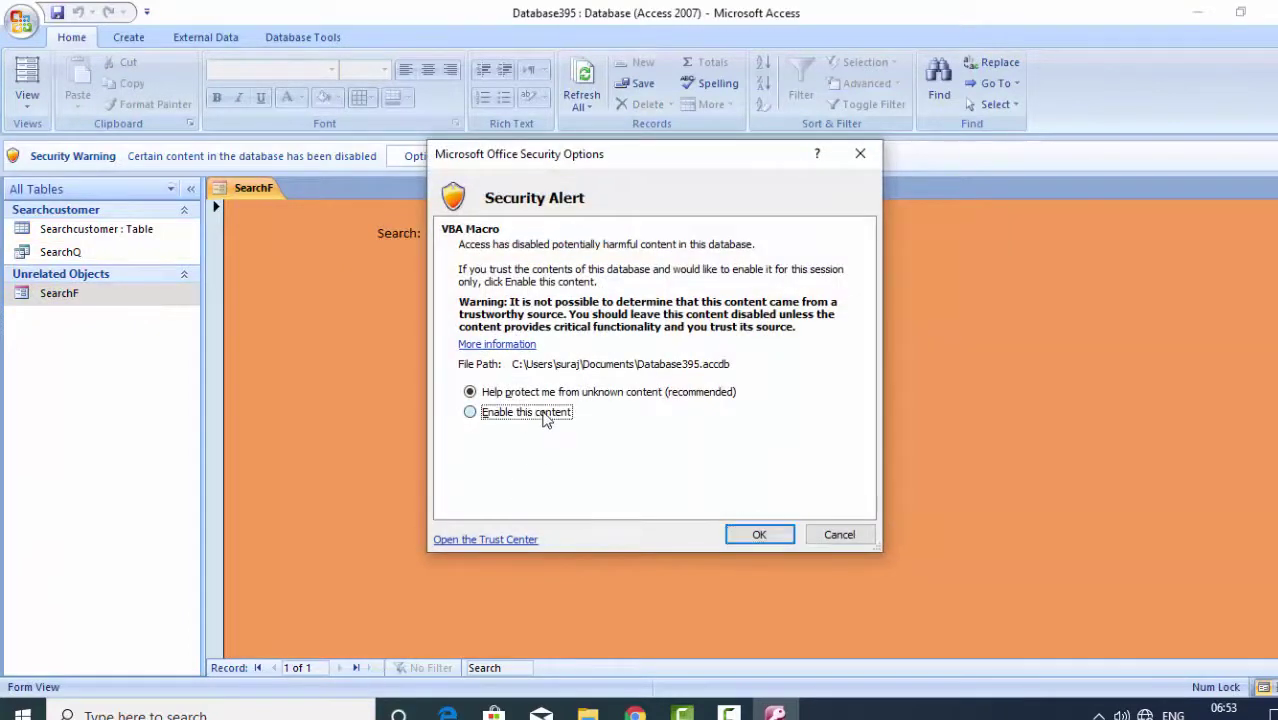
pyautogui.click(759, 534)
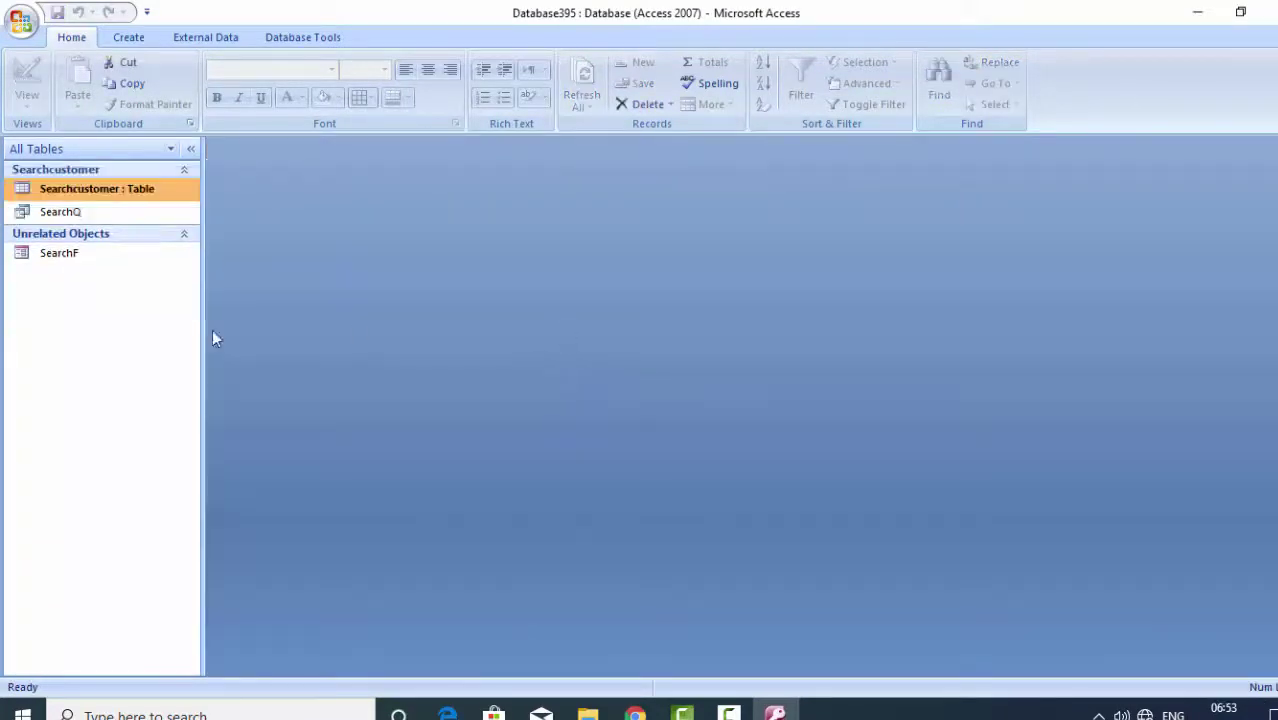
pyautogui.doubleClick(138, 256)
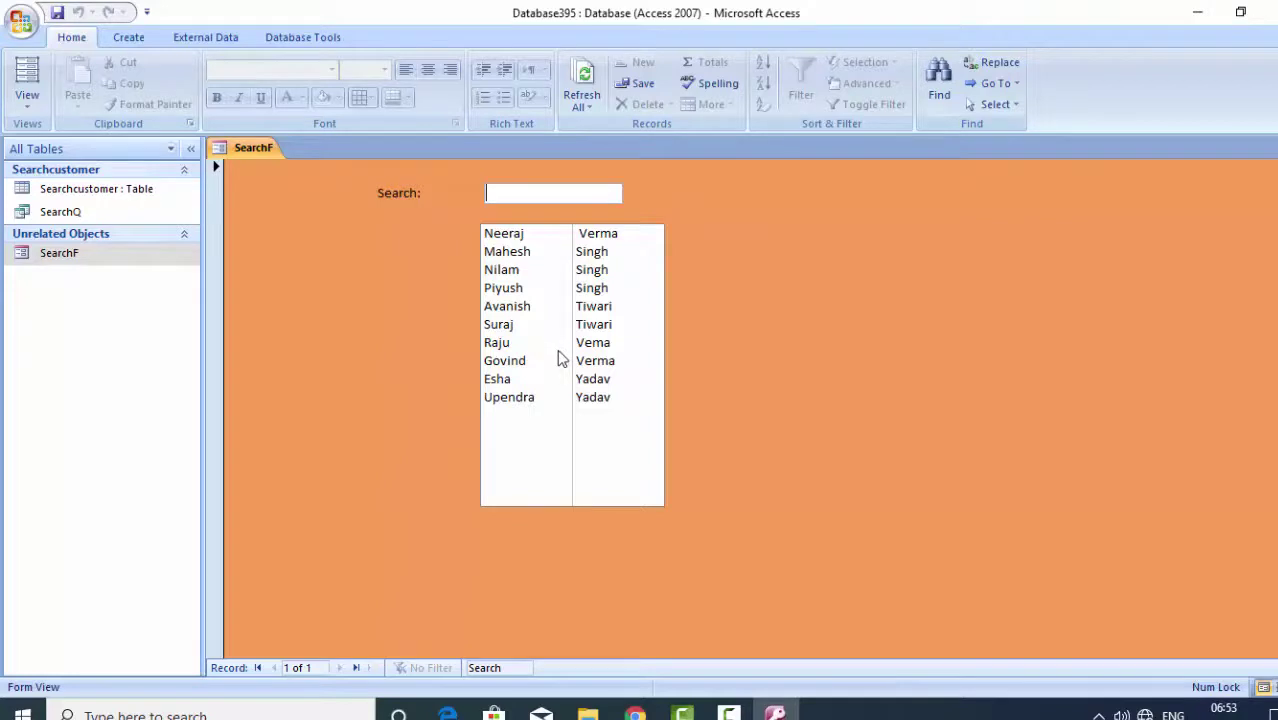
pyautogui.doubleClick(63, 188)
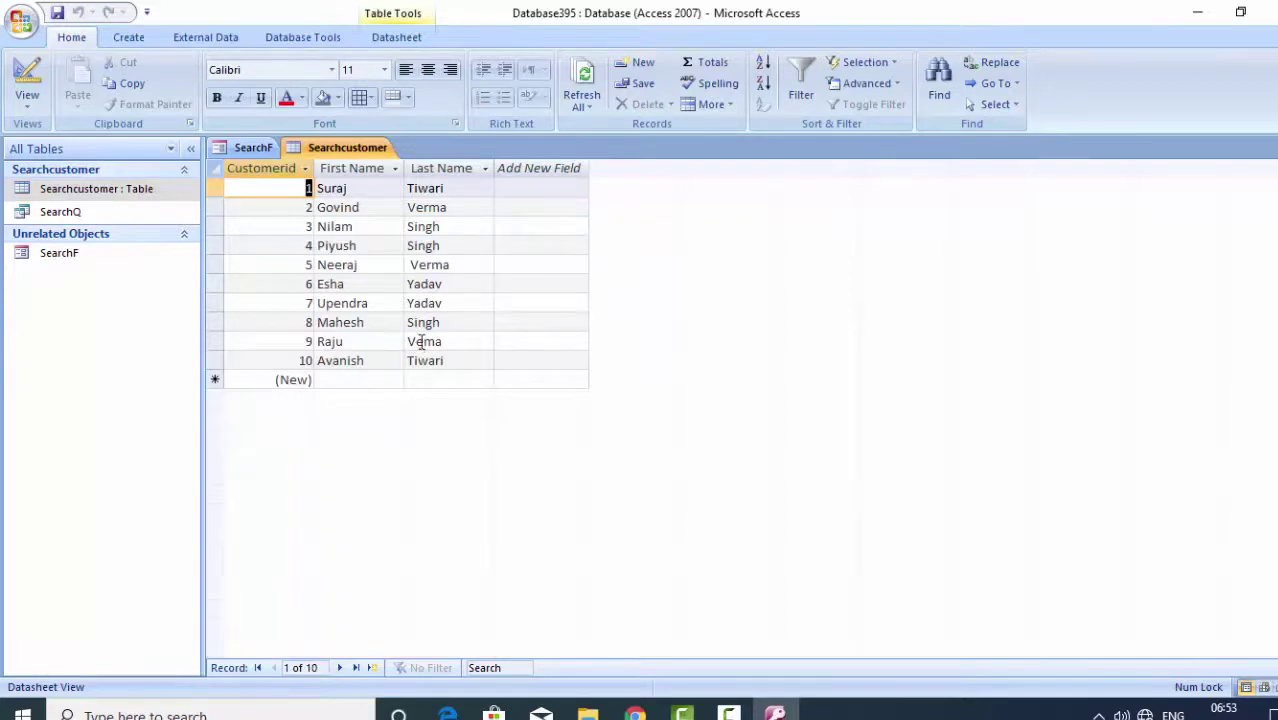
# Insert the missing 'r' into record 9's last name and save the database
pyautogui.click(423, 341)
pyautogui.write('r')
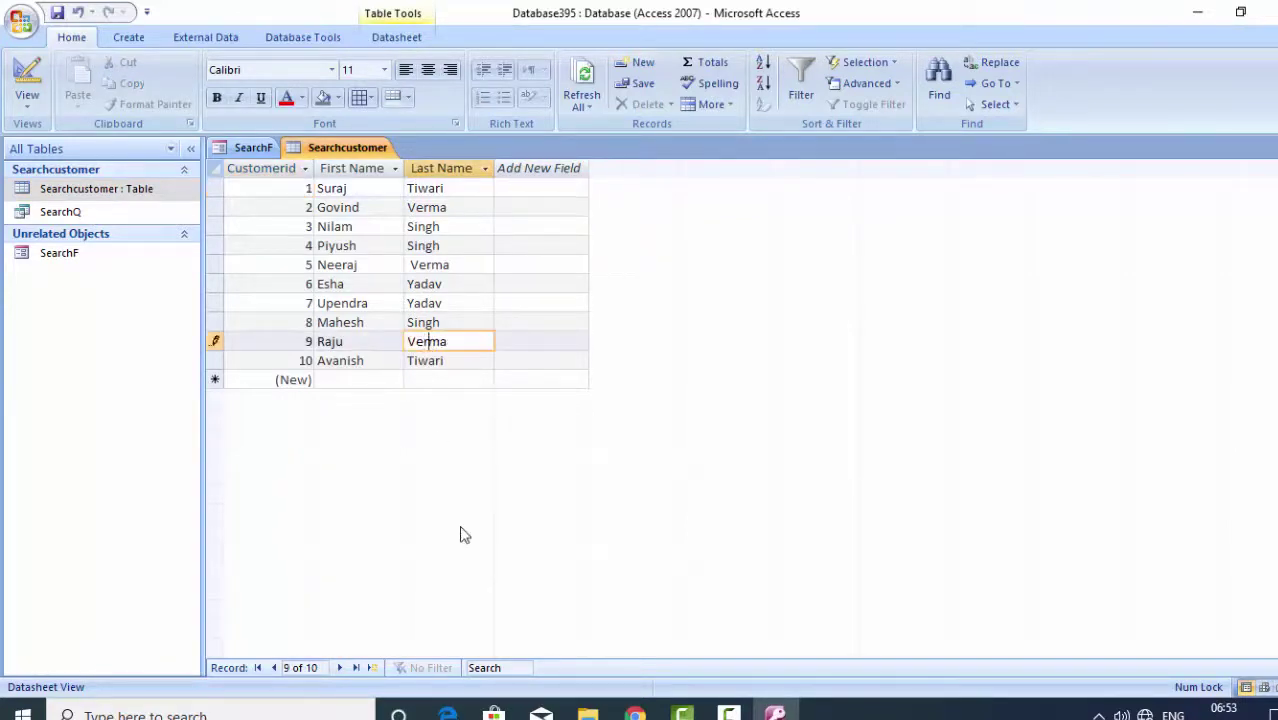
pyautogui.click(20, 20)
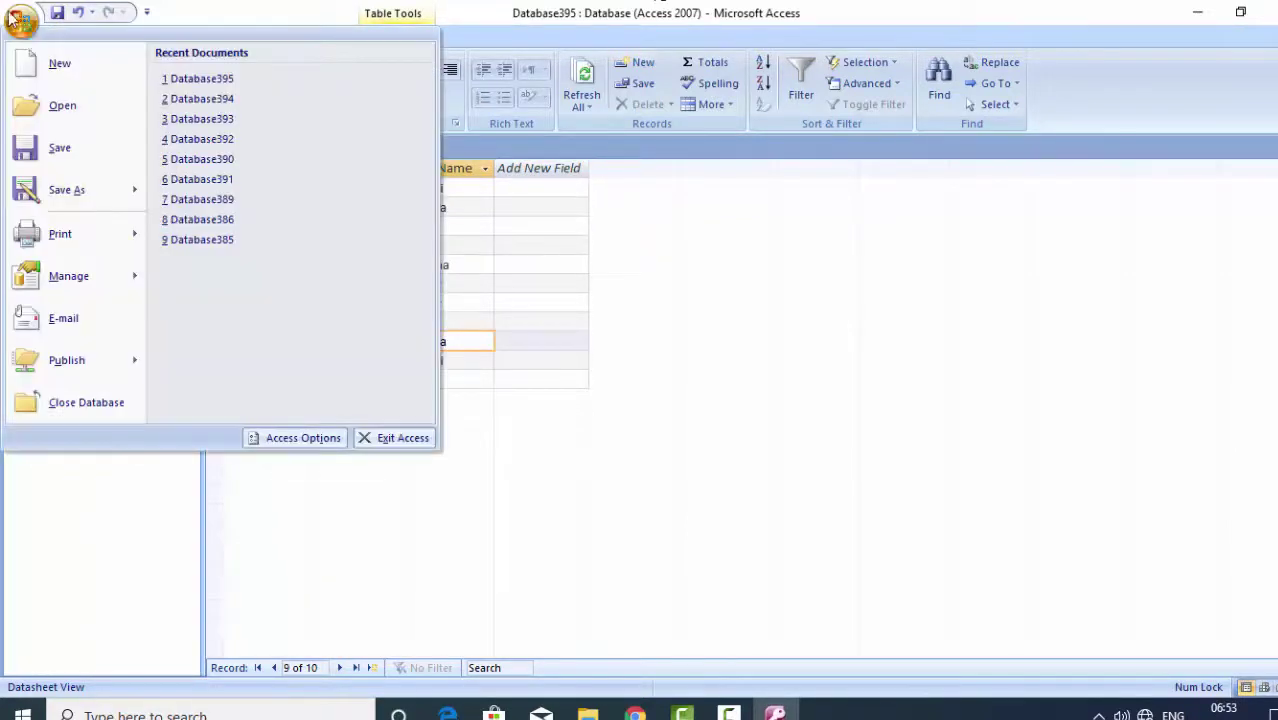
pyautogui.click(62, 144)
# Exit and relaunch Access, reopening Database395 and the SearchF form
pyautogui.click(1268, 12)
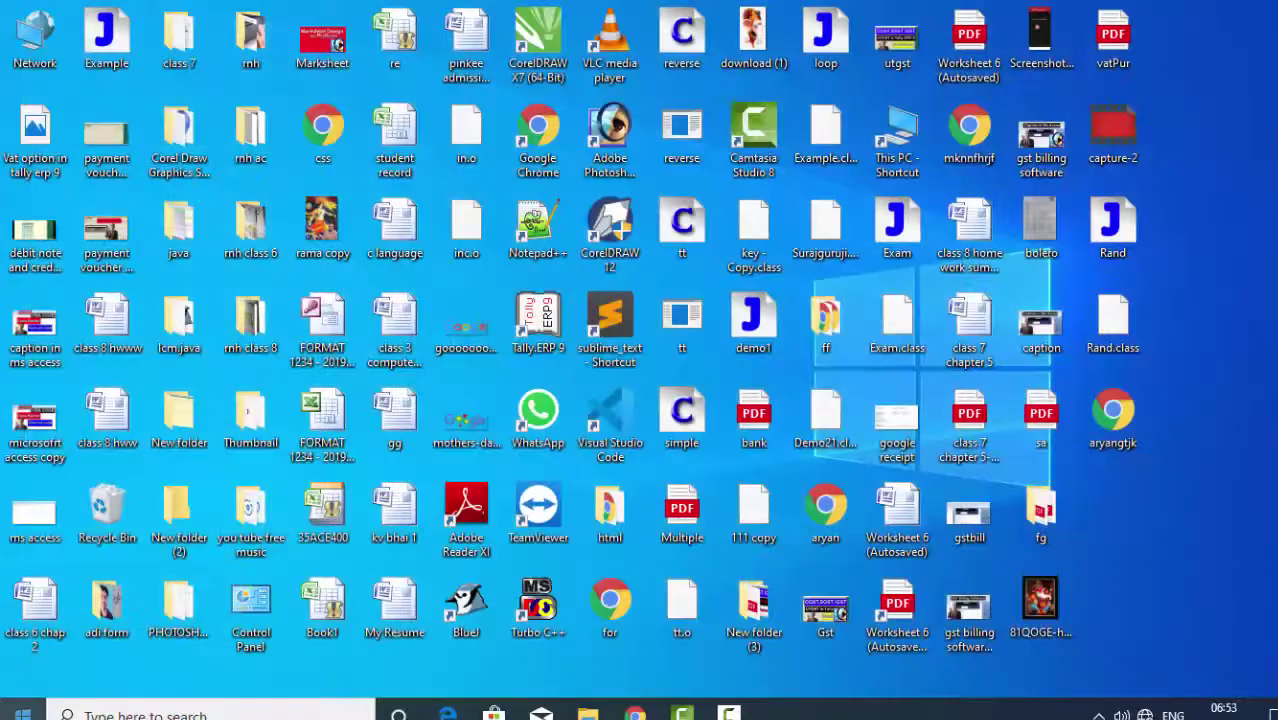
pyautogui.click(22, 712)
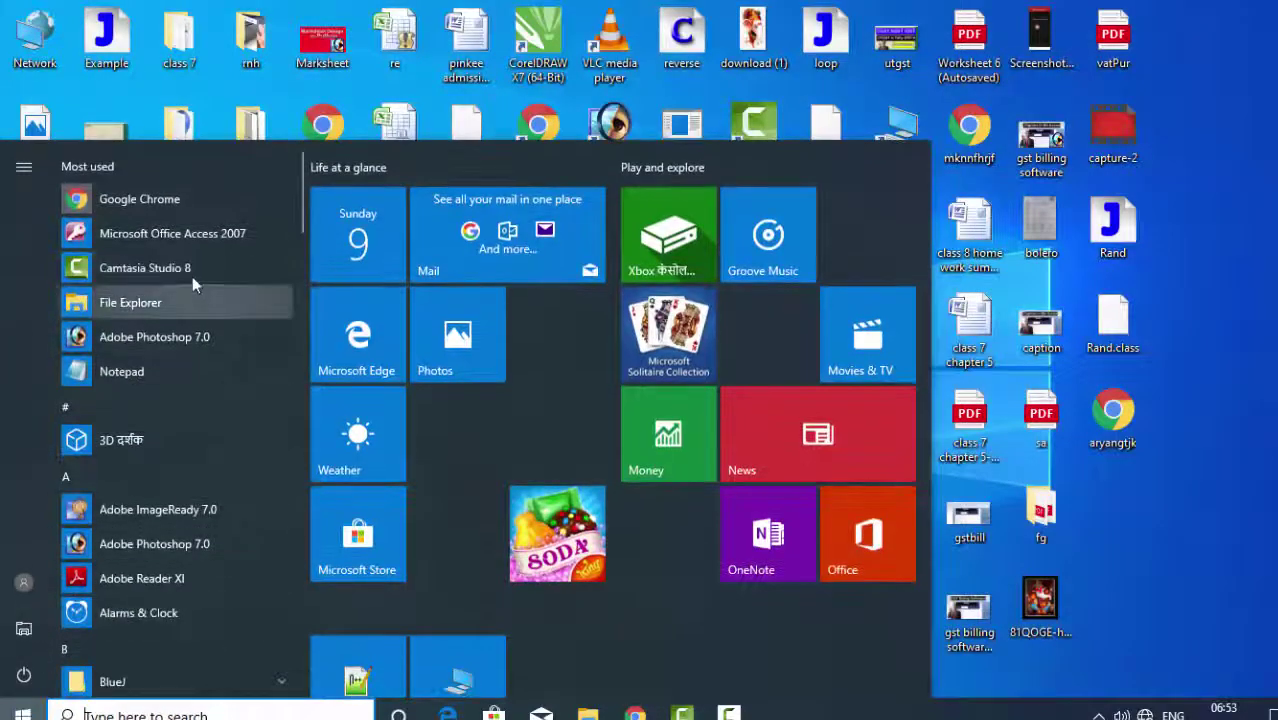
pyautogui.click(193, 237)
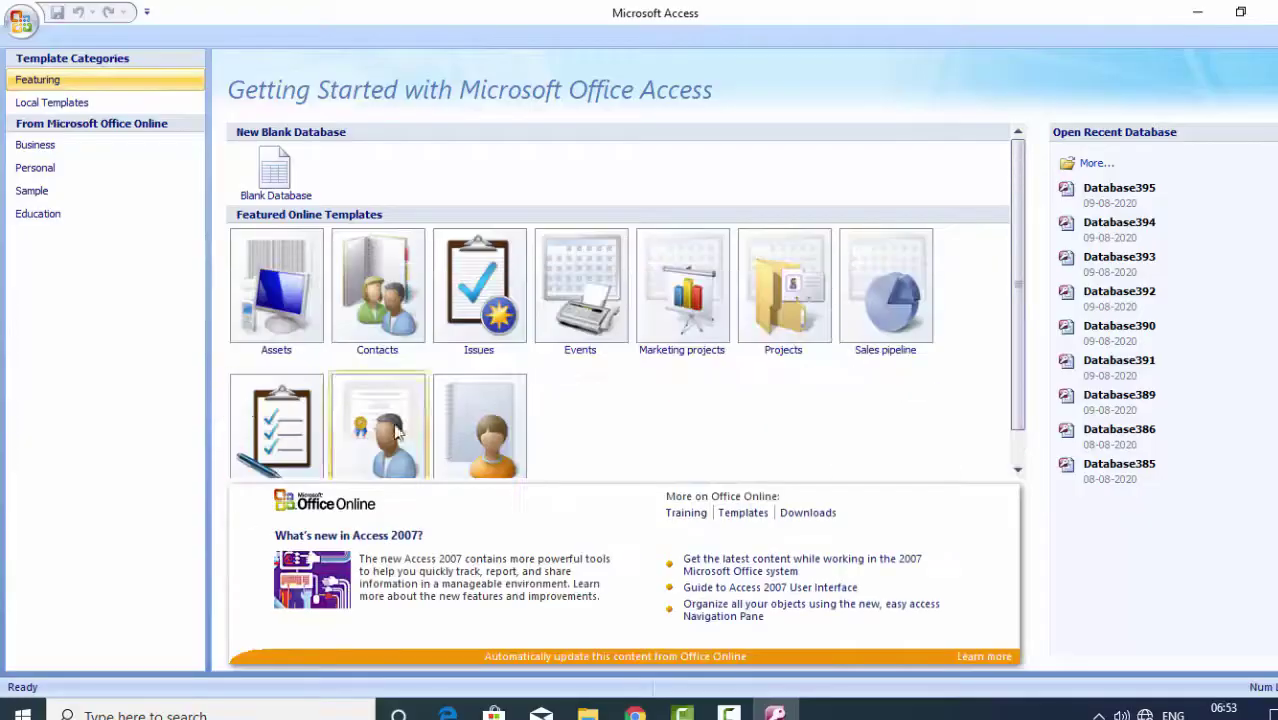
pyautogui.click(1138, 193)
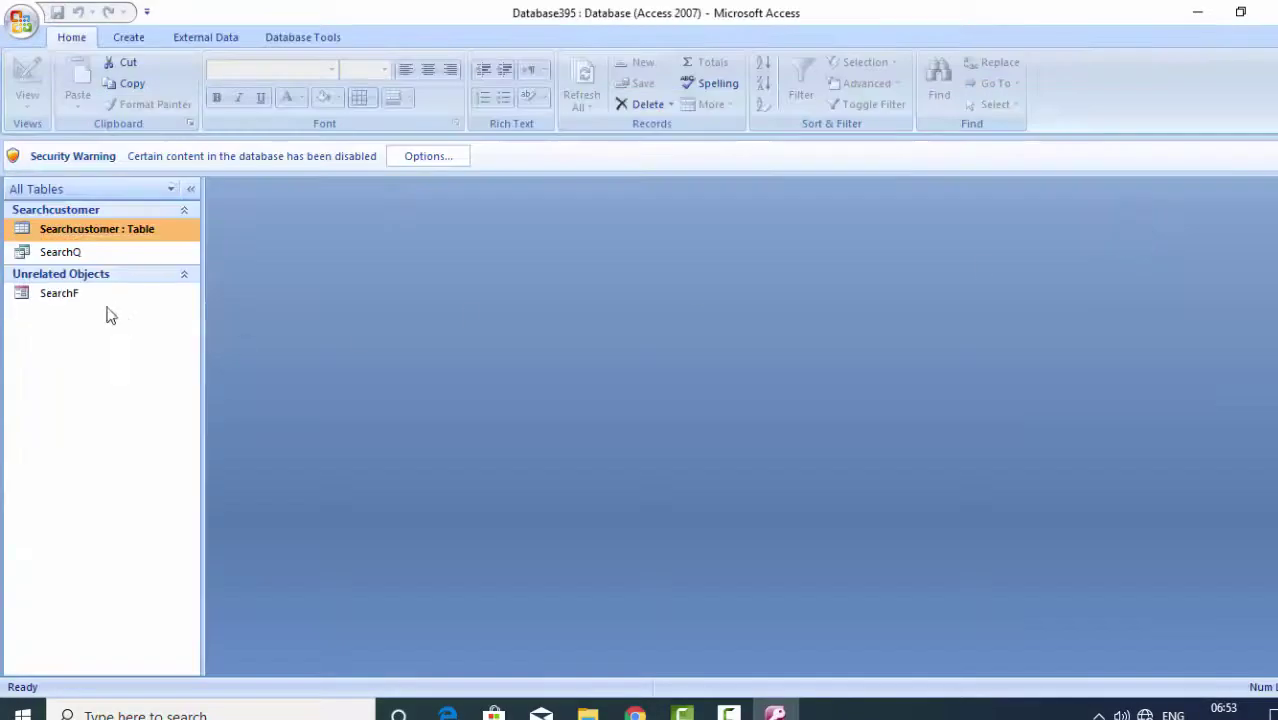
pyautogui.doubleClick(105, 291)
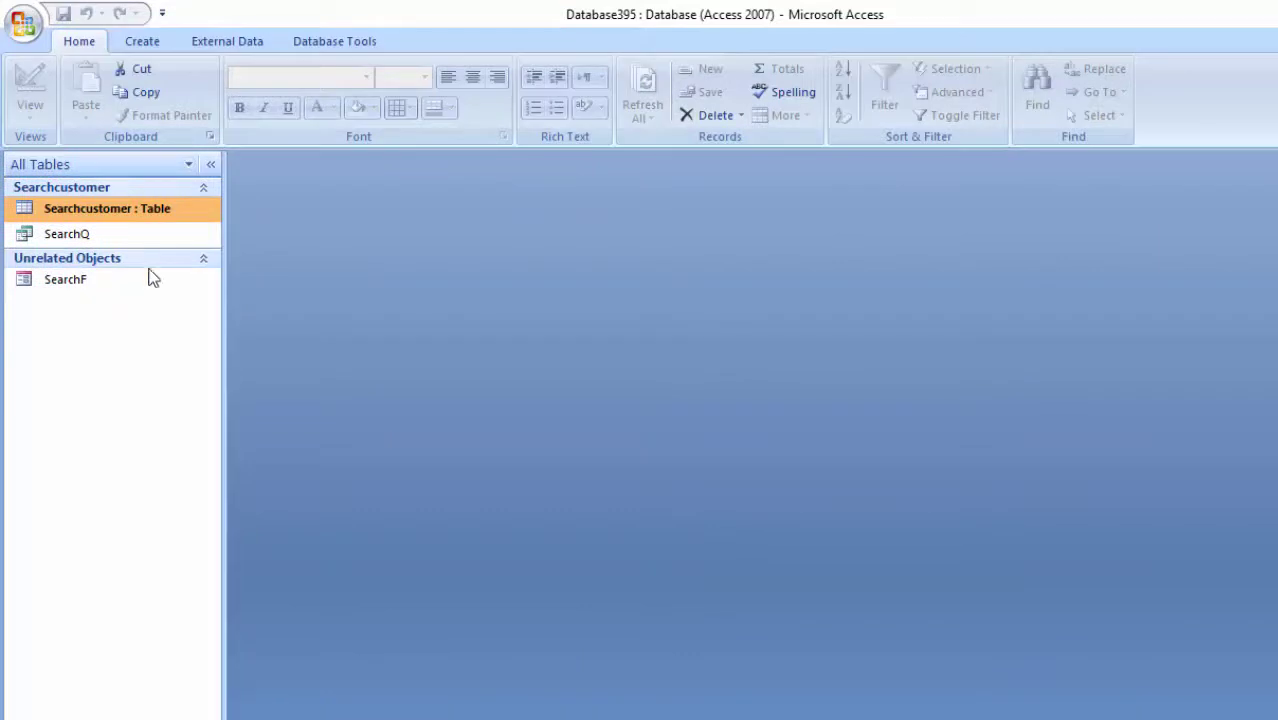
pyautogui.doubleClick(151, 279)
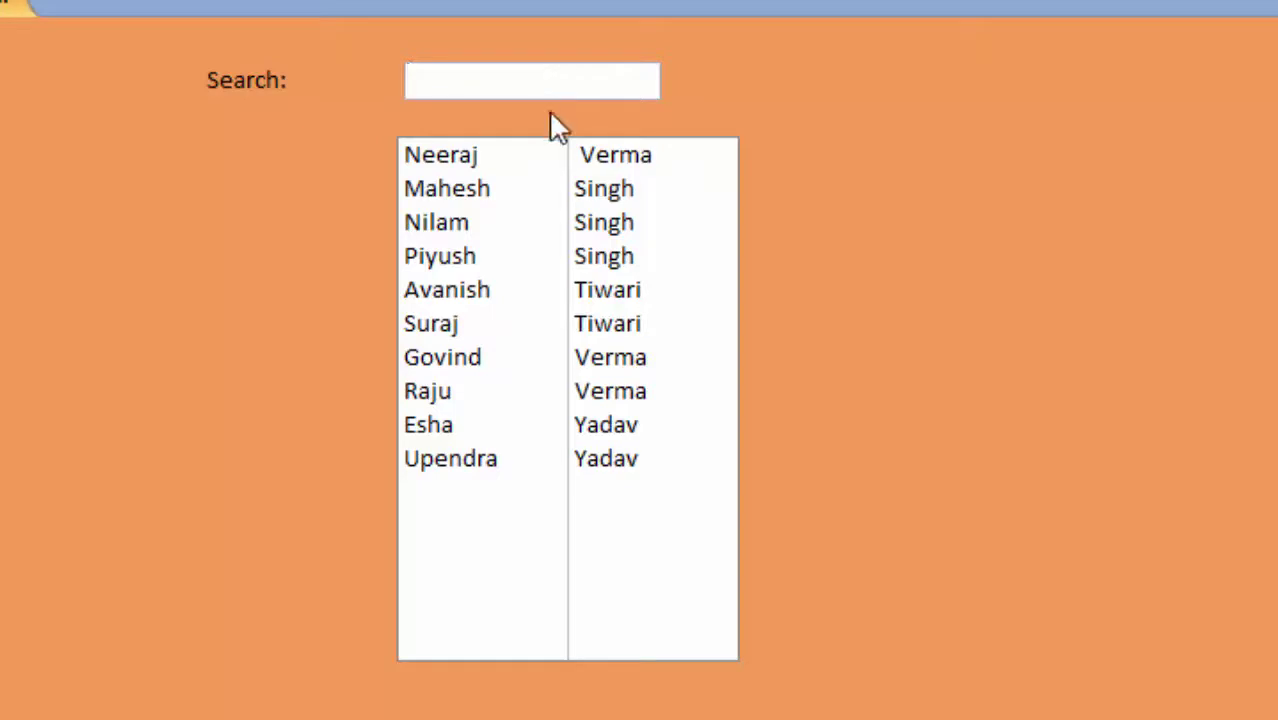
# Try 'v' and then 'T' in the Search box, clearing each afterwards
pyautogui.write('v')
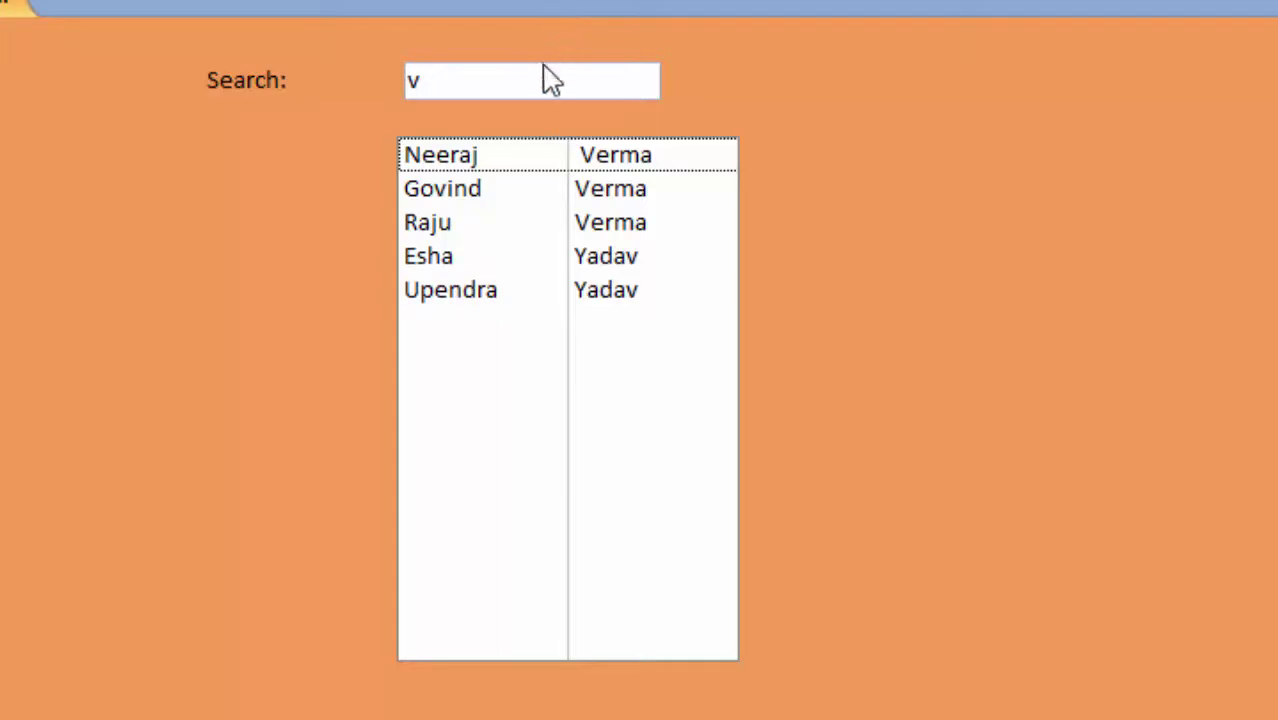
pyautogui.click(545, 73)
pyautogui.press('BackSpace')
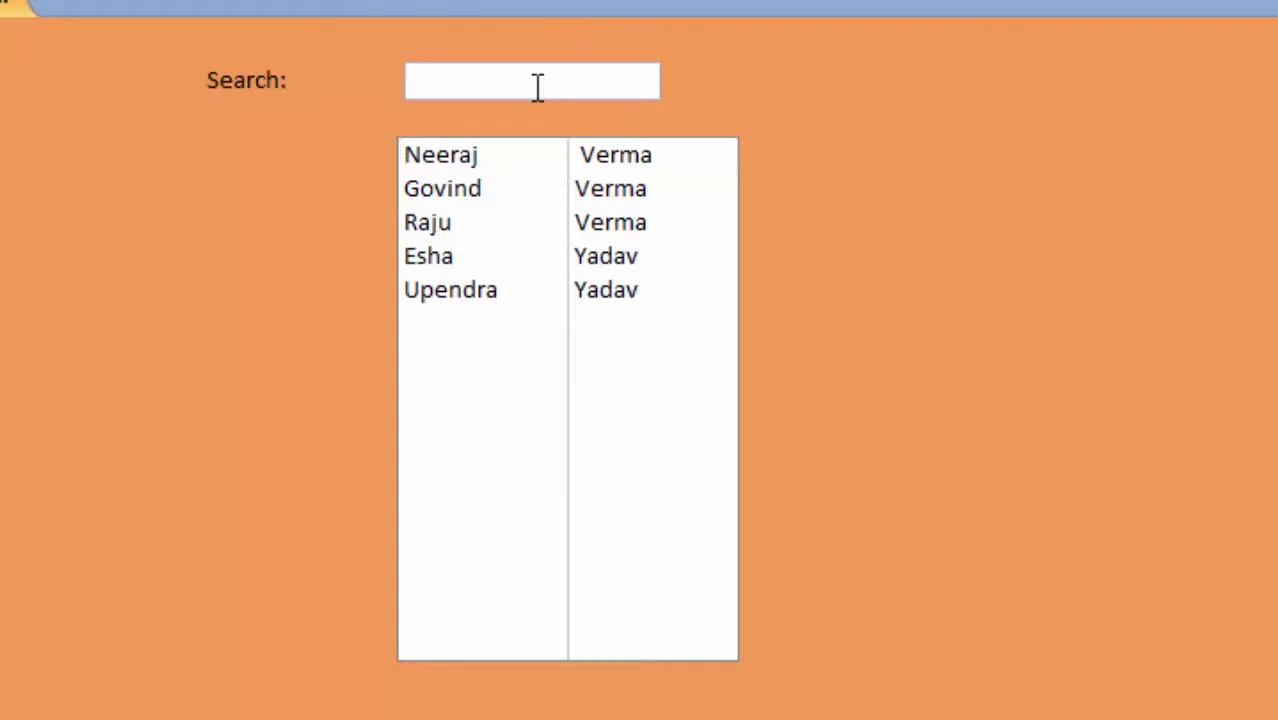
pyautogui.write('T')
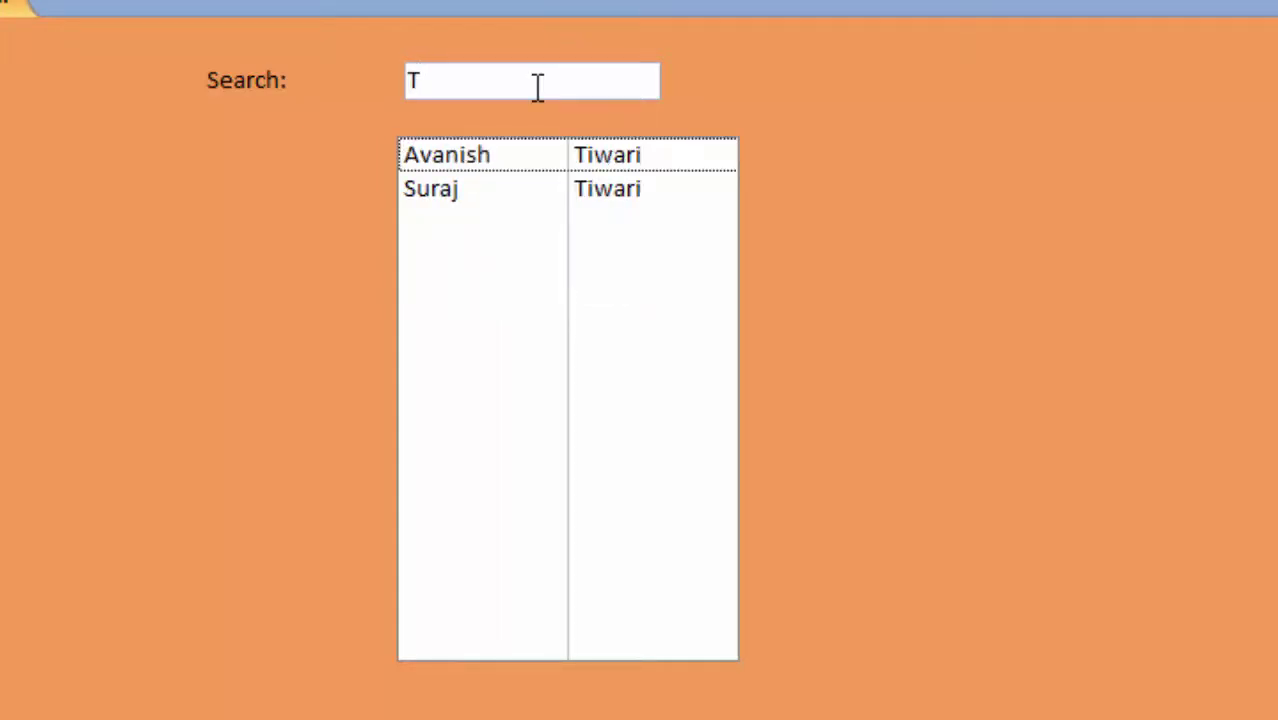
pyautogui.click(531, 84)
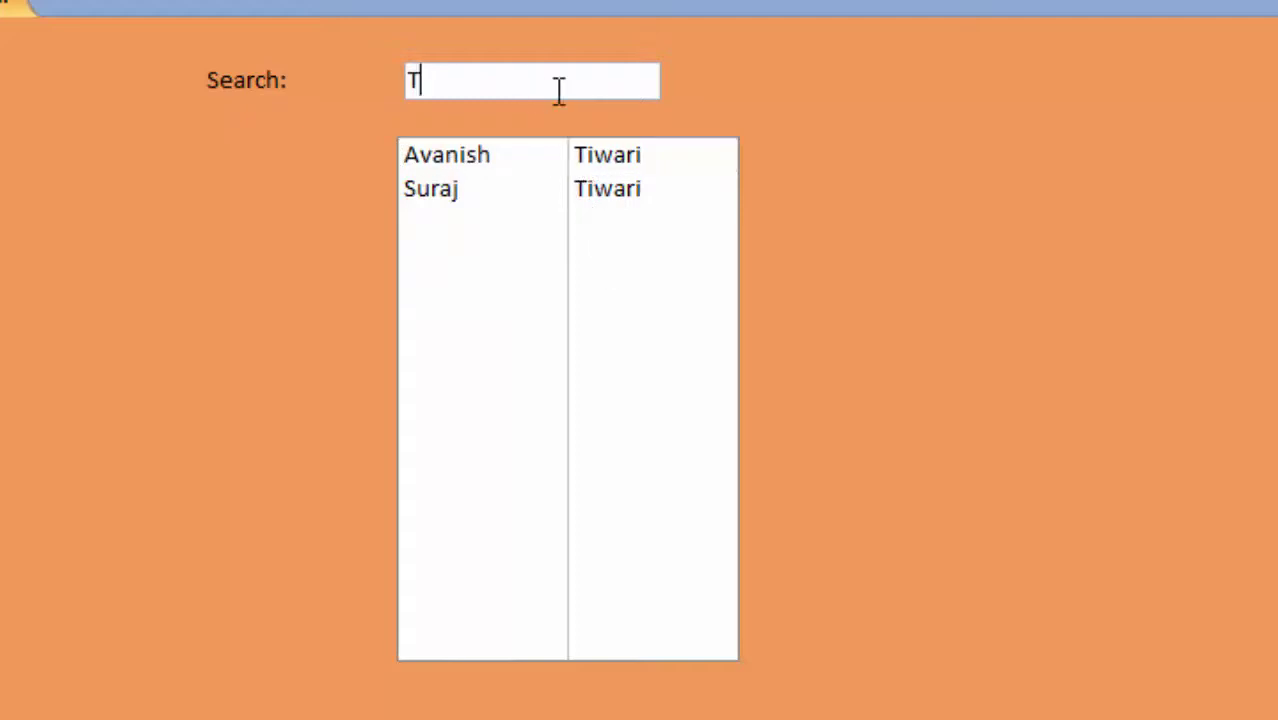
pyautogui.press('BackSpace')
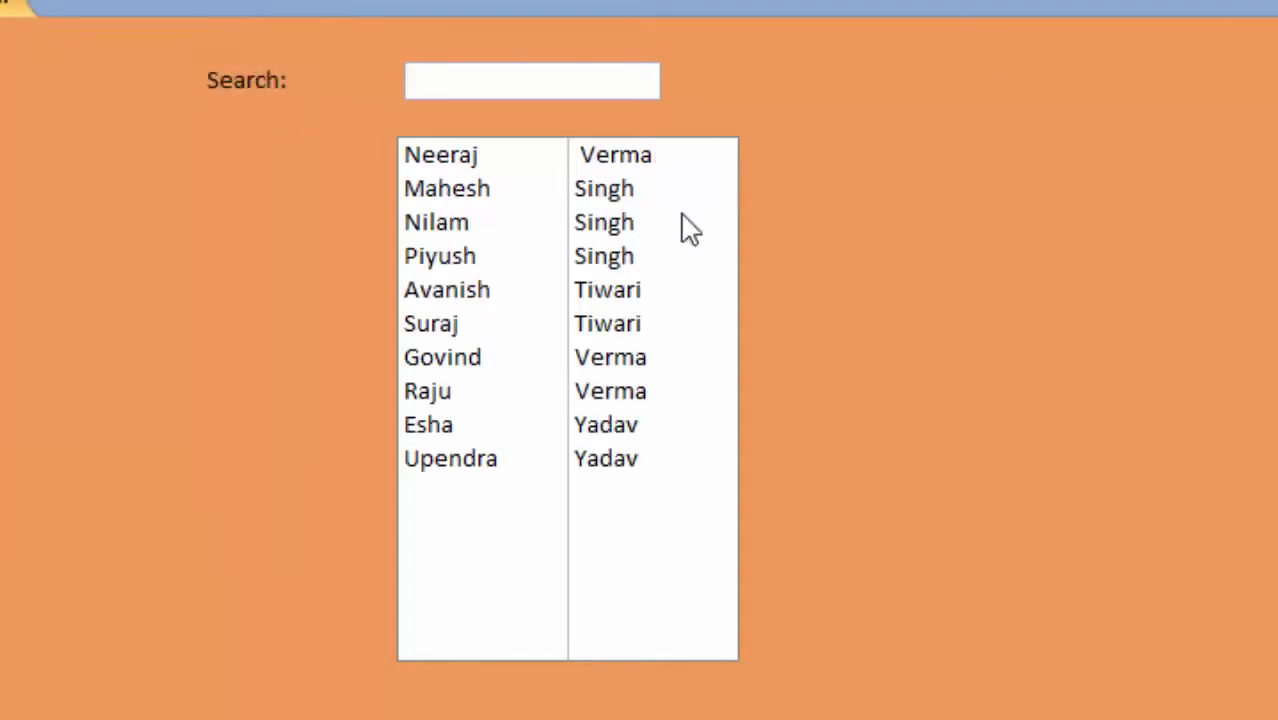
# Search for 'Y' to narrow the list to the two matching customers
pyautogui.click(561, 81)
pyautogui.write('Y')
pyautogui.press('Return')
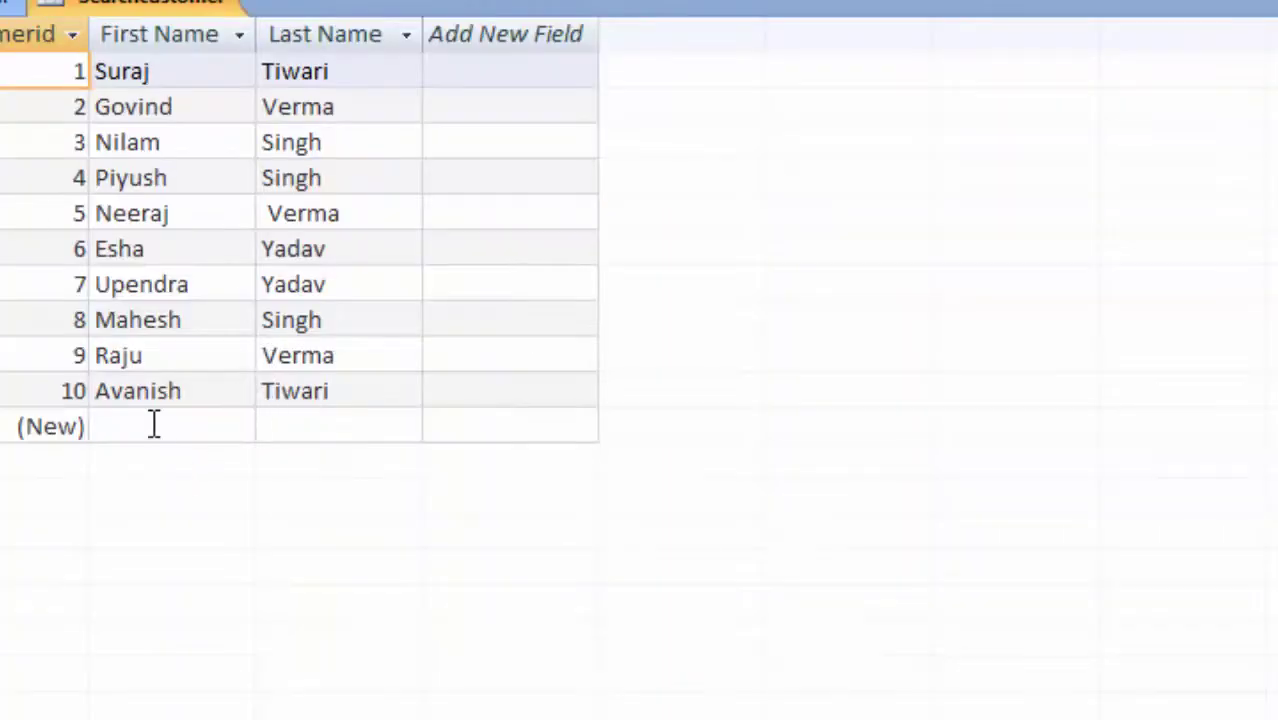
# Enter a new customer's first and last name in a new datasheet row
pyautogui.click(151, 424)
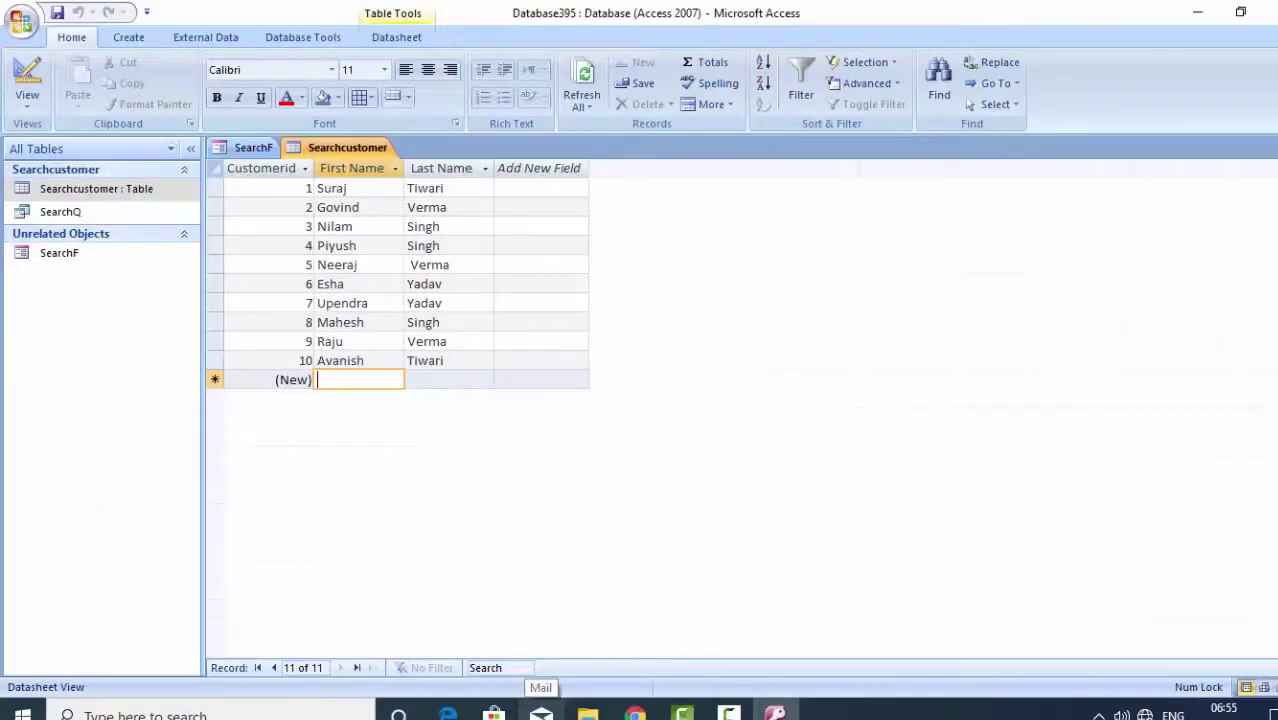
pyautogui.write('Rit')
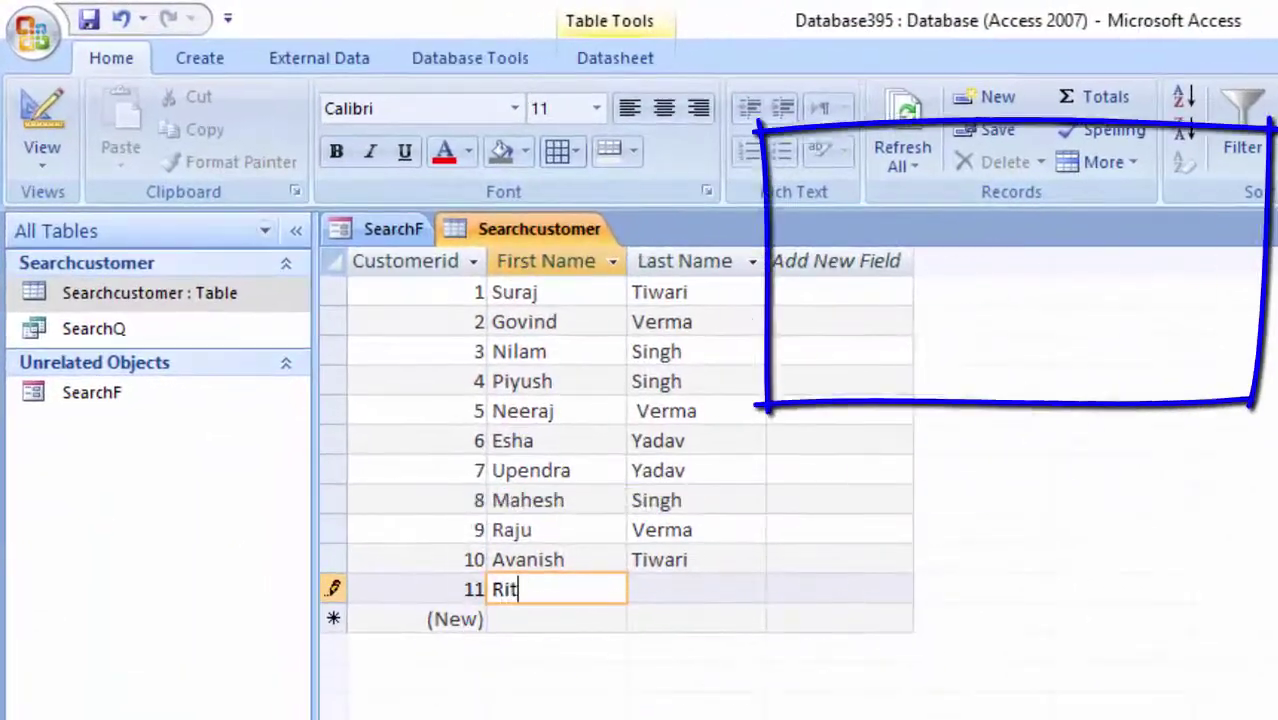
pyautogui.write('esh')
pyautogui.press('Tab')
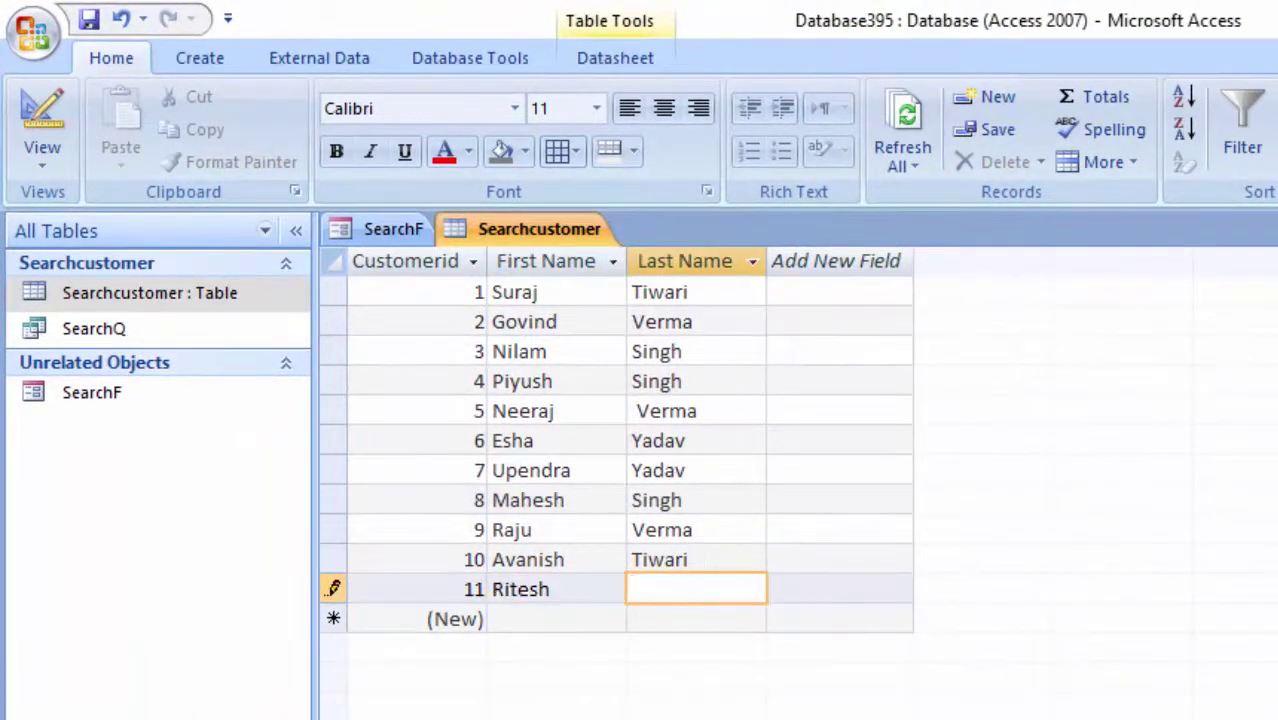
pyautogui.write('Yadav')
pyautogui.press('Tab')
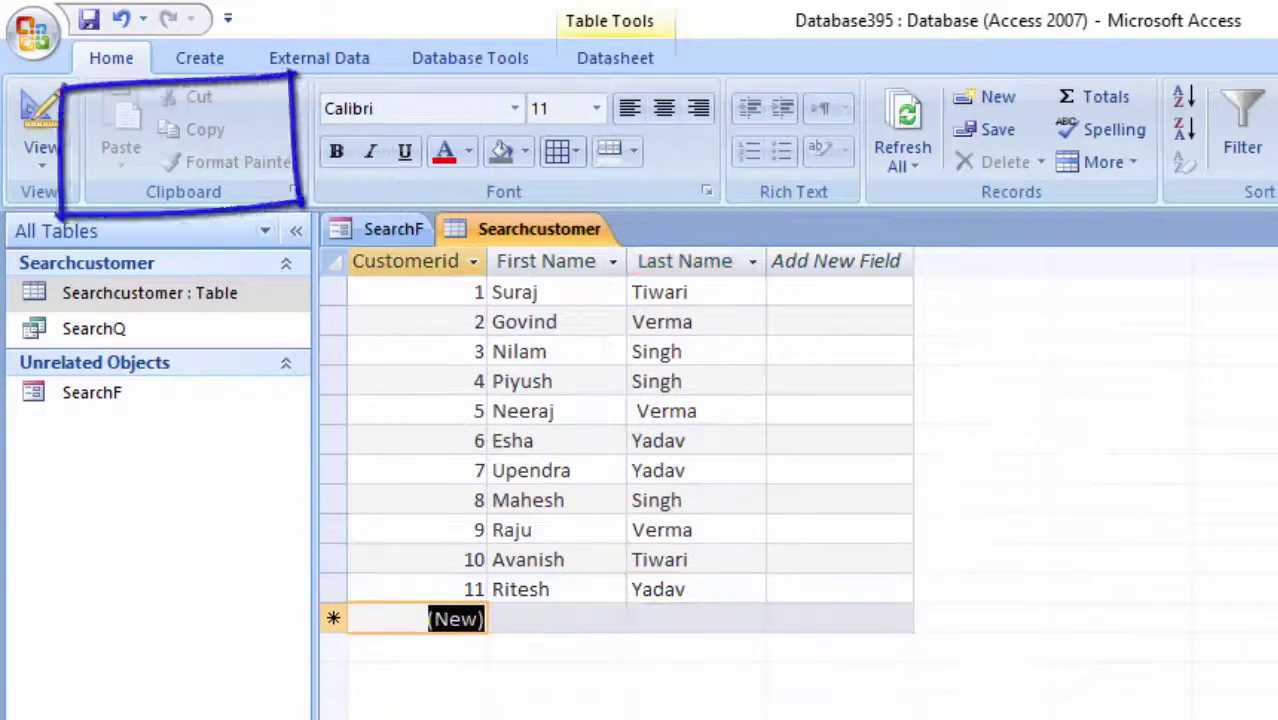
# Enter customer 14's first and last name in the next row
pyautogui.click(556, 618)
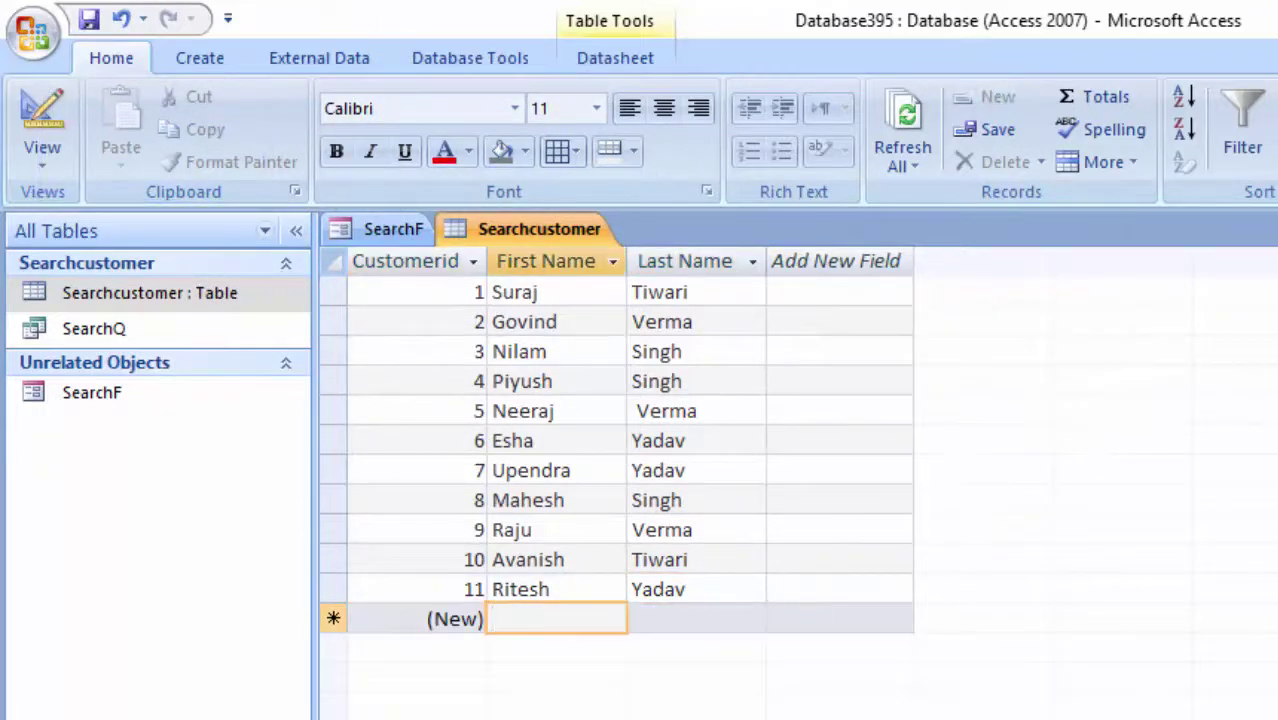
pyautogui.write('Dur')
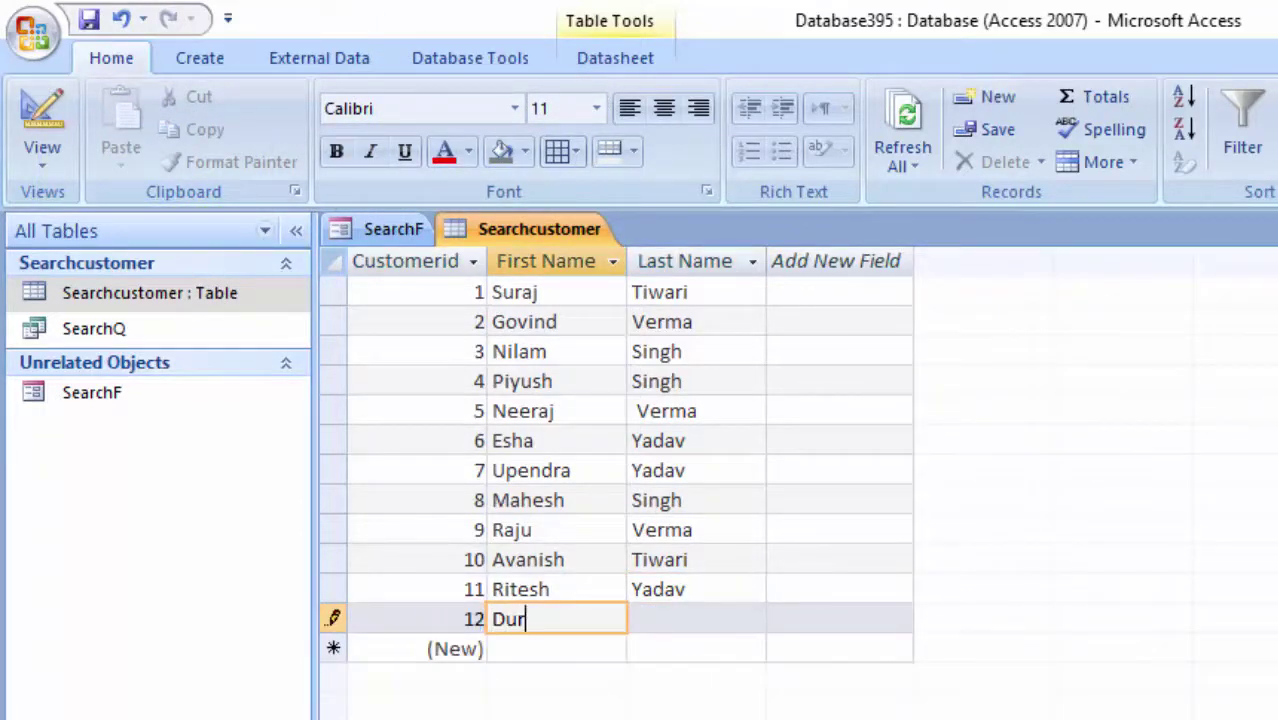
pyautogui.write('ge')
pyautogui.write('ju')
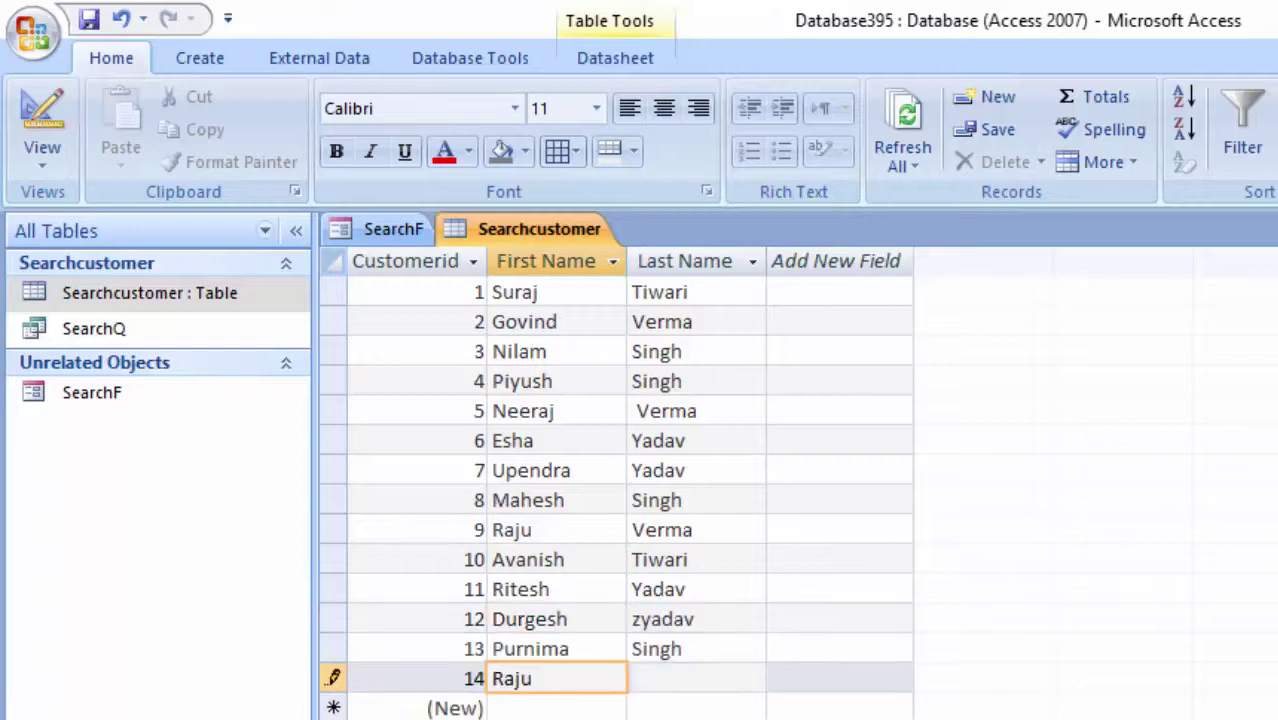
pyautogui.press('Tab')
pyautogui.write('J')
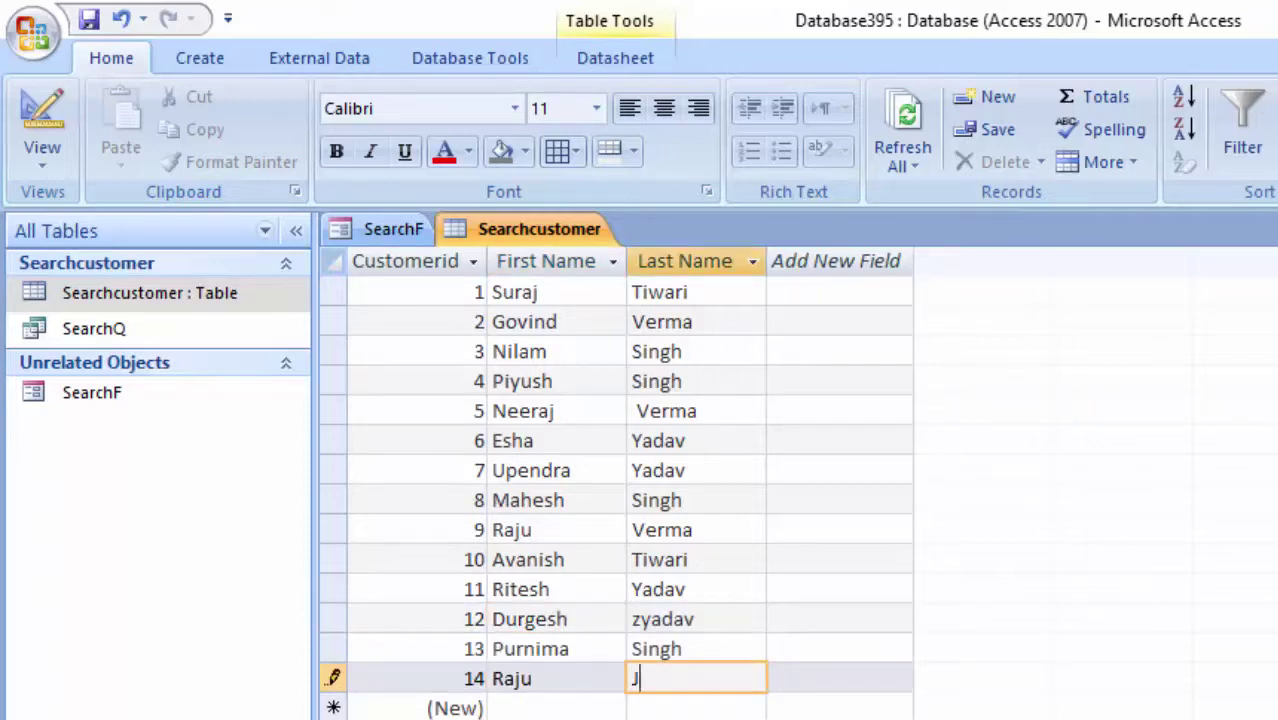
pyautogui.write('ais')
pyautogui.write('wal')
pyautogui.press('Tab')
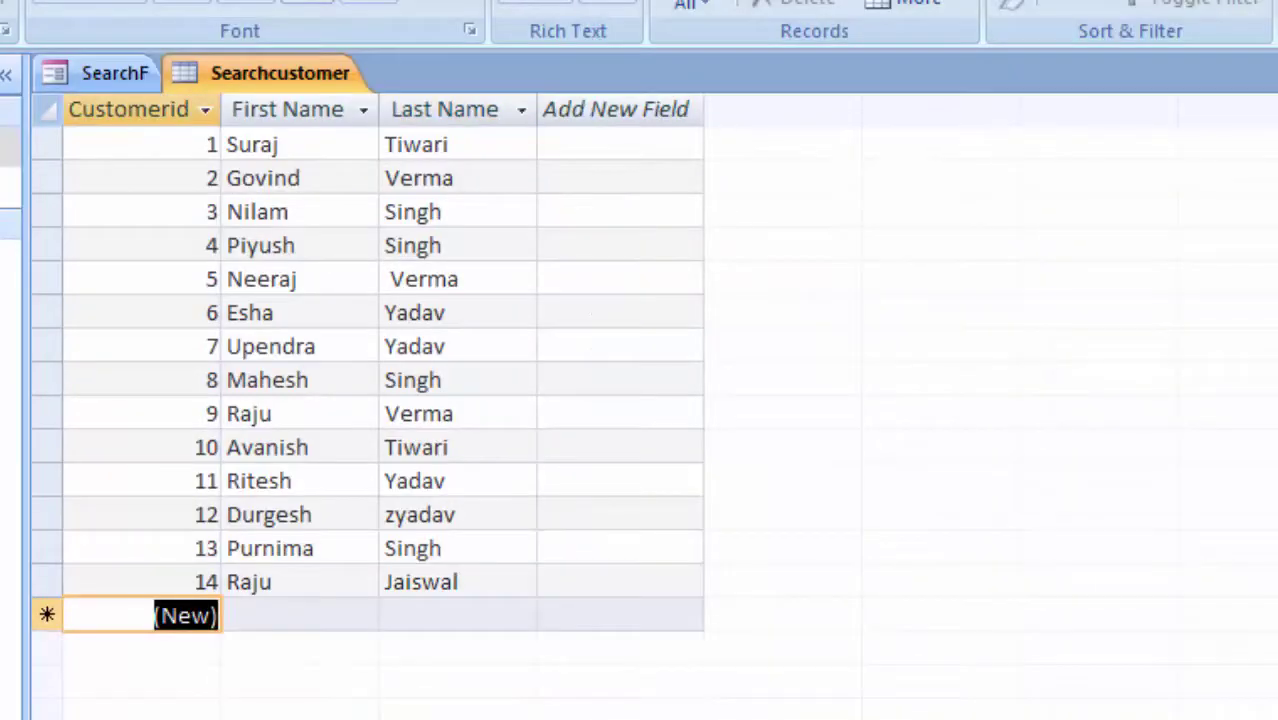
# Enter customer 15's first and last name, save the records, and bring up the Start menu
pyautogui.click(300, 615)
pyautogui.write('Na')
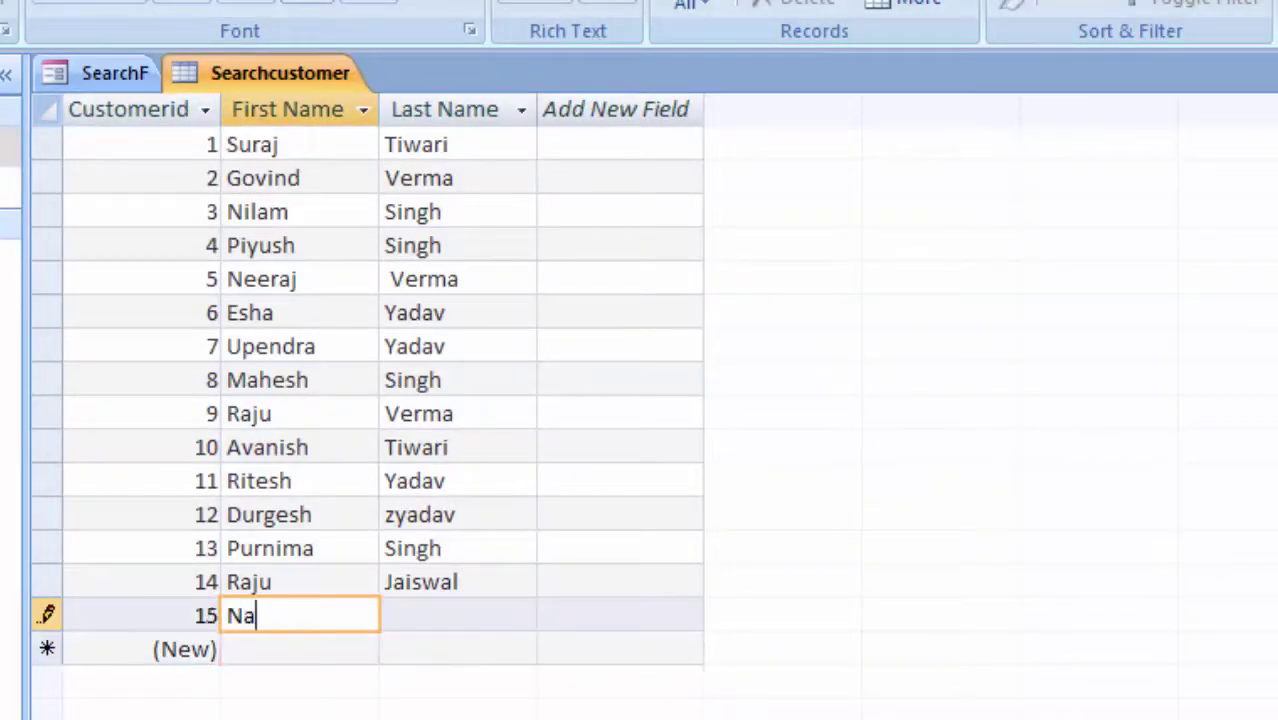
pyautogui.write('nd')
pyautogui.write('a')
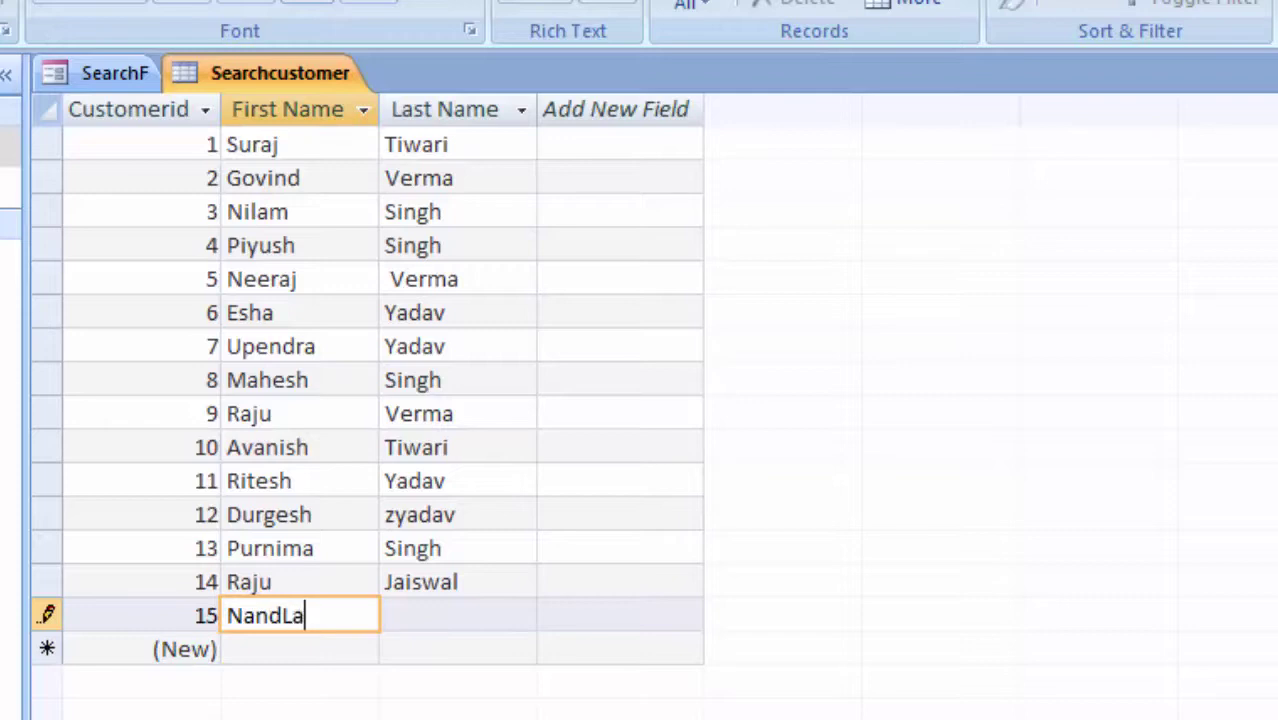
pyautogui.write('l')
pyautogui.write(' Jaisw')
pyautogui.press('BackSpace')
pyautogui.press('BackSpace')
pyautogui.press('BackSpace')
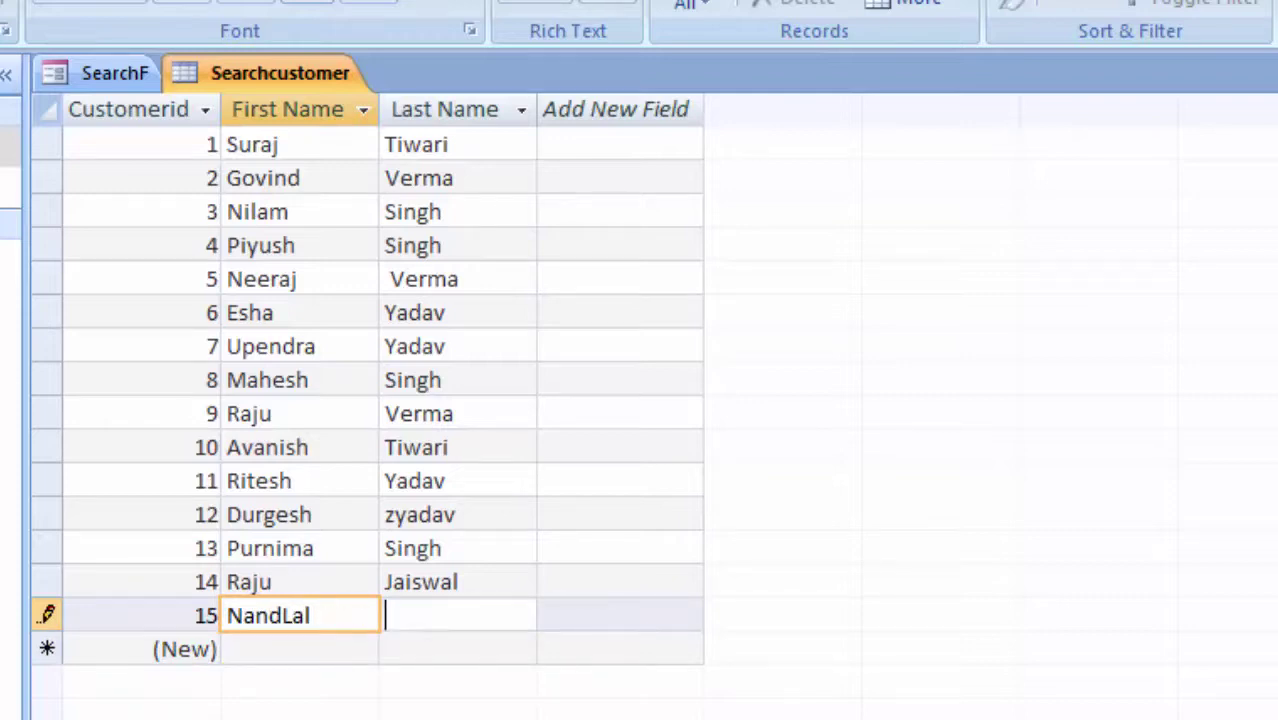
pyautogui.press('Tab')
pyautogui.write('a')
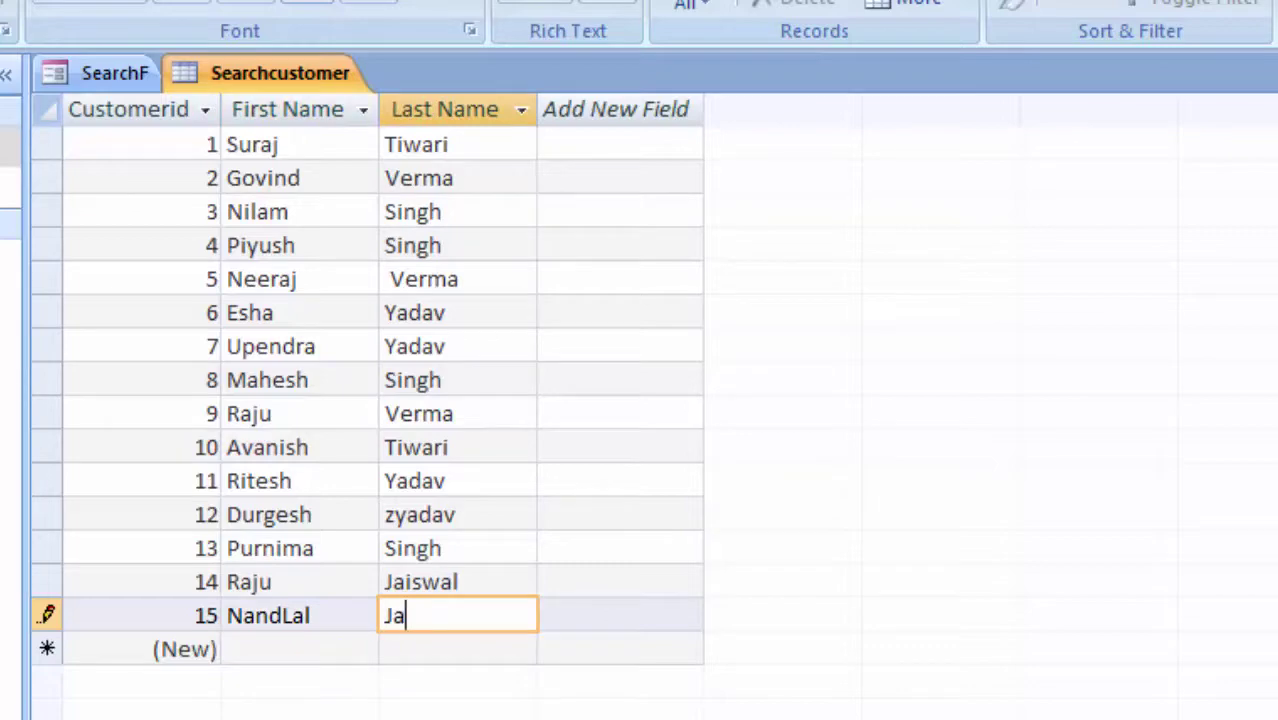
pyautogui.write('iswal')
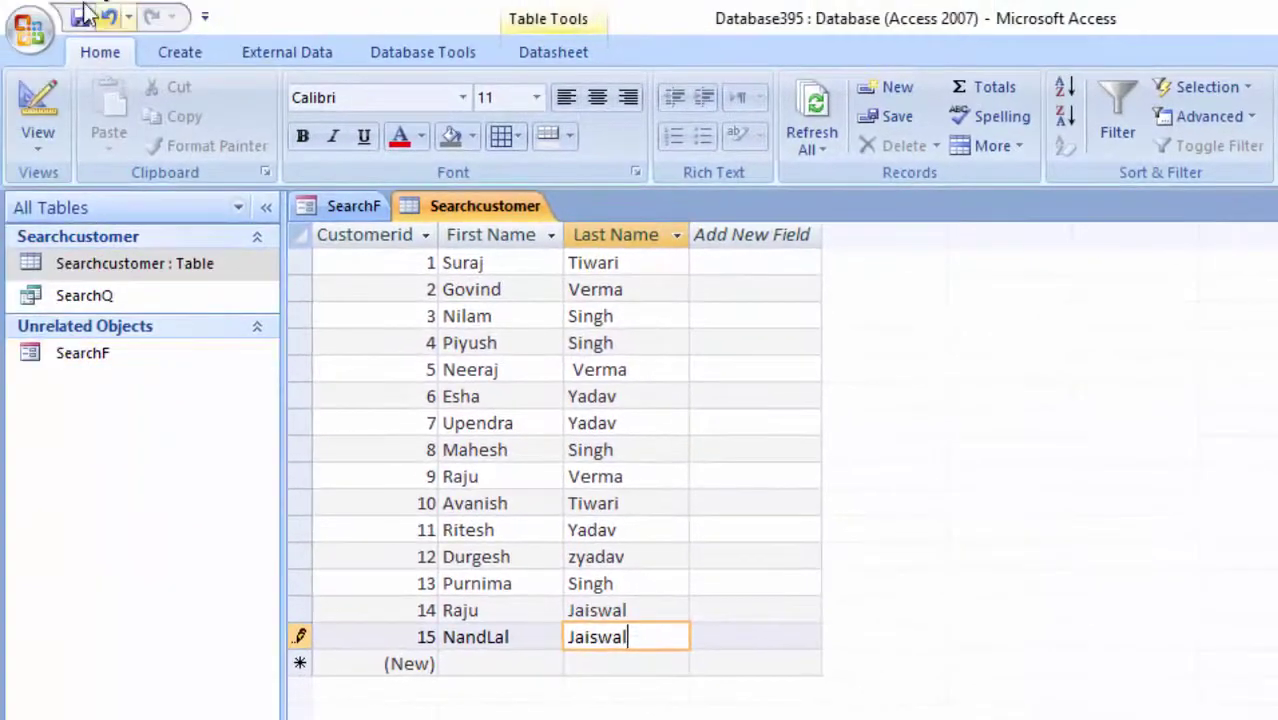
pyautogui.click(80, 17)
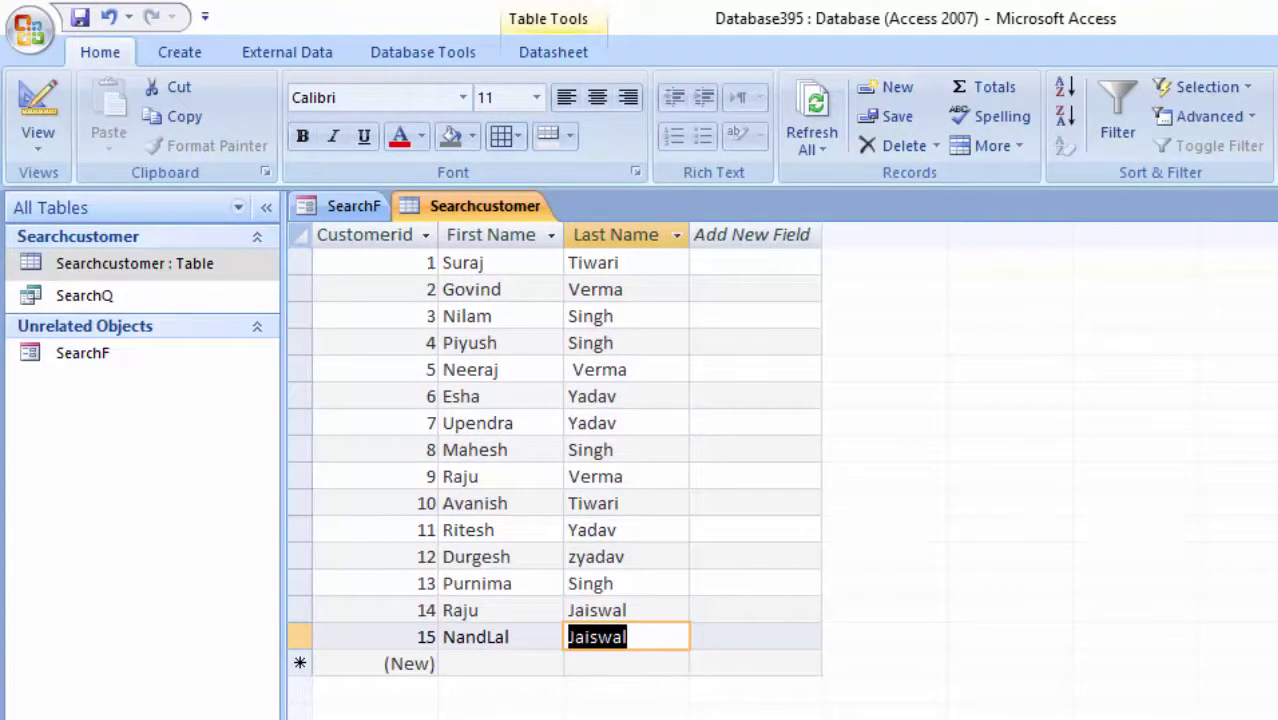
pyautogui.press('super')
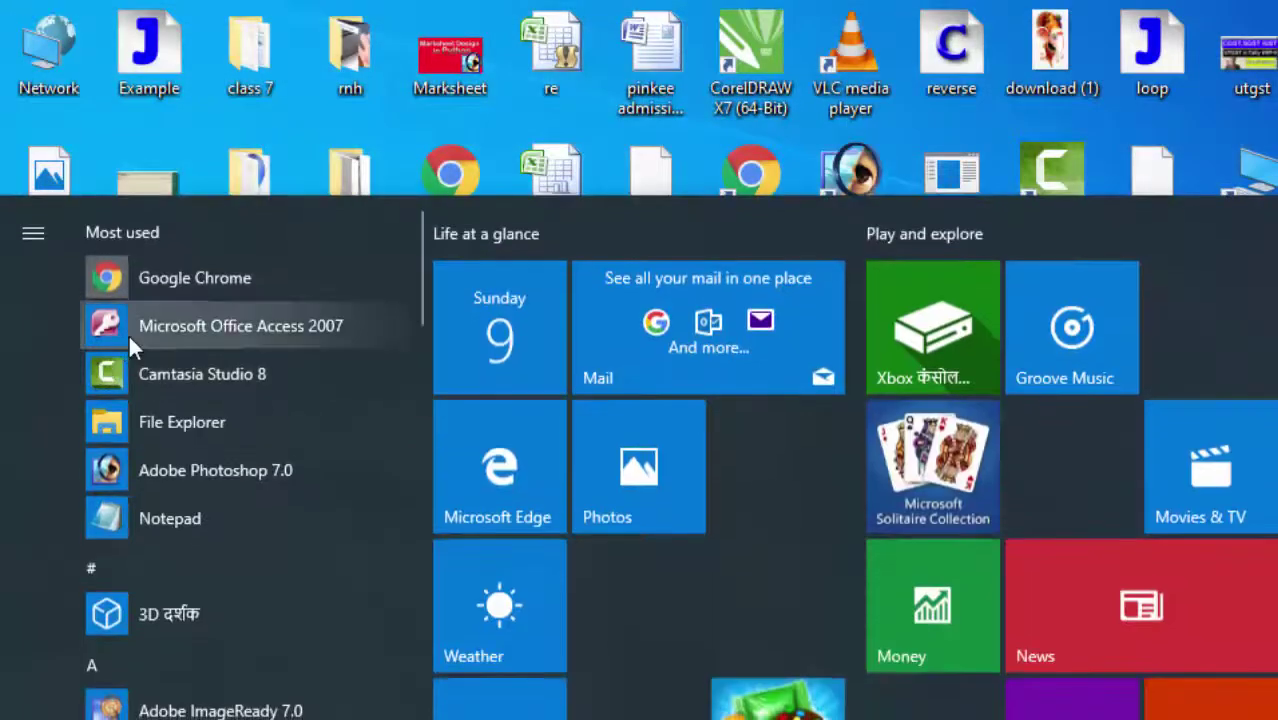
# Relaunch Access on Database395 and open the SearchF form and Searchcustomer table
pyautogui.click(131, 340)
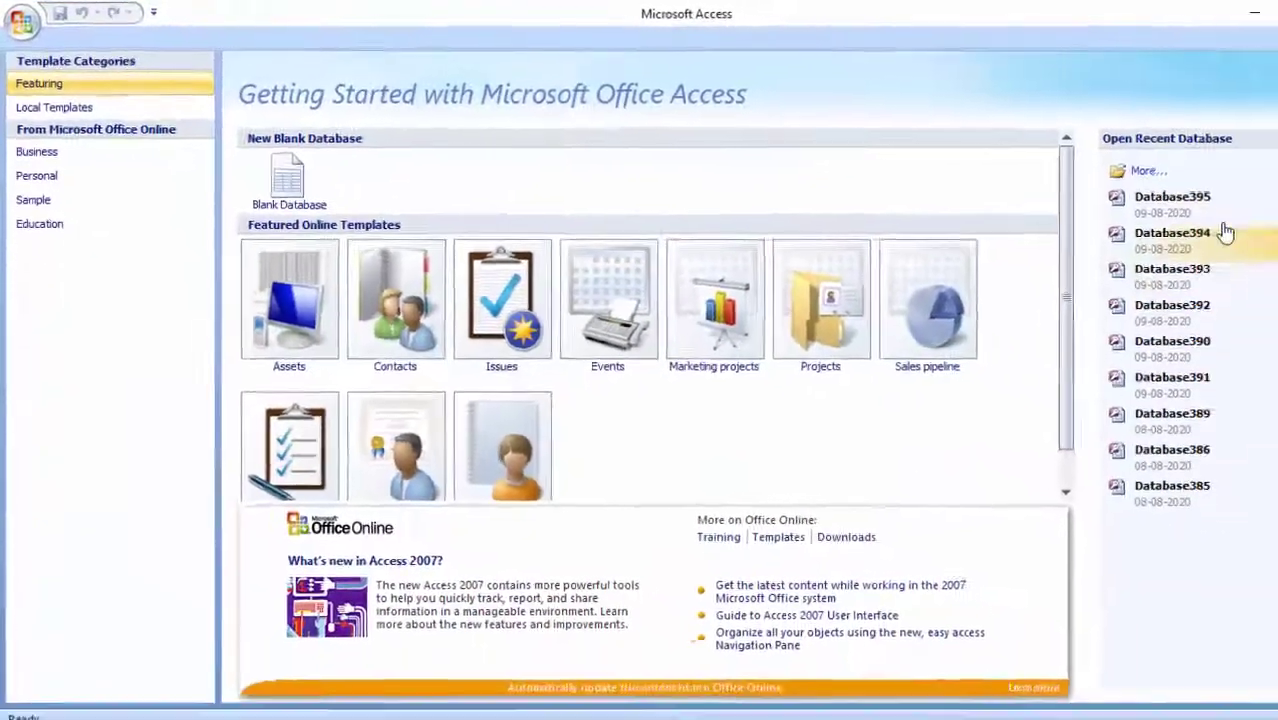
pyautogui.click(1142, 192)
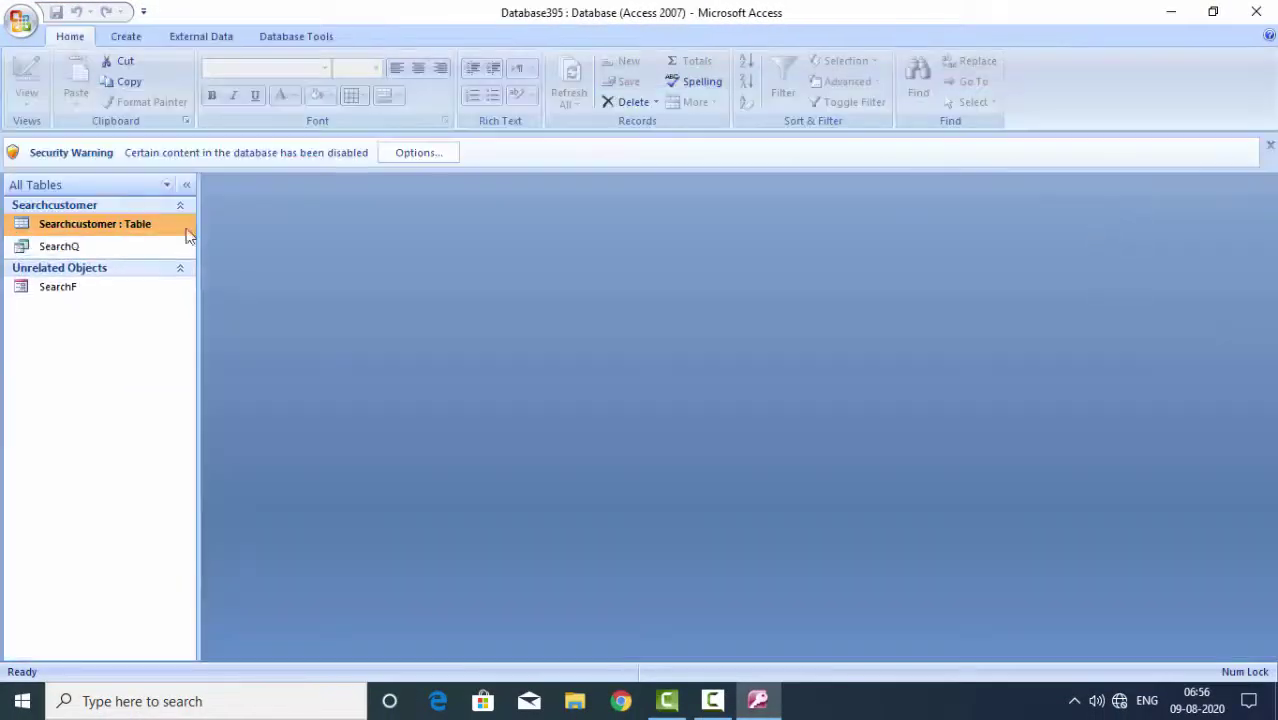
pyautogui.doubleClick(50, 295)
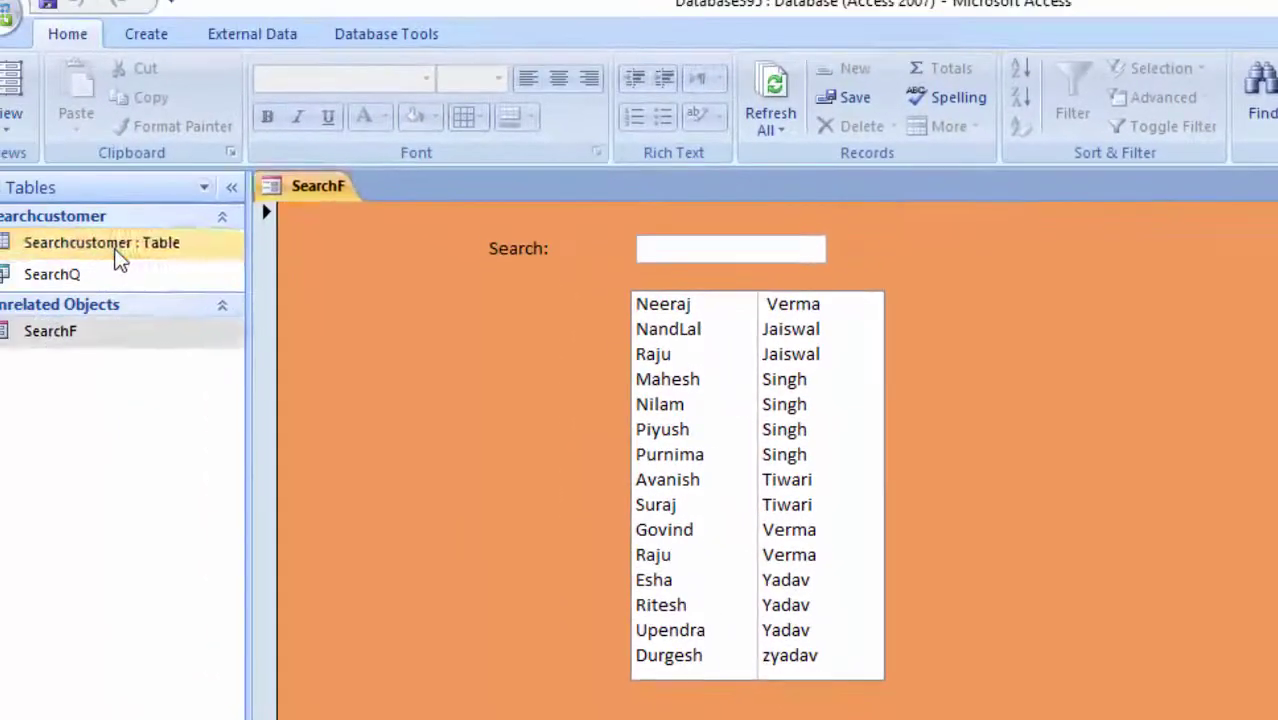
pyautogui.doubleClick(115, 246)
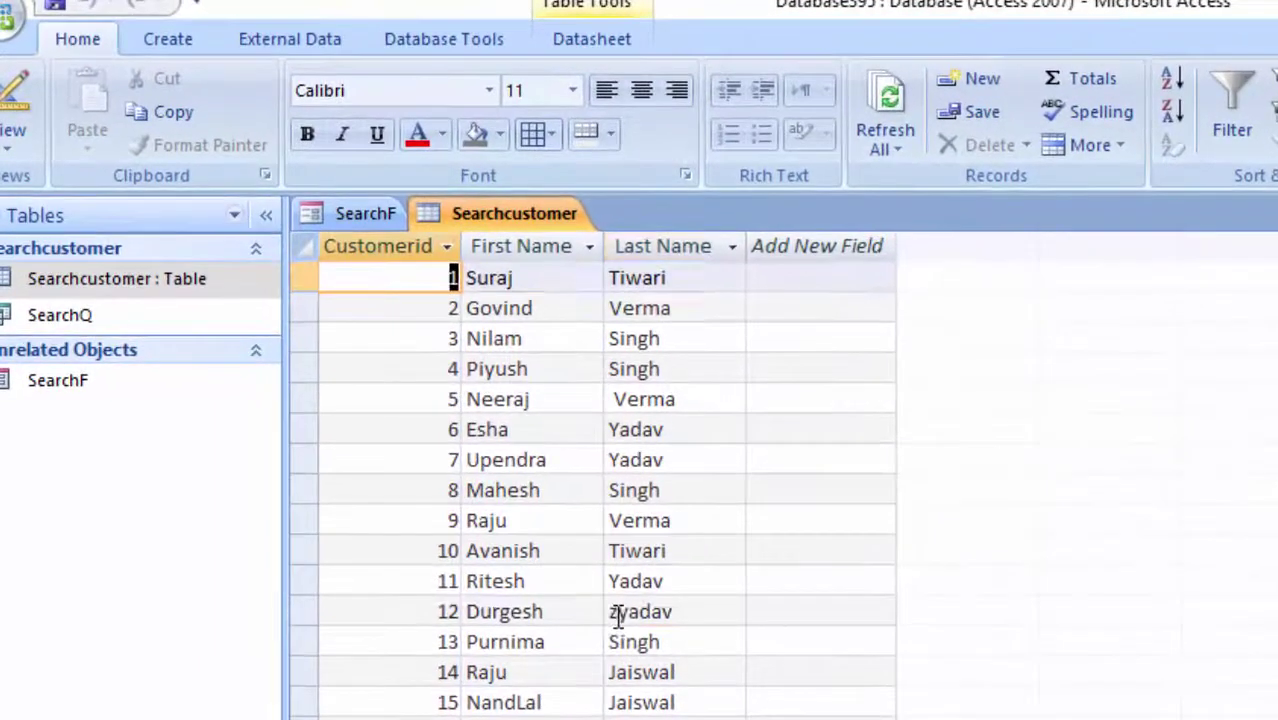
# Remove the stray 'z' from customer 12's last name and save the table
pyautogui.click(536, 532)
pyautogui.press('BackSpace')
pyautogui.write('y')
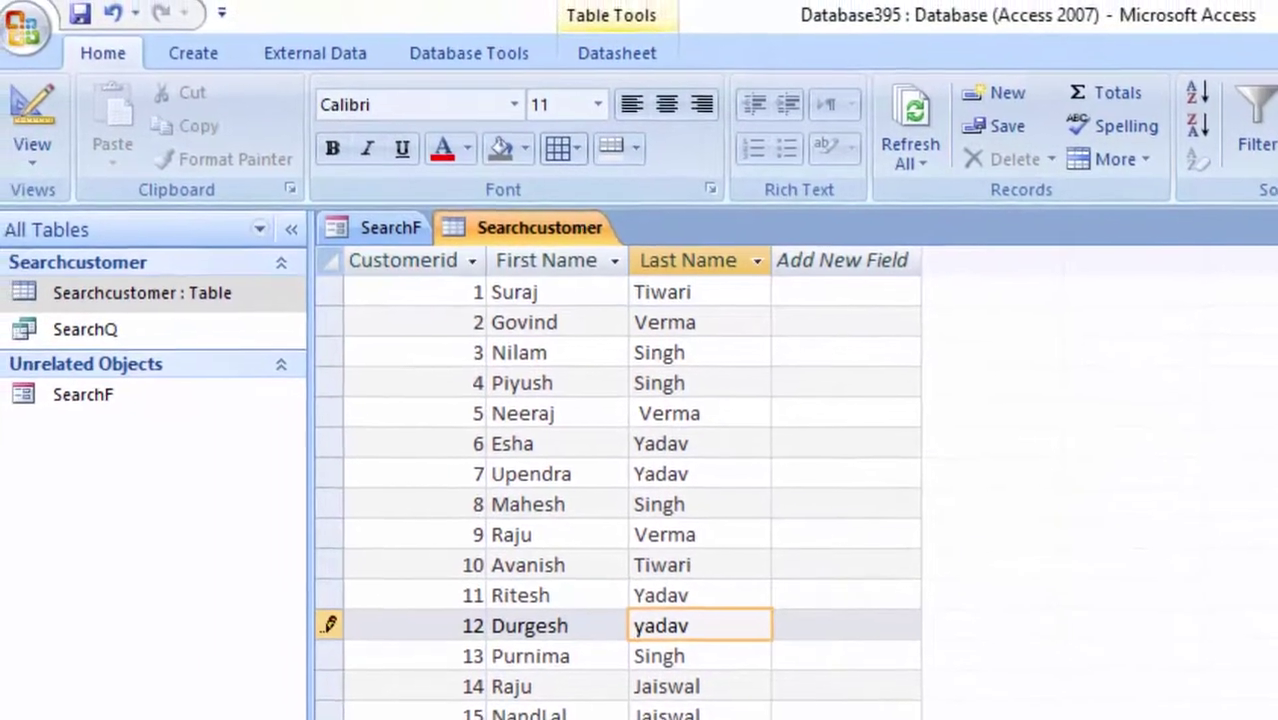
pyautogui.click(90, 20)
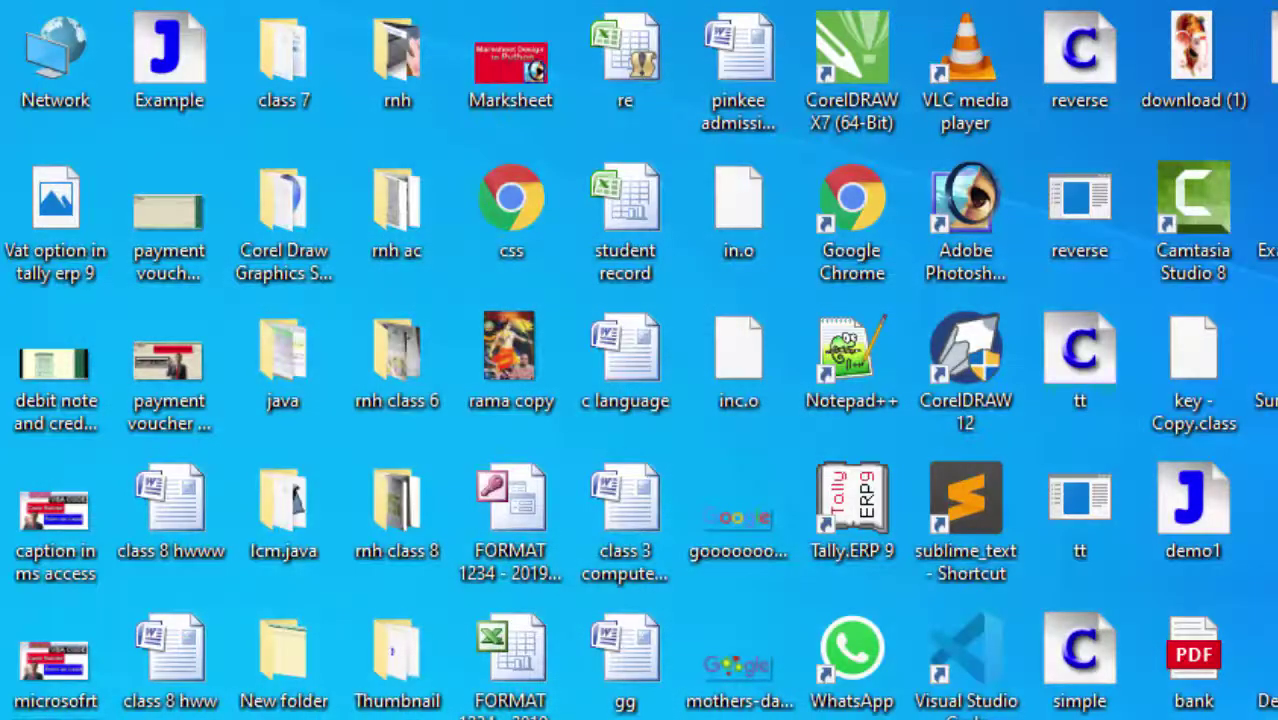
# Relaunch Access, reopen Database395 and open the SearchF search form
pyautogui.press('super')
pyautogui.click(207, 392)
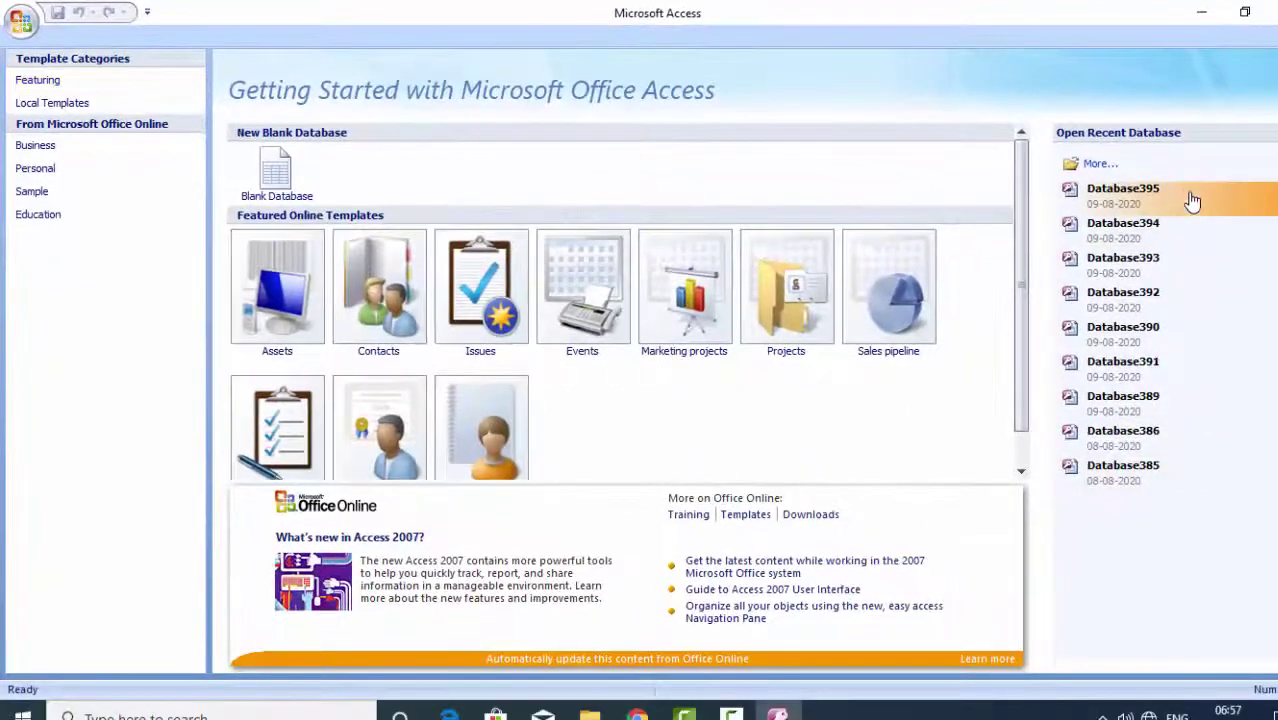
pyautogui.click(1192, 200)
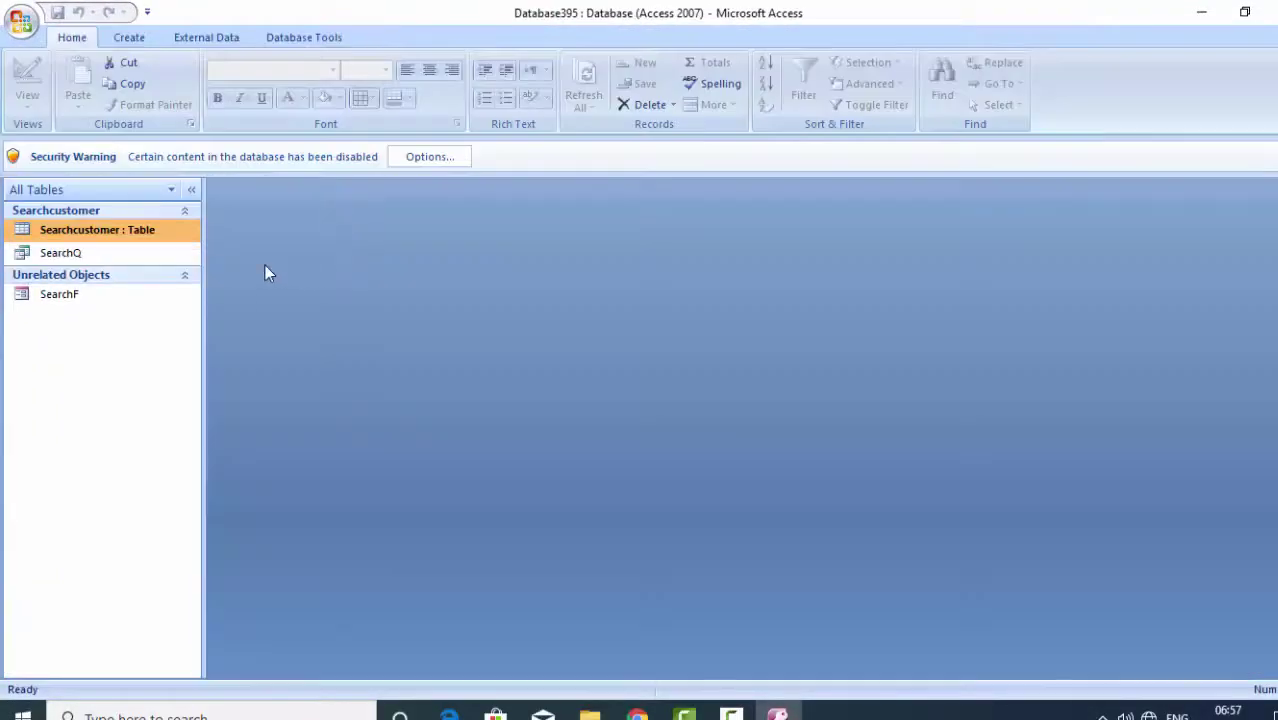
pyautogui.doubleClick(134, 296)
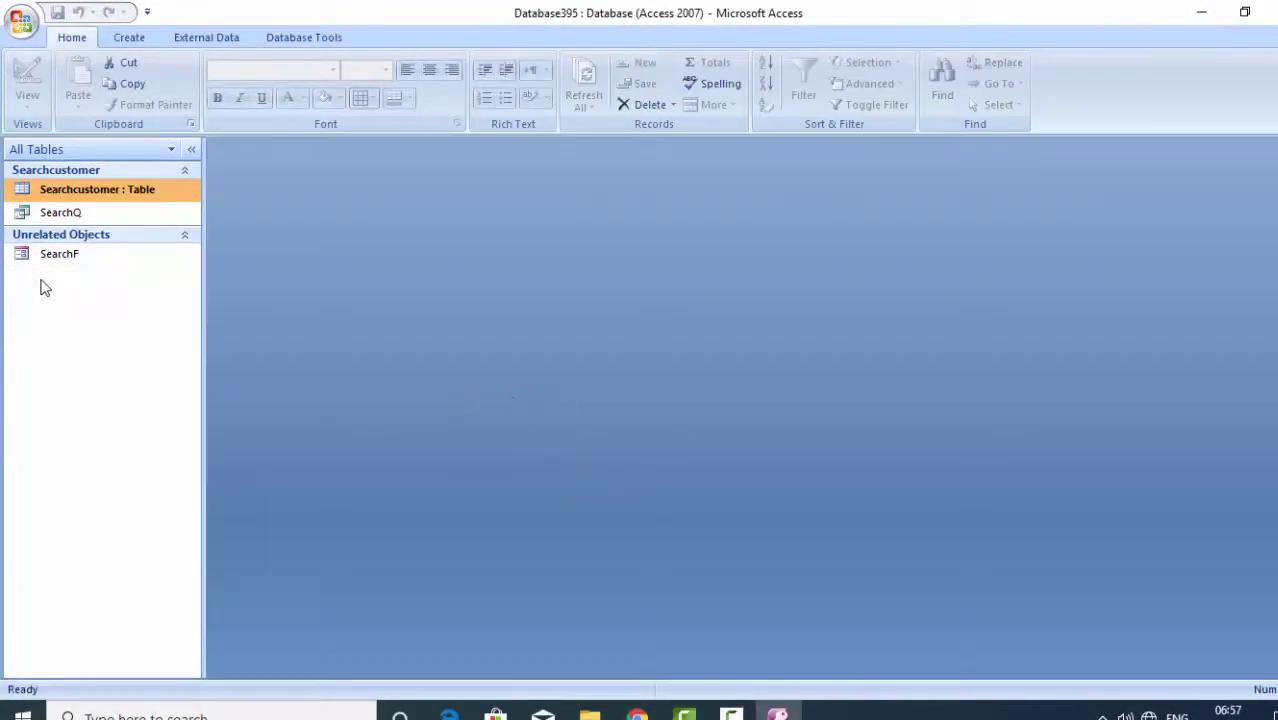
pyautogui.doubleClick(162, 253)
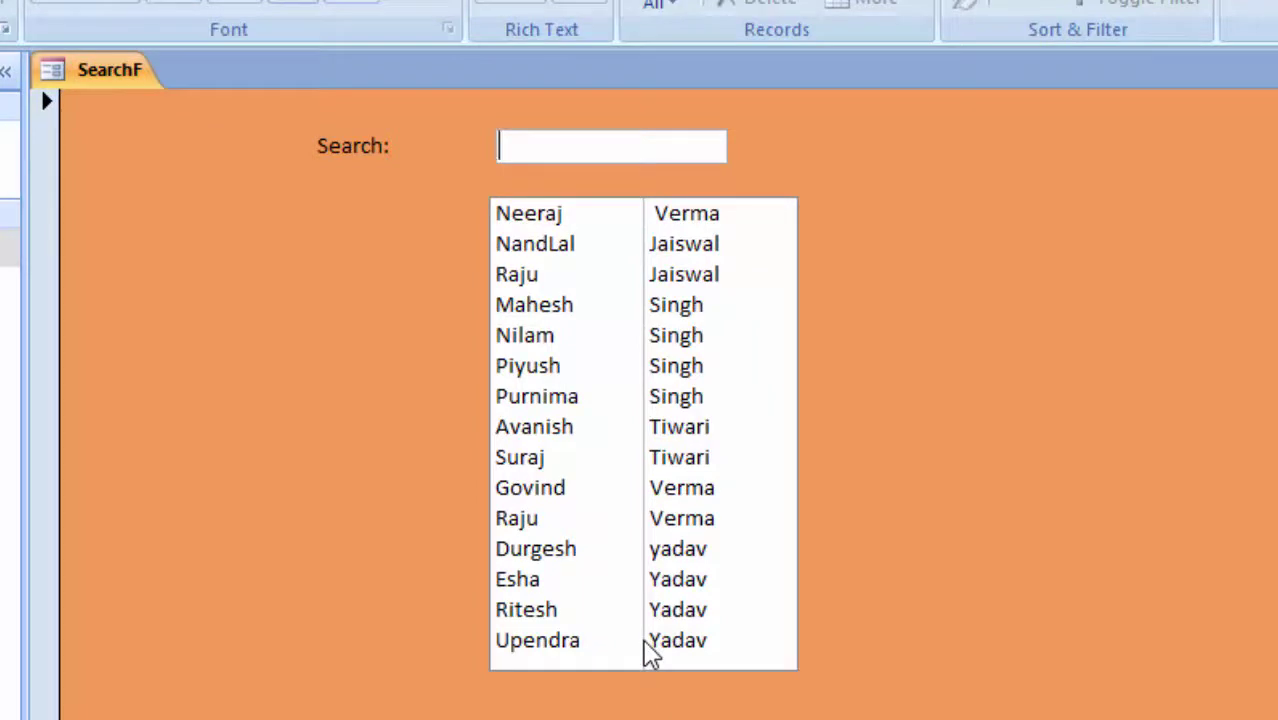
# Test the Search box filter with the letters y, T and V, clearing each
pyautogui.write('y')
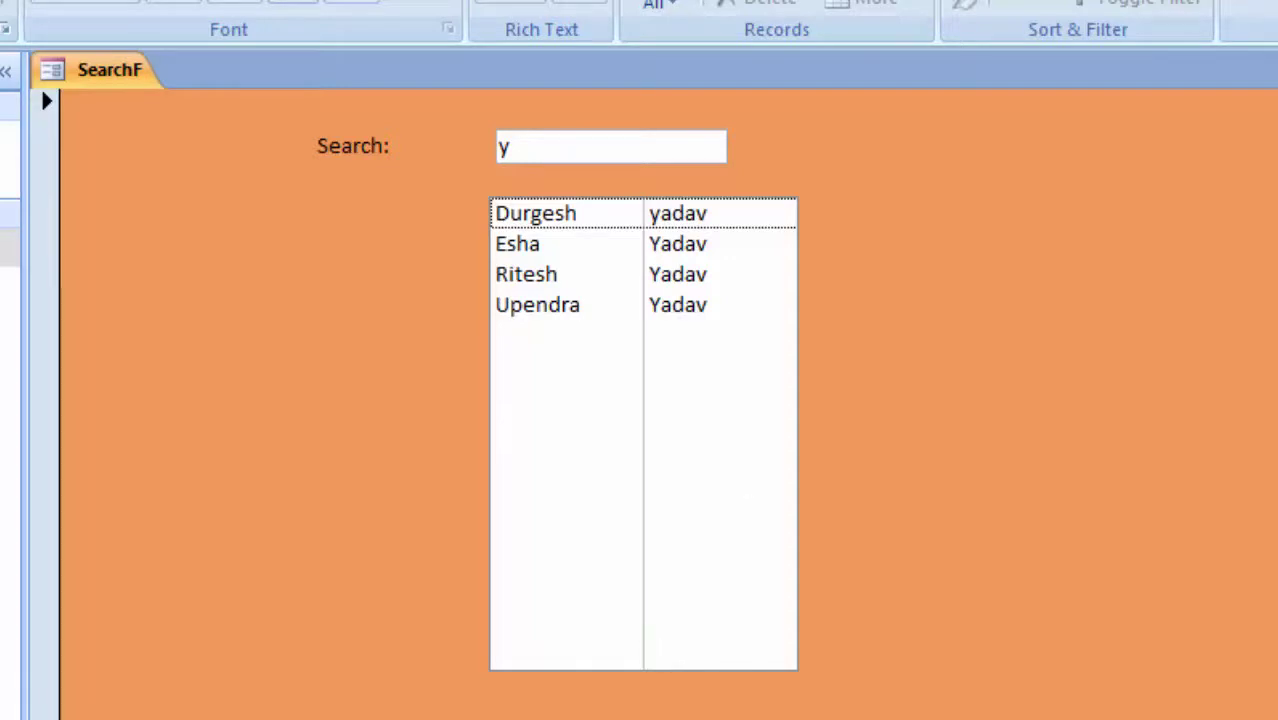
pyautogui.click(562, 158)
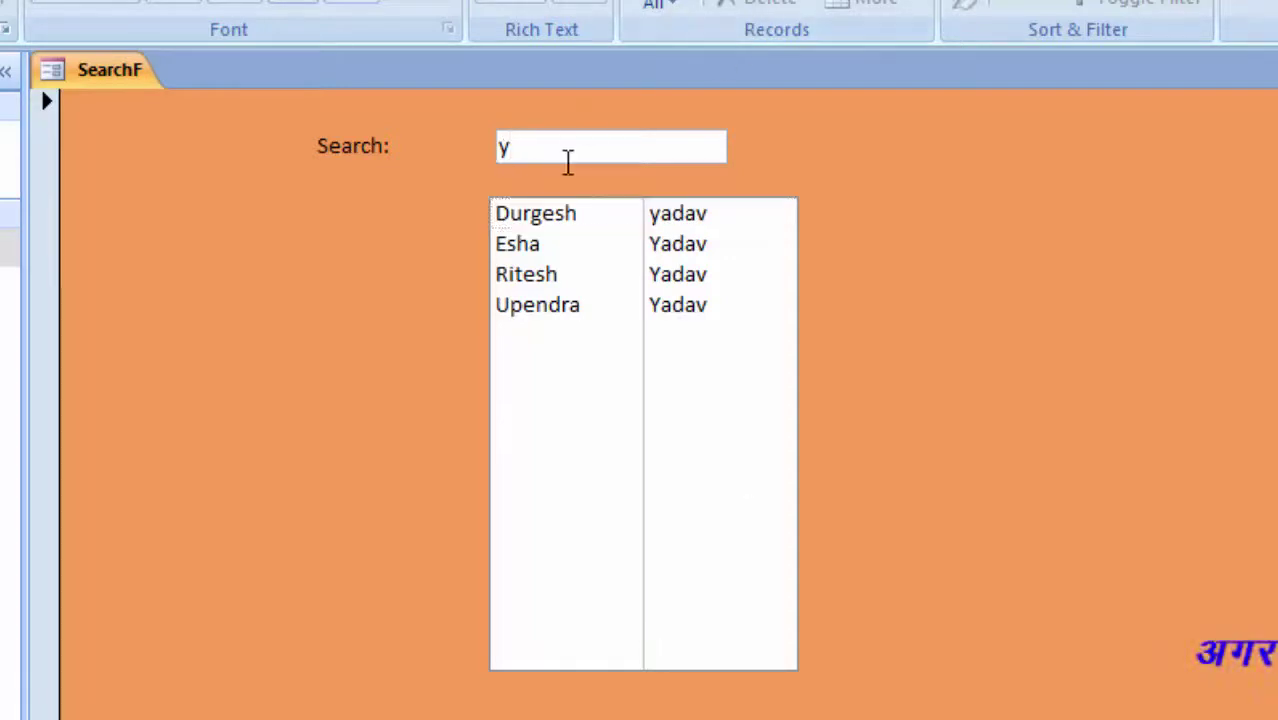
pyautogui.press('BackSpace')
pyautogui.write('T')
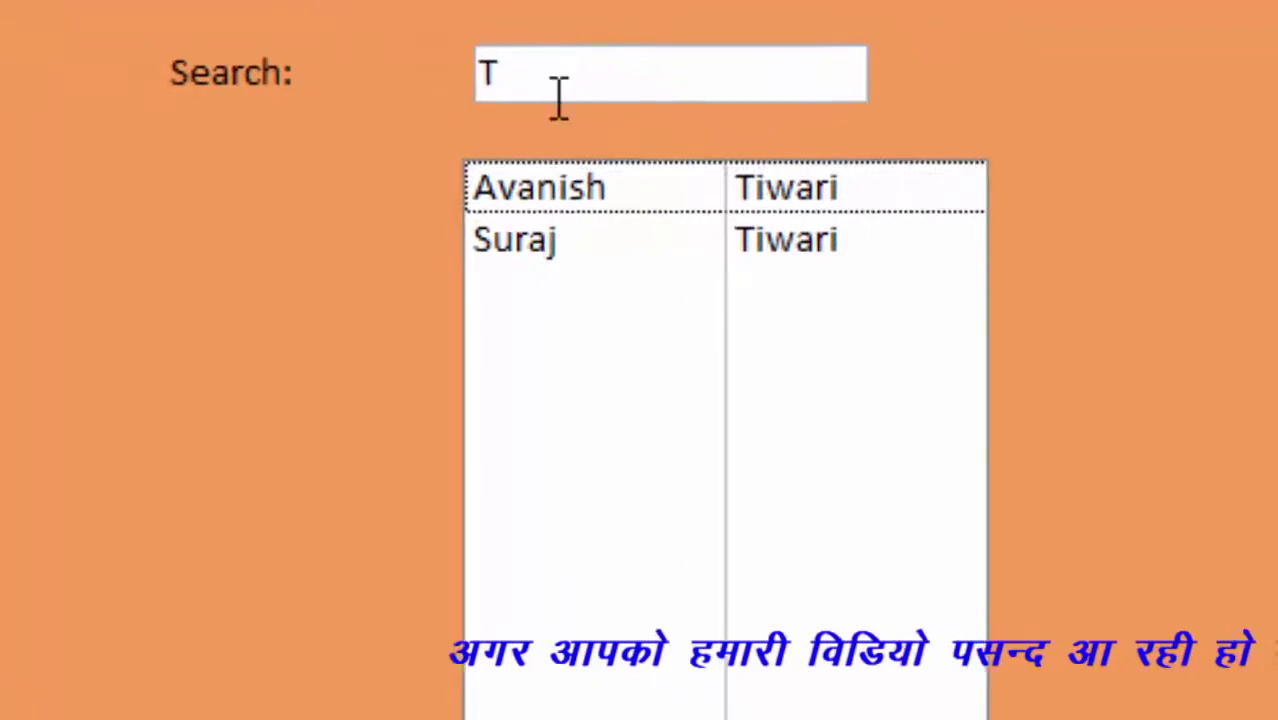
pyautogui.click(550, 140)
pyautogui.press('BackSpace')
pyautogui.write('V')
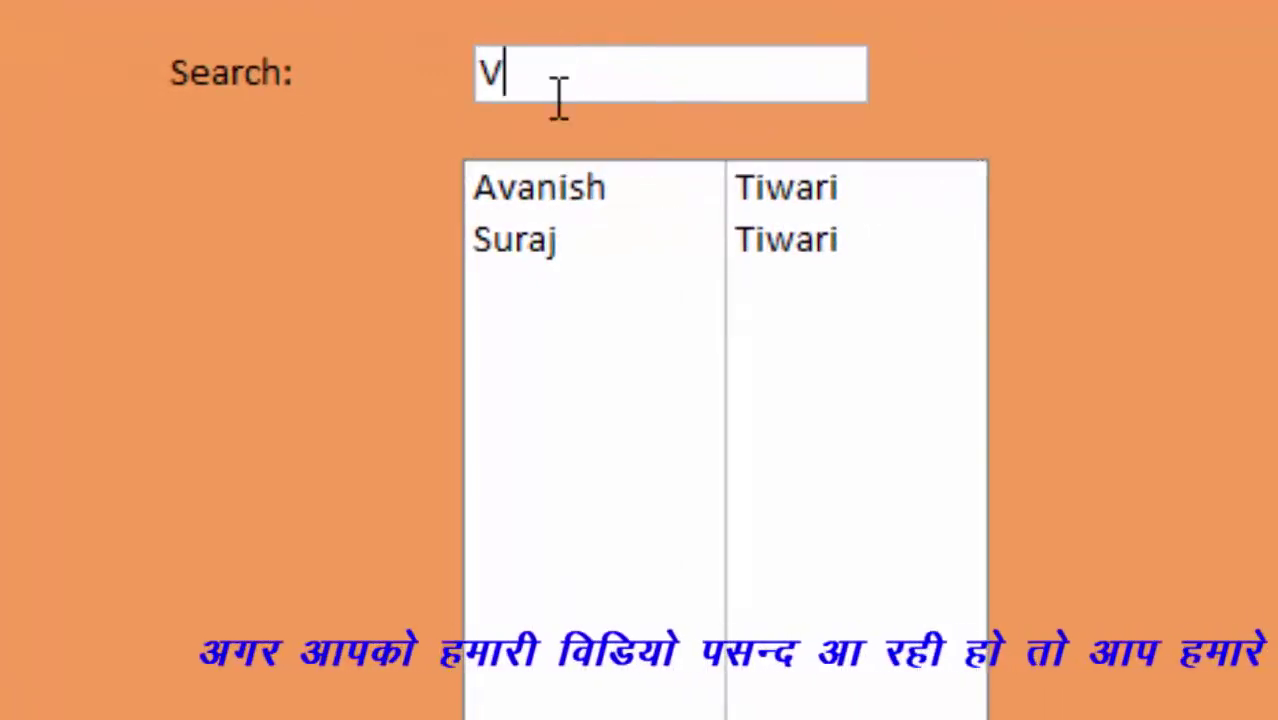
pyautogui.press('Return')
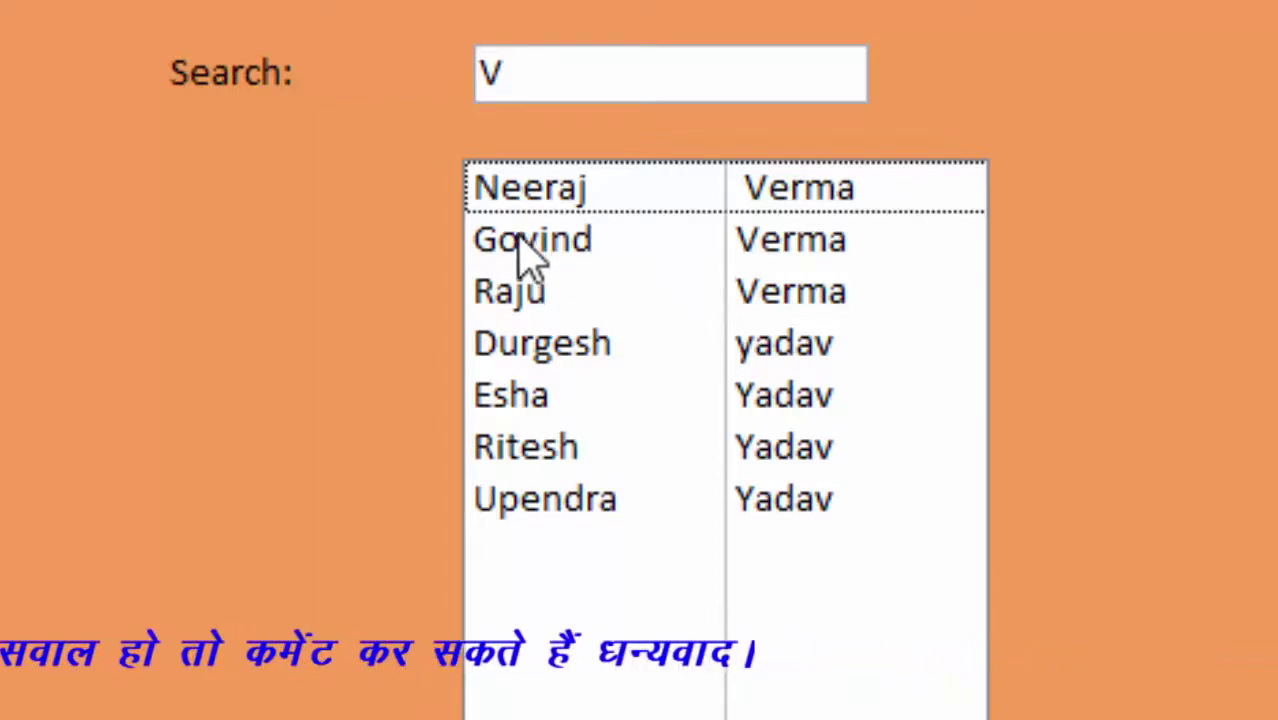
pyautogui.click(545, 75)
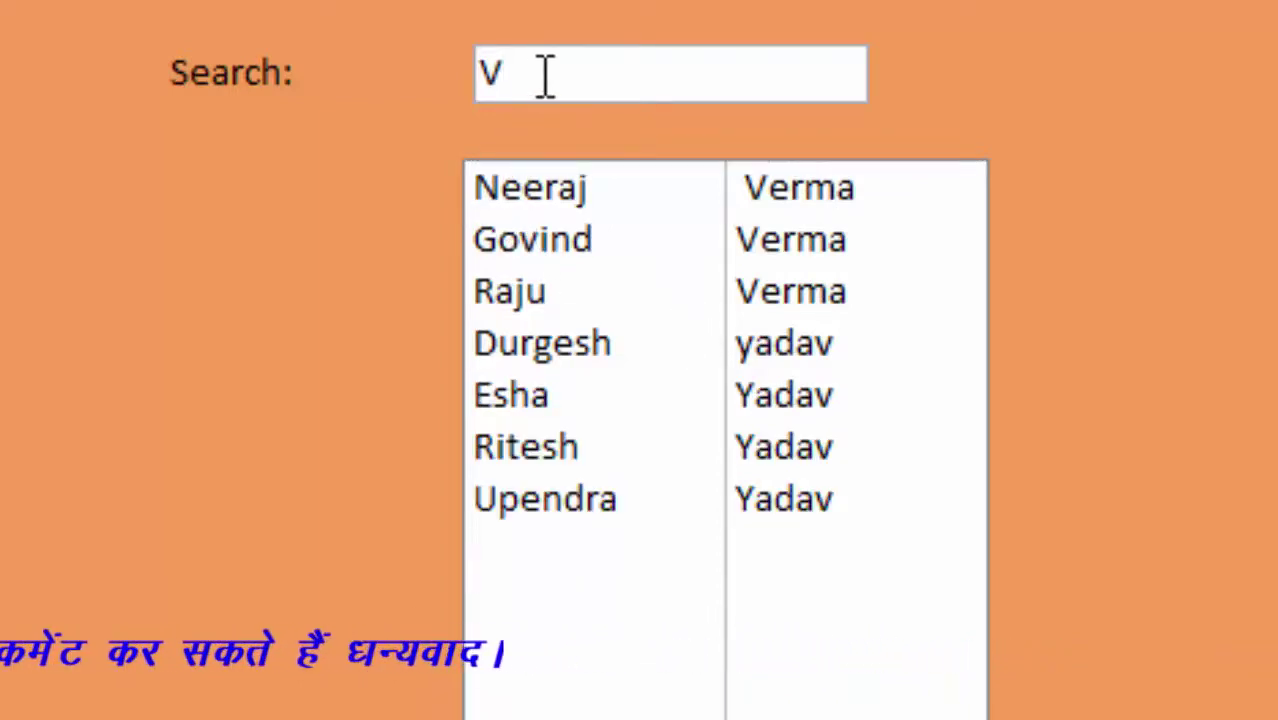
pyautogui.press('BackSpace')
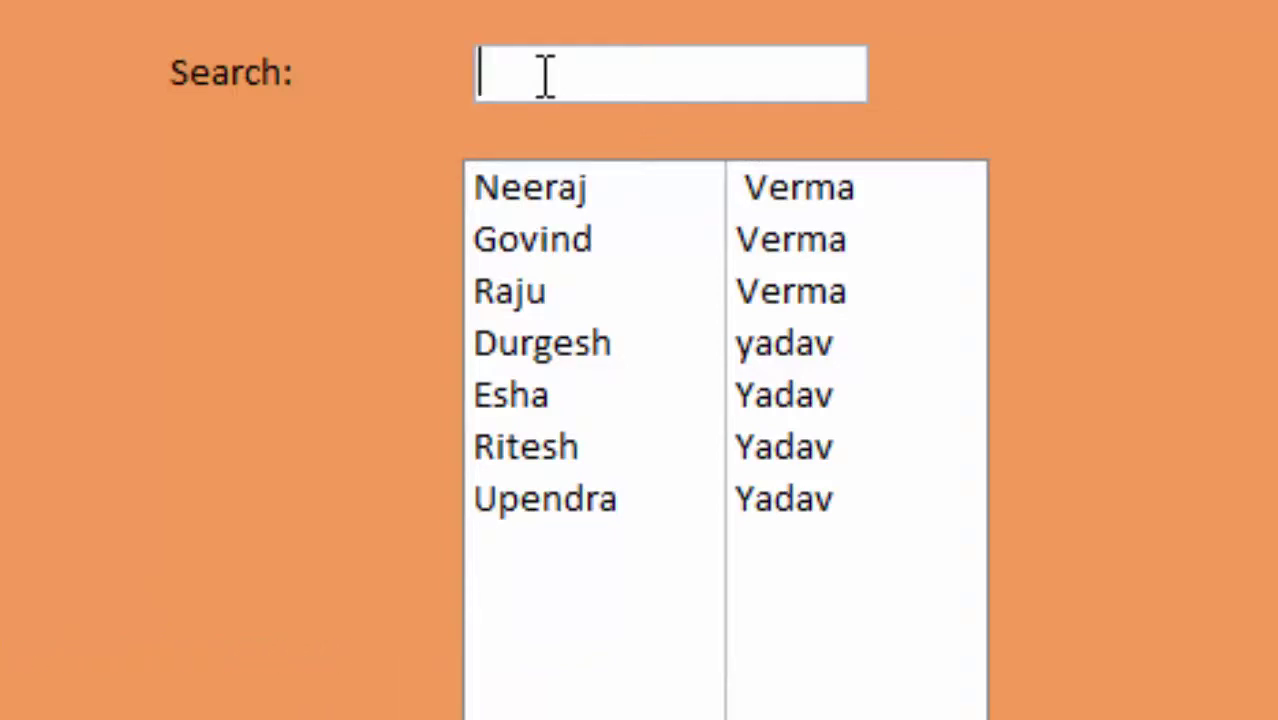
# Try J and I, then leave 'i' searched to list eight matching customers
pyautogui.write('J')
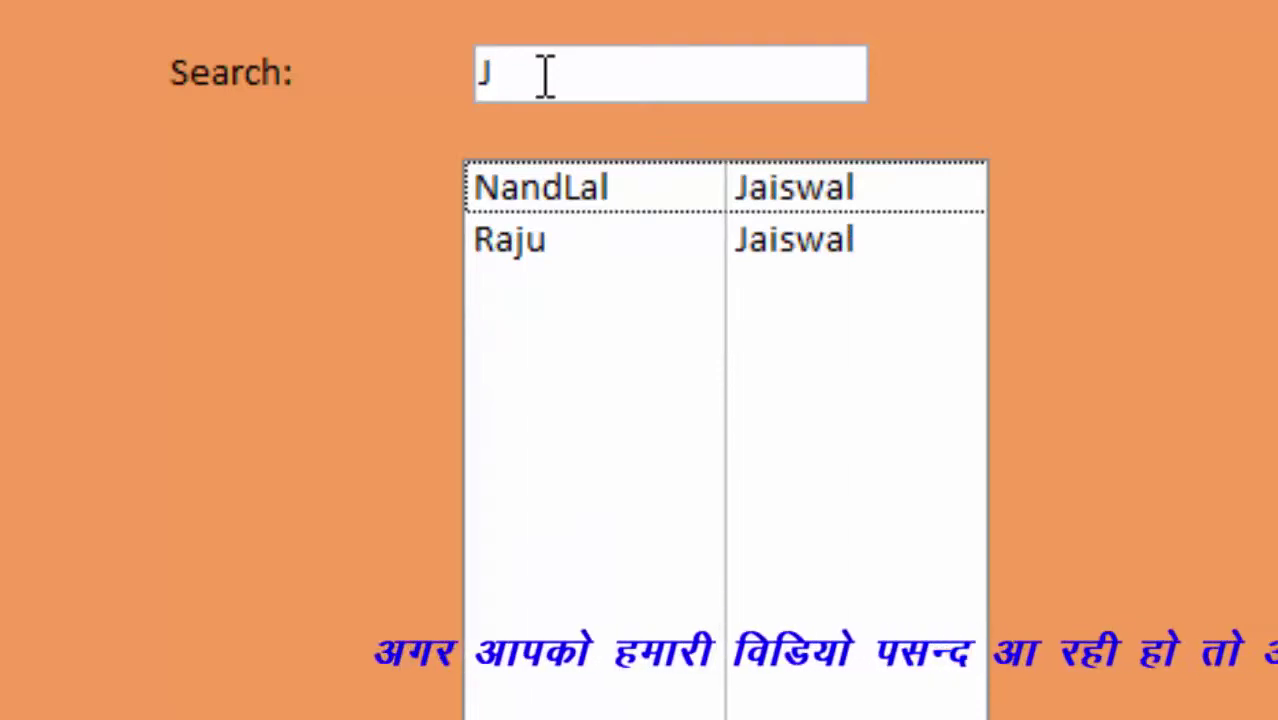
pyautogui.click(545, 75)
pyautogui.press('BackSpace')
pyautogui.write('I')
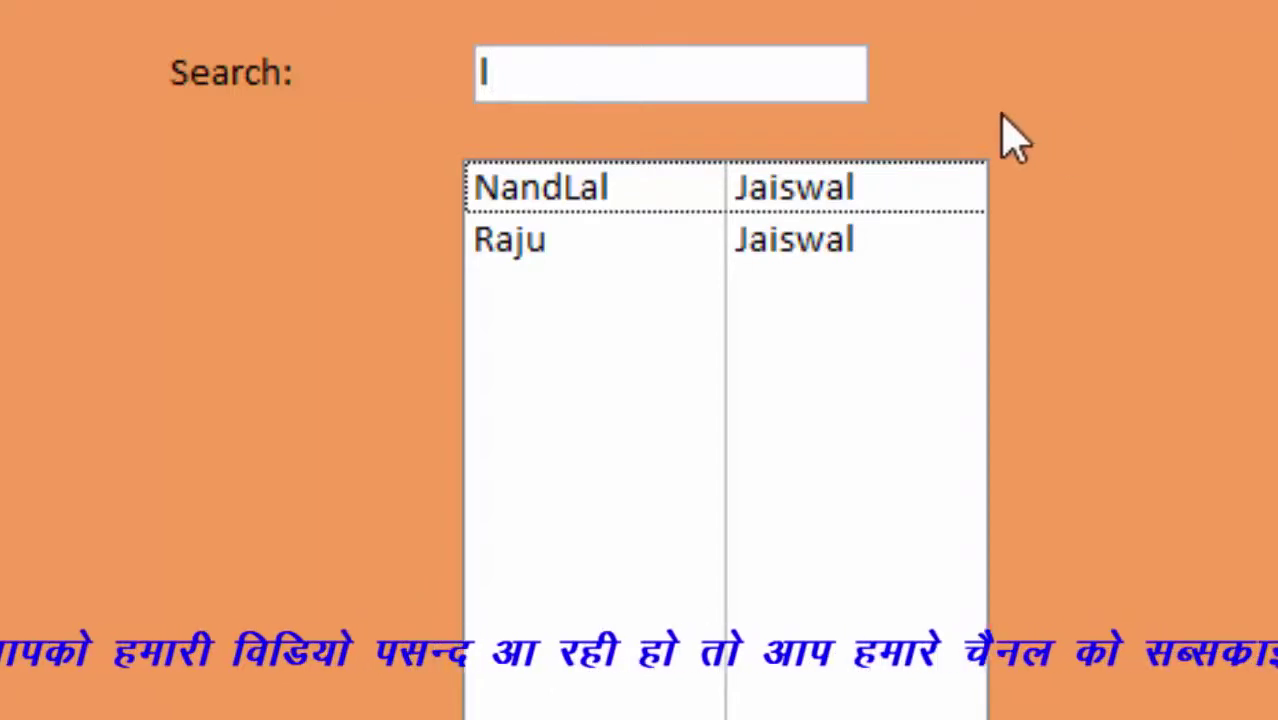
pyautogui.click(580, 75)
pyautogui.press('BackSpace')
pyautogui.write('i')
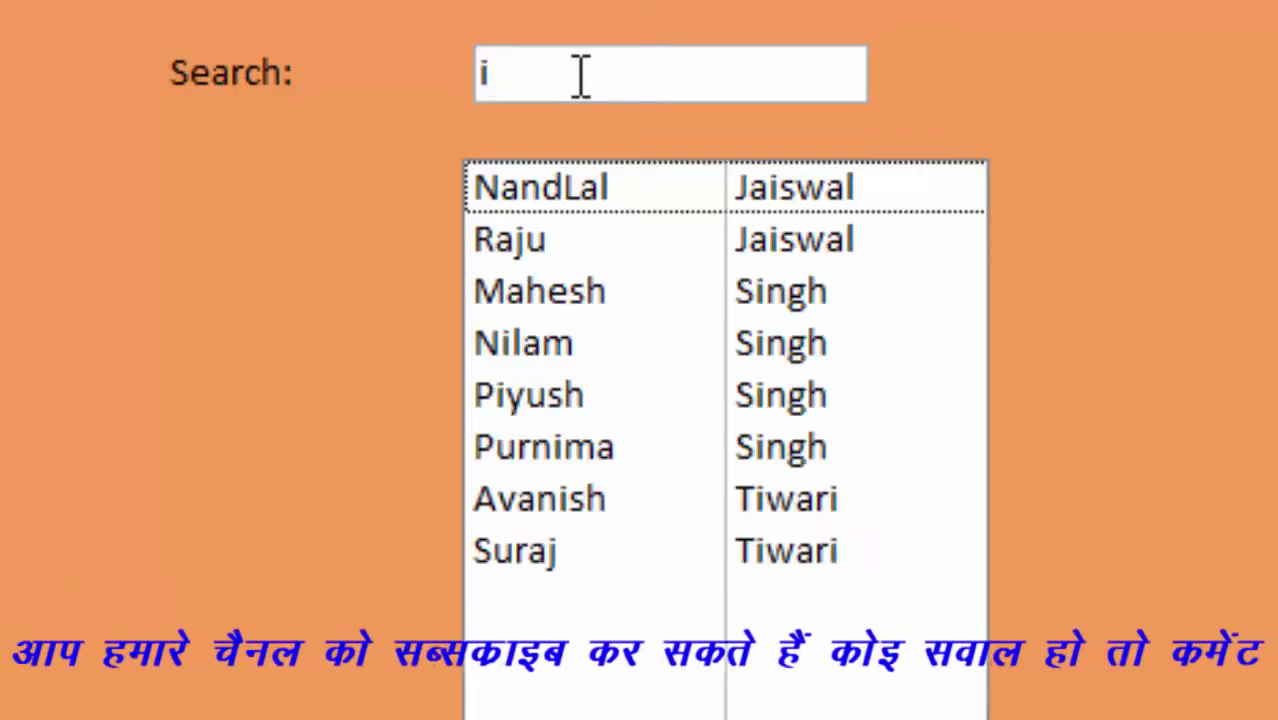